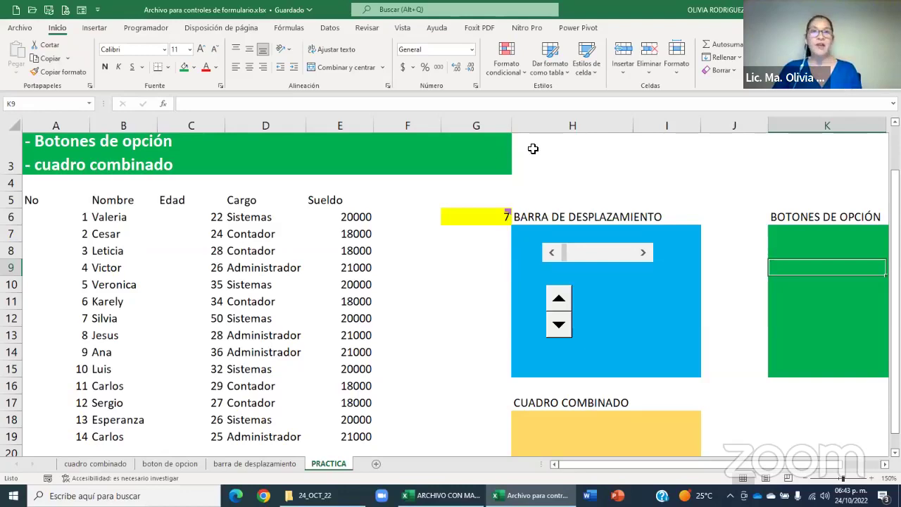
# Open Excel Options at the Personalizar cinta de opciones page.
pyautogui.click(19, 30)
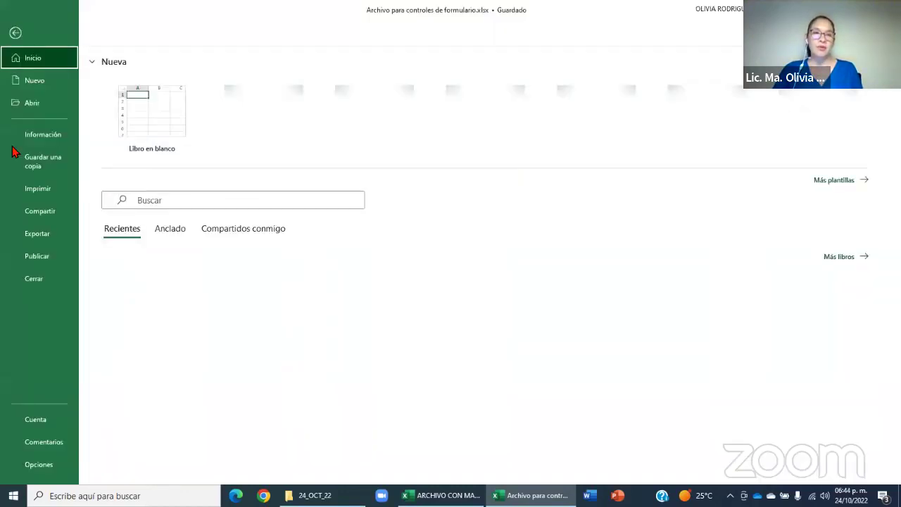
pyautogui.click(49, 470)
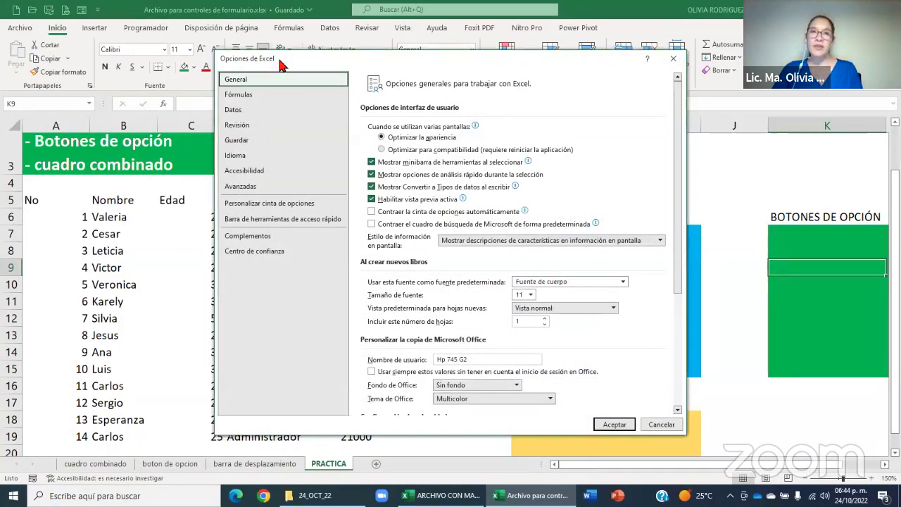
pyautogui.click(284, 206)
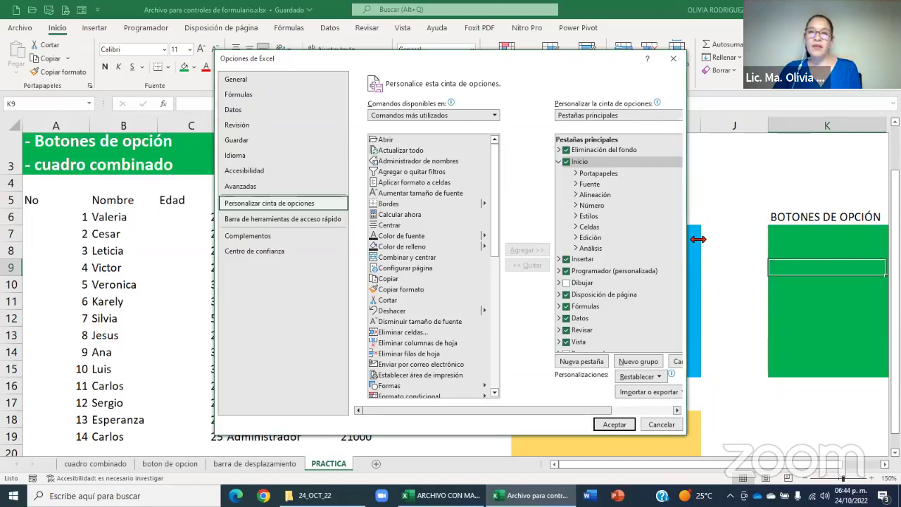
# Widen the options window and tick Programador in the Pestañas principales list.
pyautogui.moveTo(697, 239); pyautogui.dragTo(748, 240)
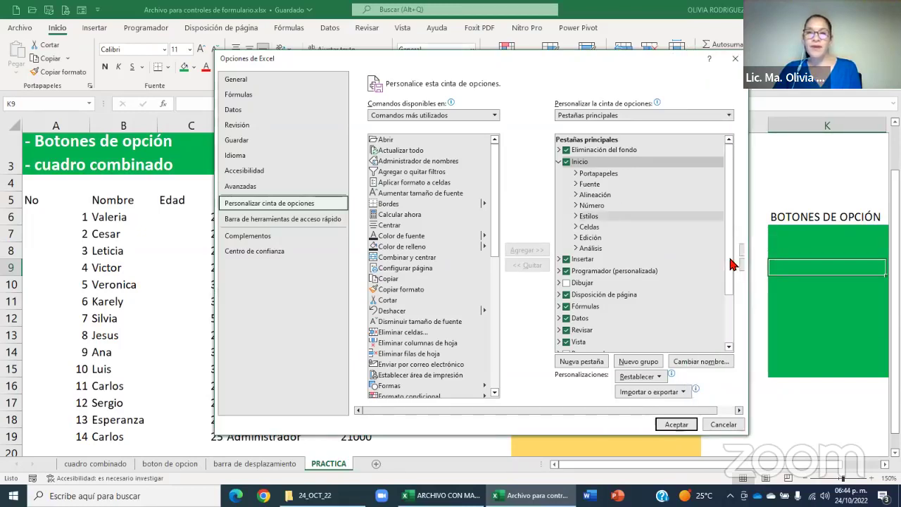
pyautogui.scroll(-2, 728, 281)
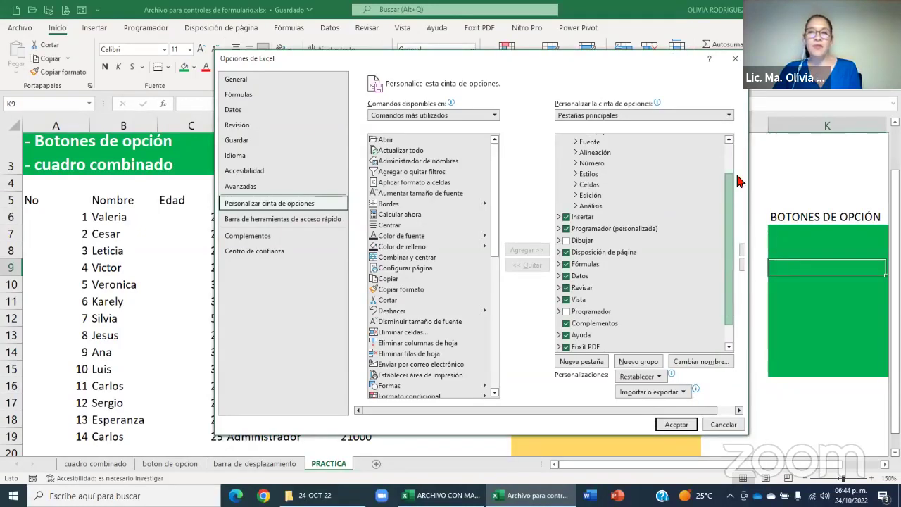
pyautogui.scroll(3, 736, 175)
pyautogui.scroll(-4, 730, 172)
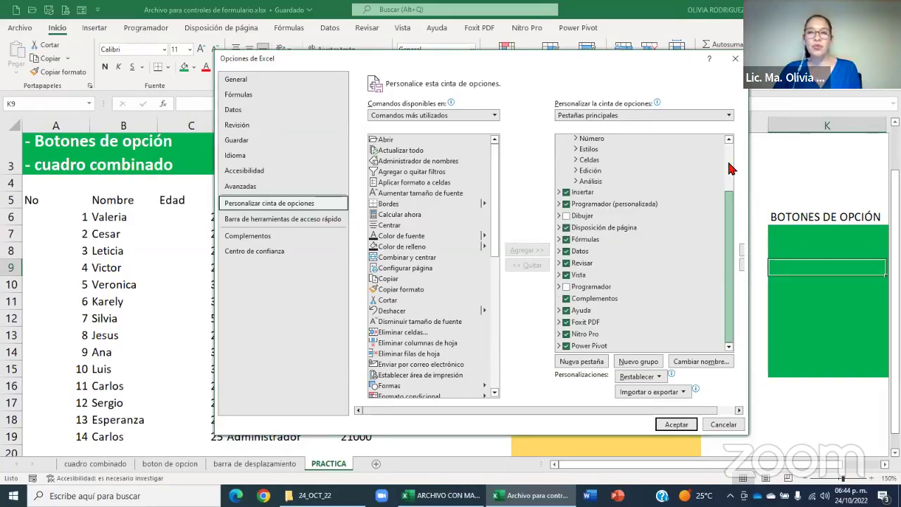
pyautogui.scroll(1, 730, 167)
pyautogui.scroll(2, 575, 173)
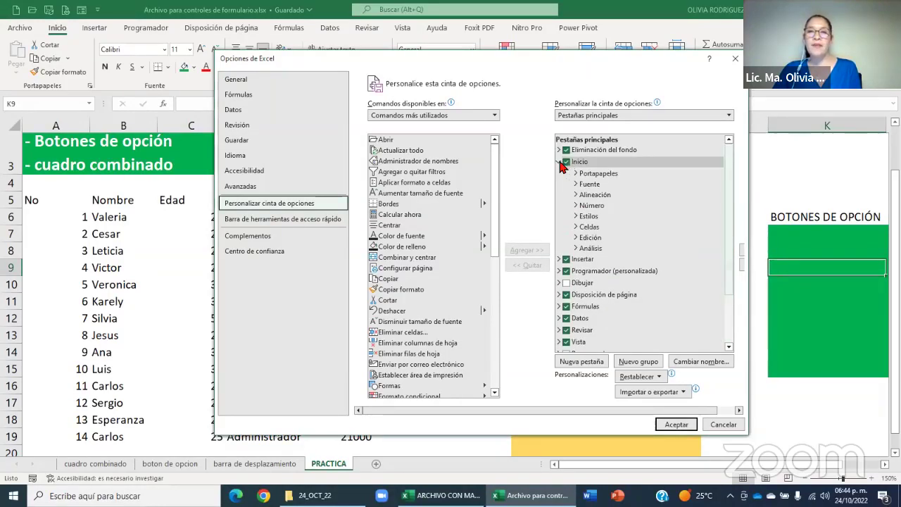
pyautogui.click(560, 162)
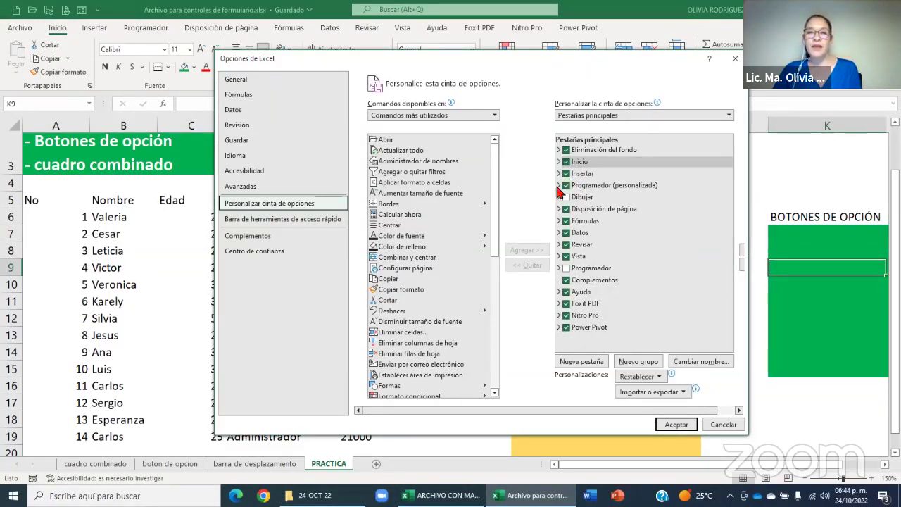
pyautogui.click(573, 188)
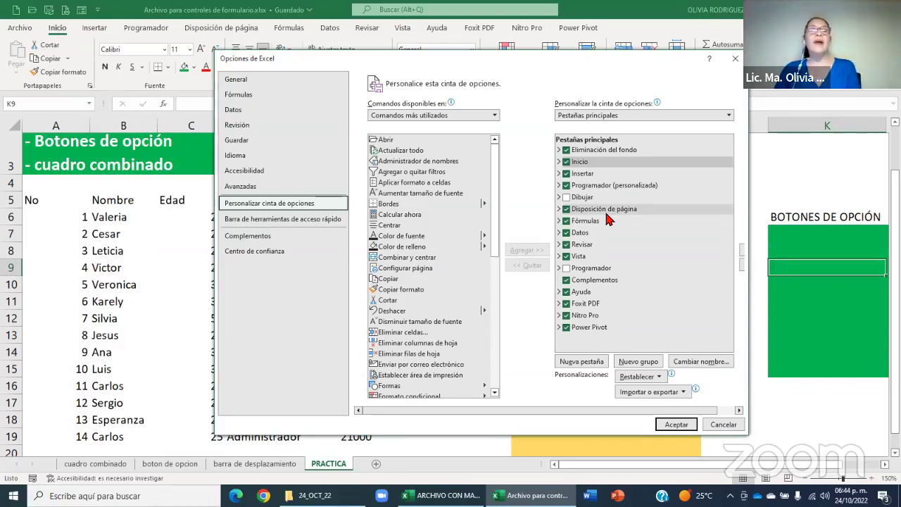
pyautogui.click(566, 268)
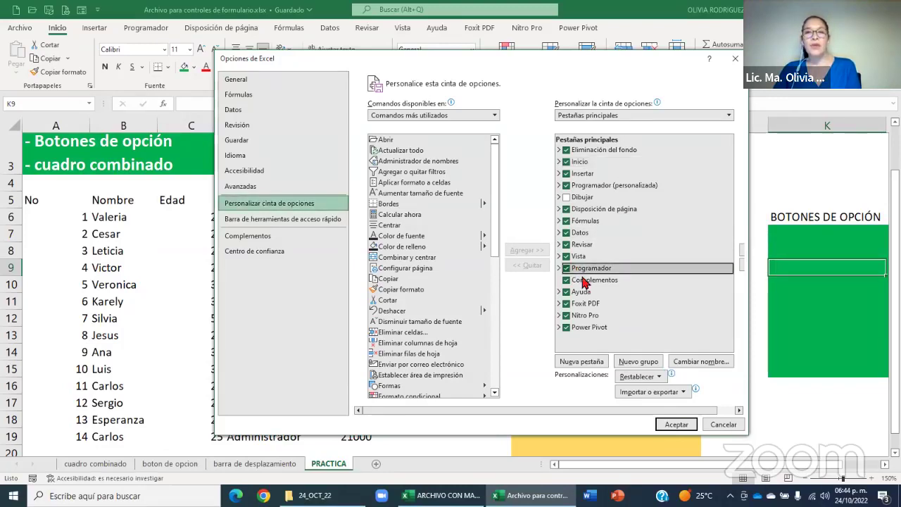
# Accept the options and display the new Programador tab on the ribbon.
pyautogui.click(675, 424)
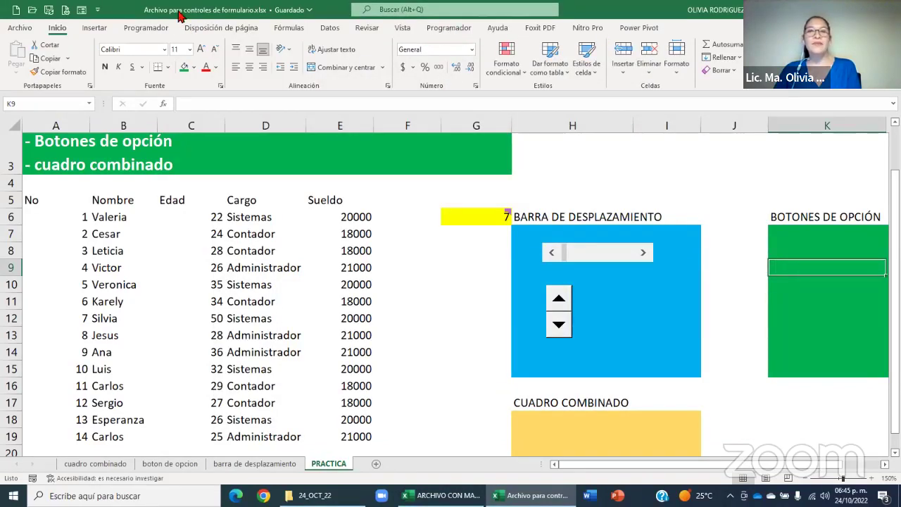
pyautogui.click(162, 30)
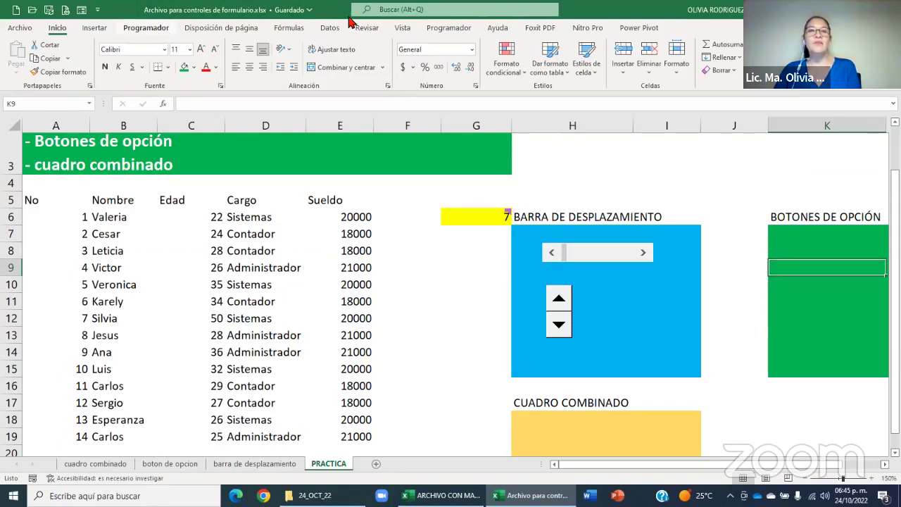
pyautogui.click(451, 31)
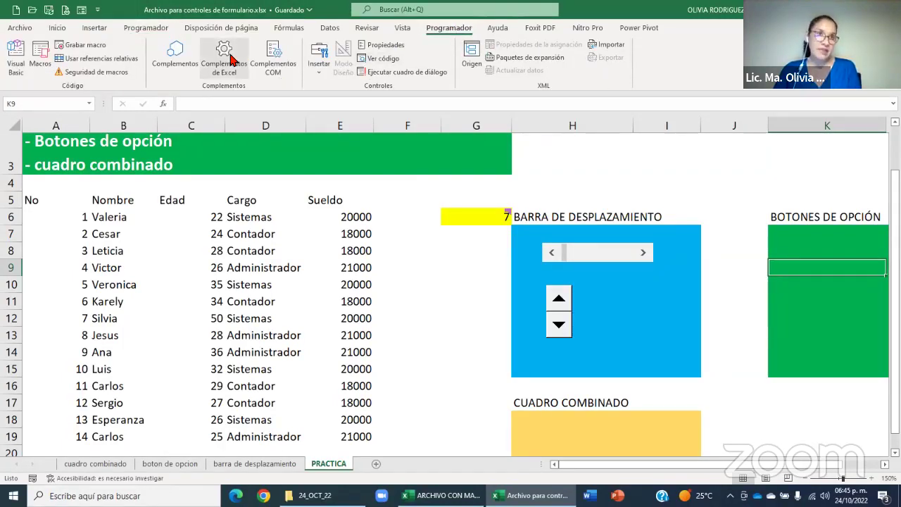
# Reconfirm the ribbon customization in Excel Options and select an empty cell beside the table.
pyautogui.click(20, 31)
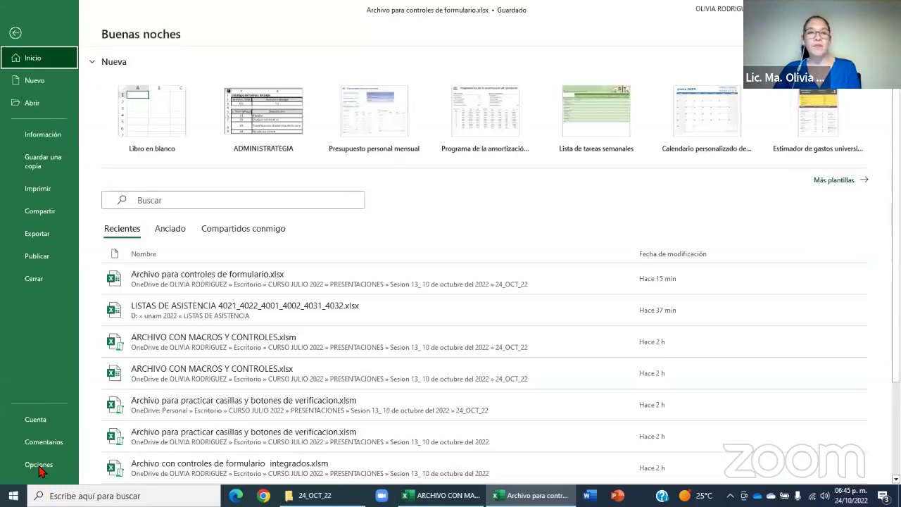
pyautogui.click(39, 465)
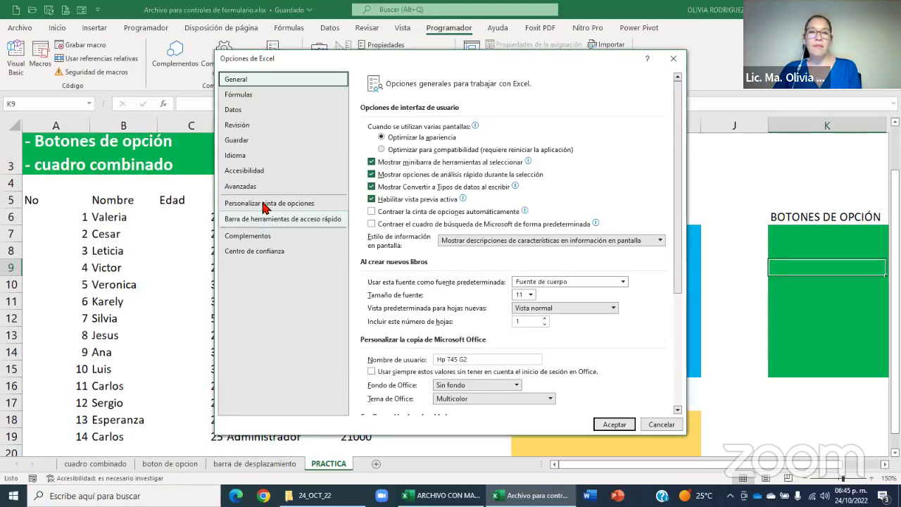
pyautogui.click(264, 205)
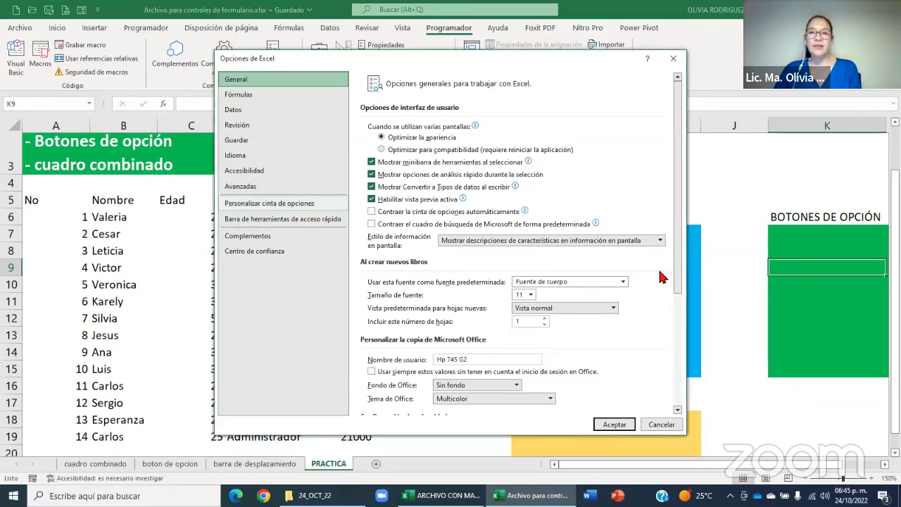
pyautogui.click(615, 423)
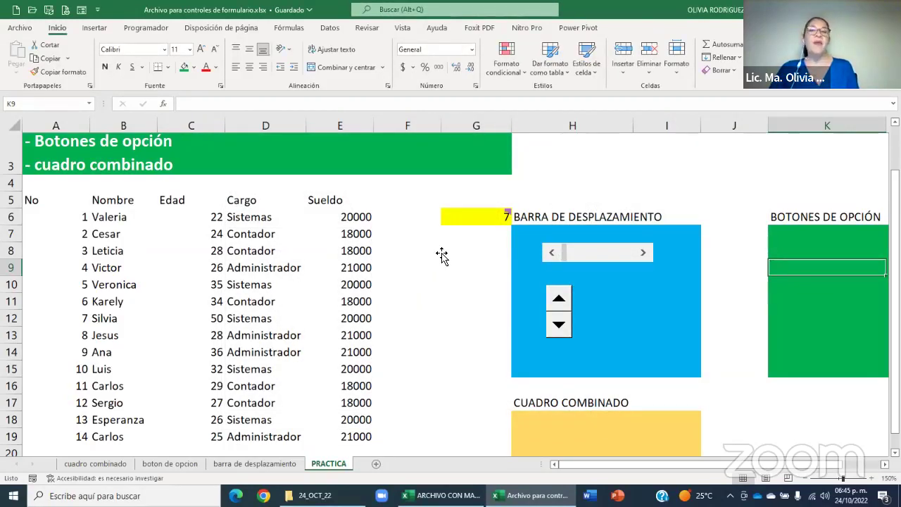
pyautogui.click(441, 255)
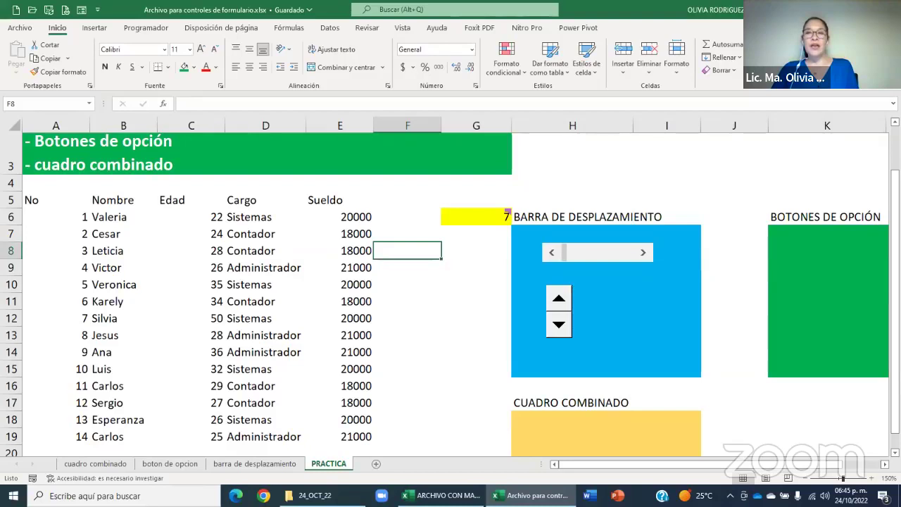
pyautogui.hscroll(1, 450, 289)
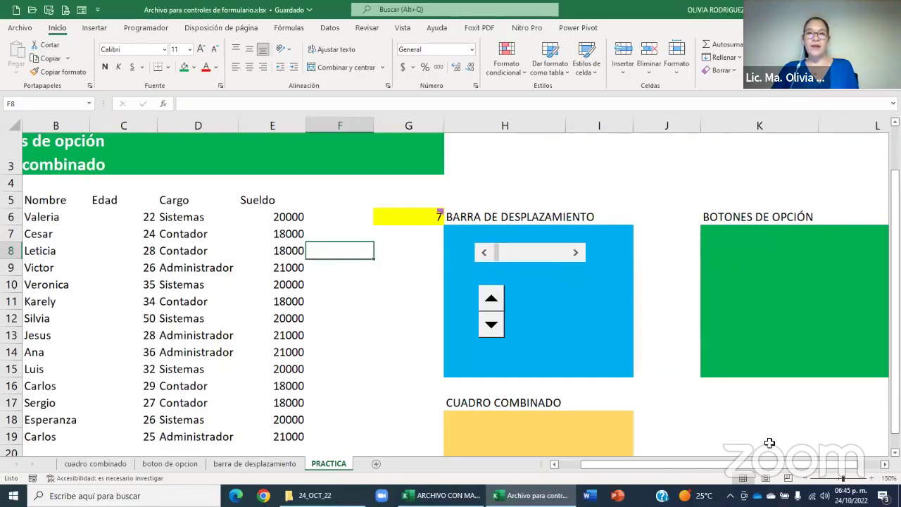
pyautogui.hscroll(3, 774, 454)
pyautogui.hscroll(-1, 611, 468)
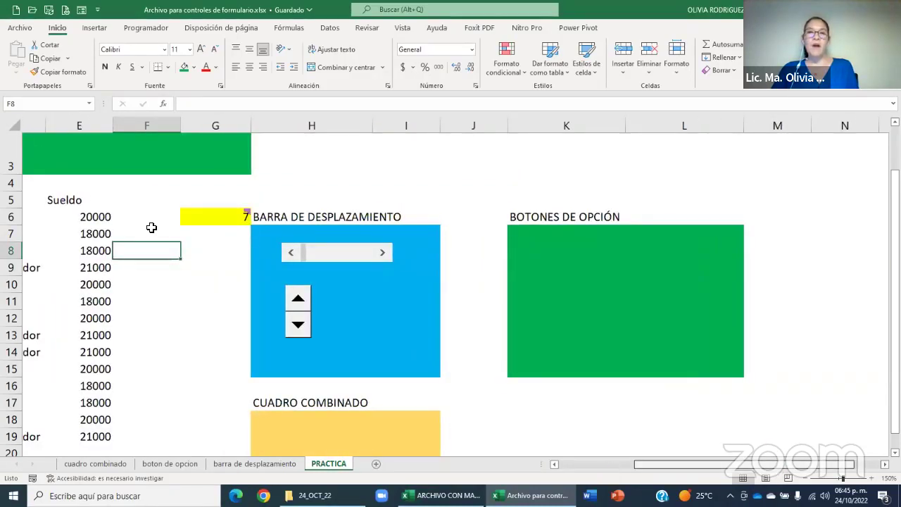
pyautogui.hscroll(-4, 43, 394)
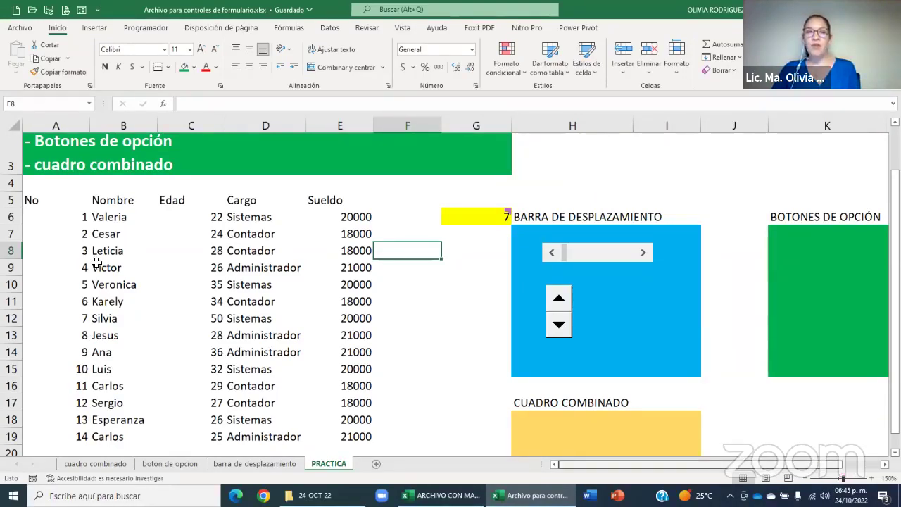
pyautogui.hscroll(1, 95, 262)
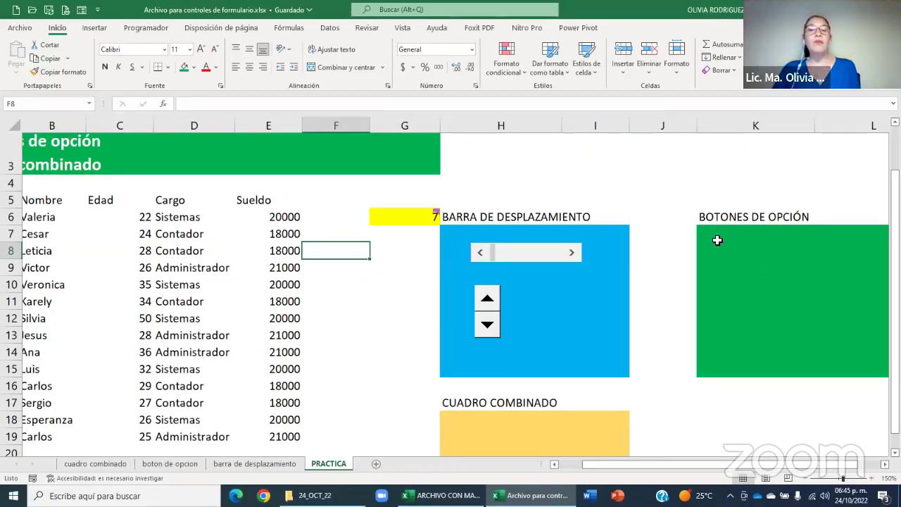
# Draw a Cuadro de grupo form control filling the green BOTONES DE OPCIÓN area.
pyautogui.click(136, 32)
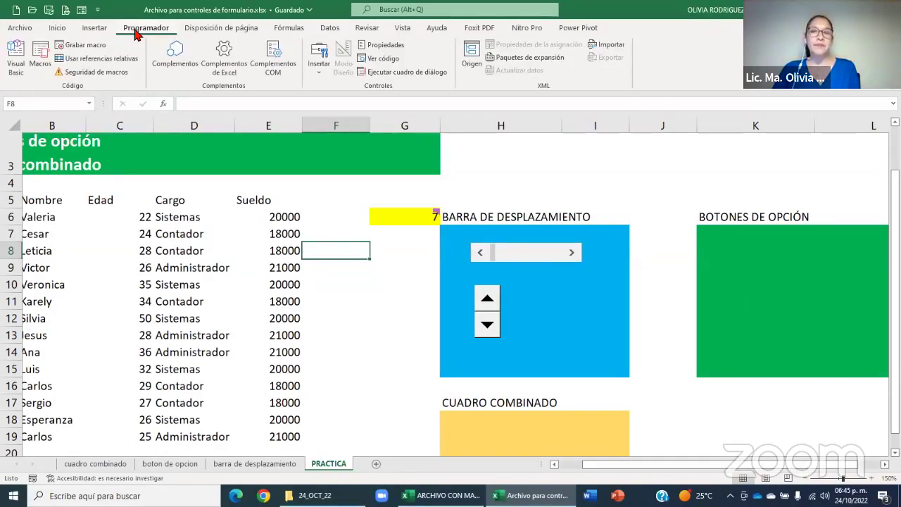
pyautogui.click(320, 75)
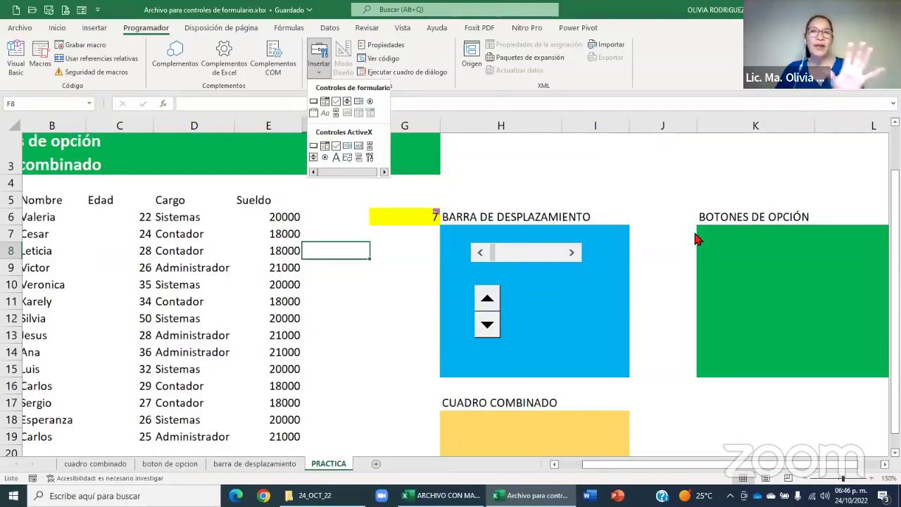
pyautogui.click(314, 112)
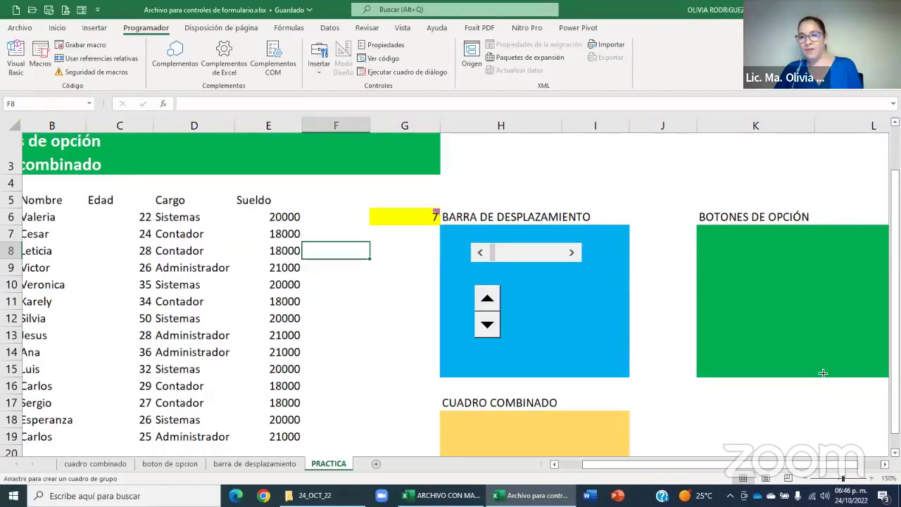
pyautogui.moveTo(712, 284); pyautogui.dragTo(887, 369)
pyautogui.moveTo(742, 350); pyautogui.dragTo(715, 352)
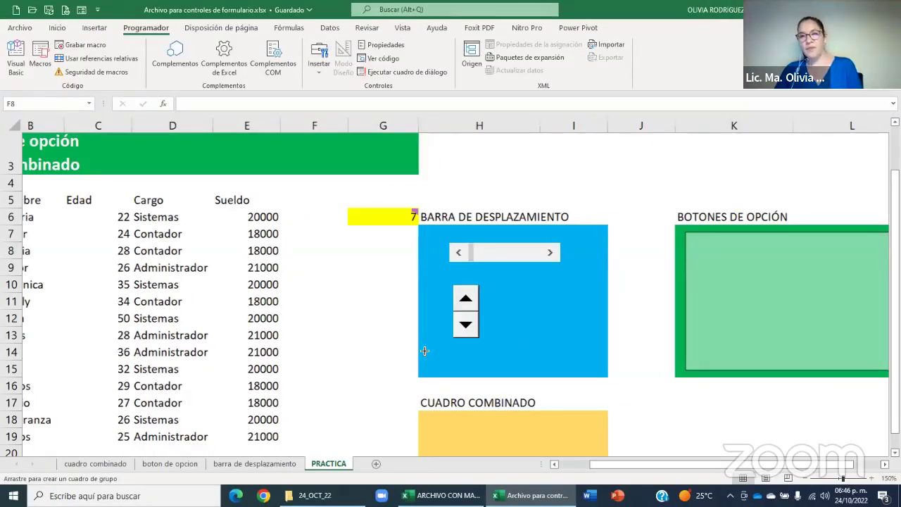
pyautogui.hscroll(5, 424, 350)
pyautogui.moveTo(133, 363); pyautogui.dragTo(130, 368)
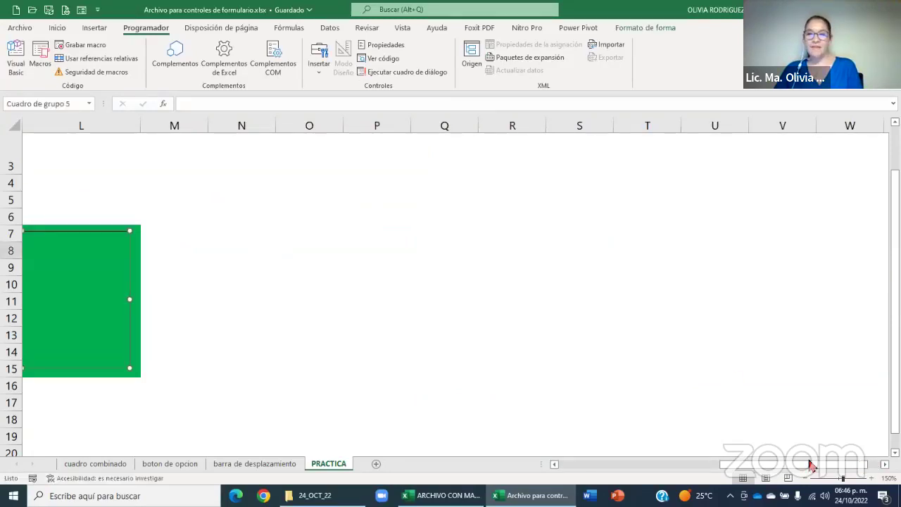
pyautogui.click(768, 465)
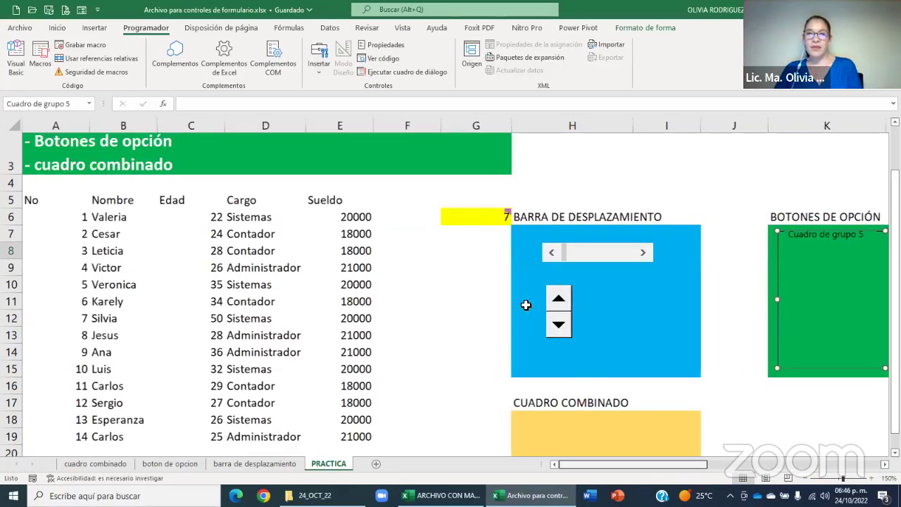
# Change the group box caption from 'Cuadro de grupo 5' to 'Seleccione el nombre'.
pyautogui.hscroll(5, 526, 304)
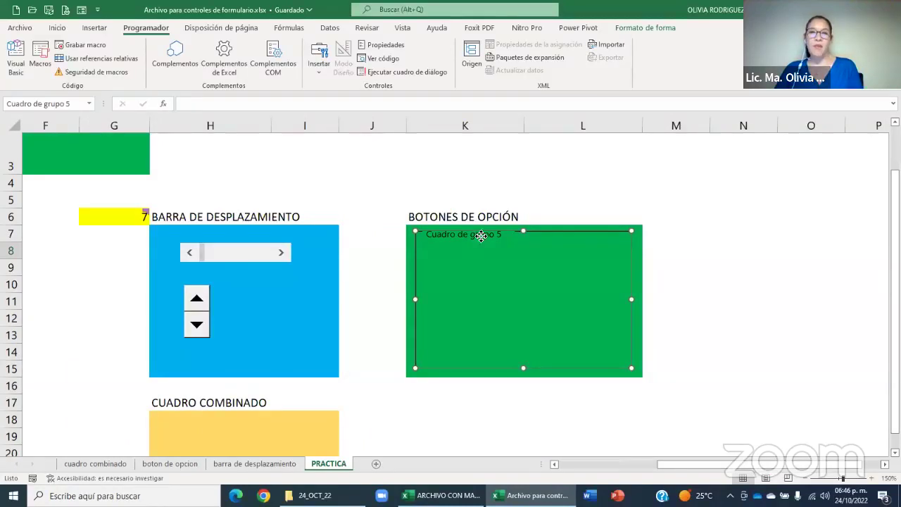
pyautogui.click(481, 235)
pyautogui.rightClick(484, 240)
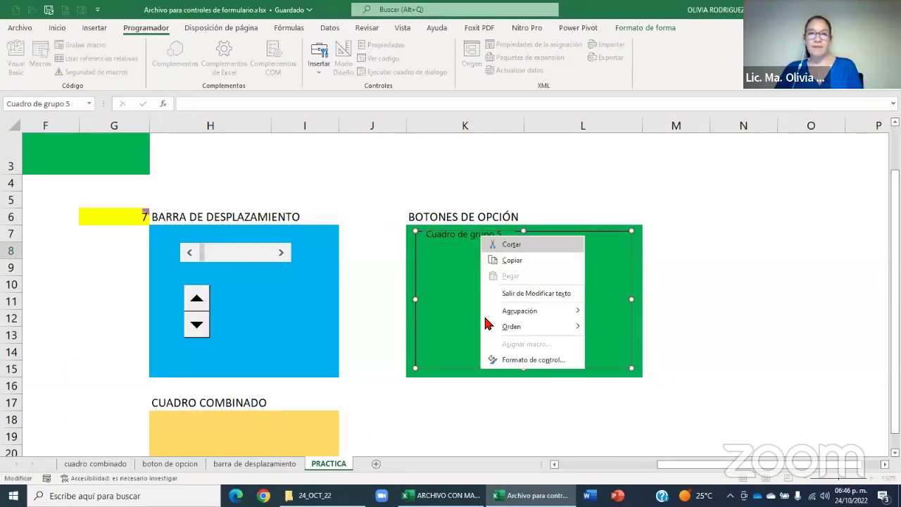
pyautogui.press('g')
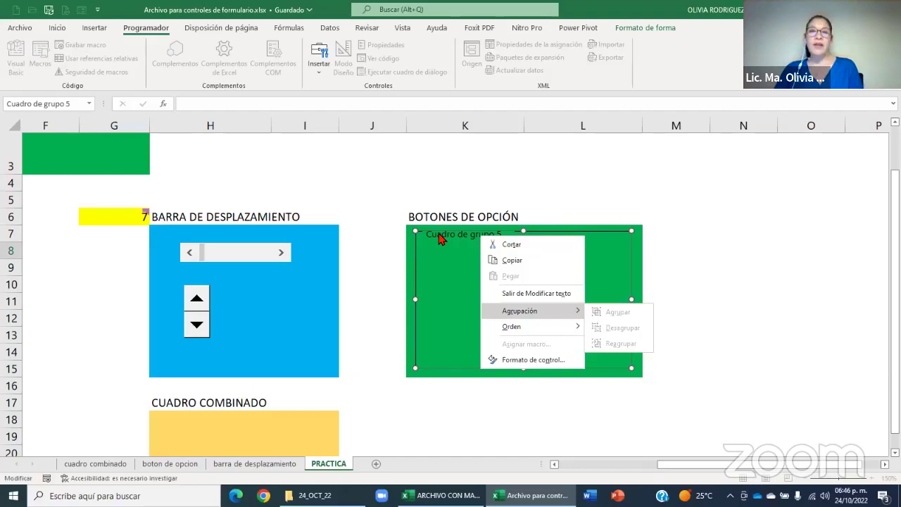
pyautogui.rightClick(439, 239)
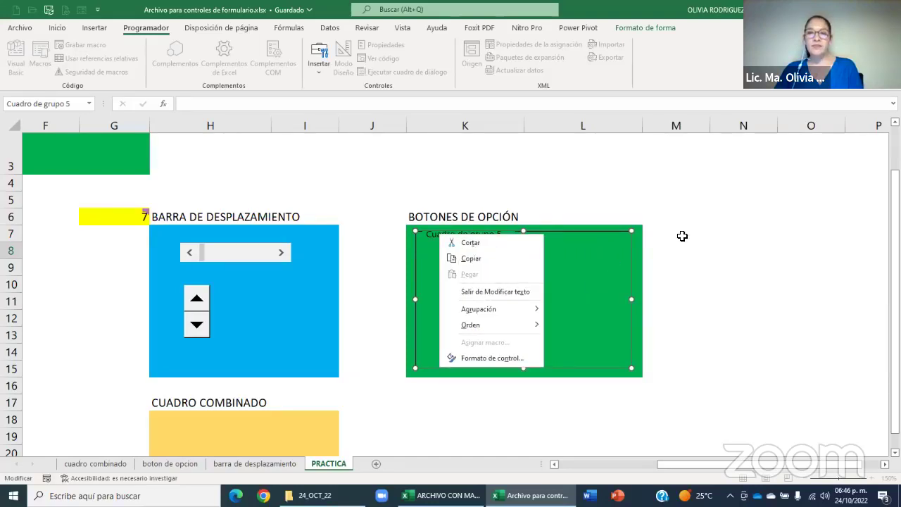
pyautogui.press('Escape')
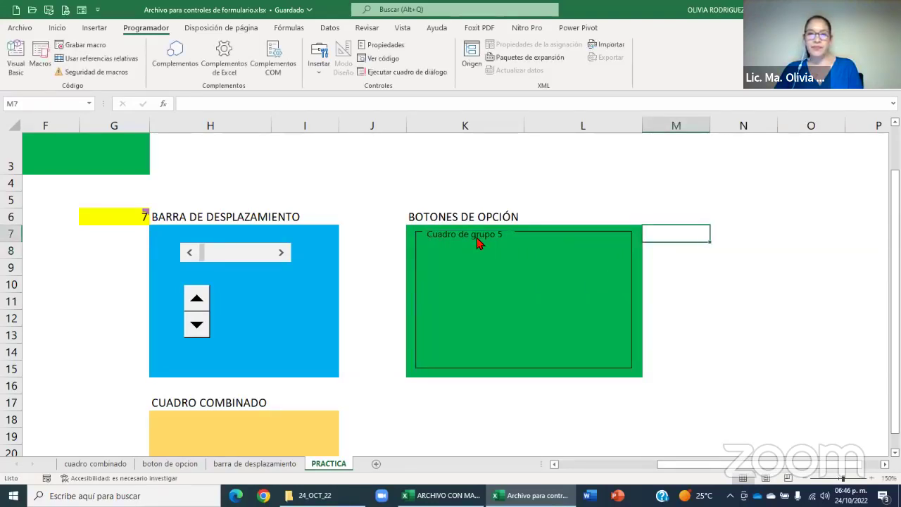
pyautogui.rightClick(477, 238)
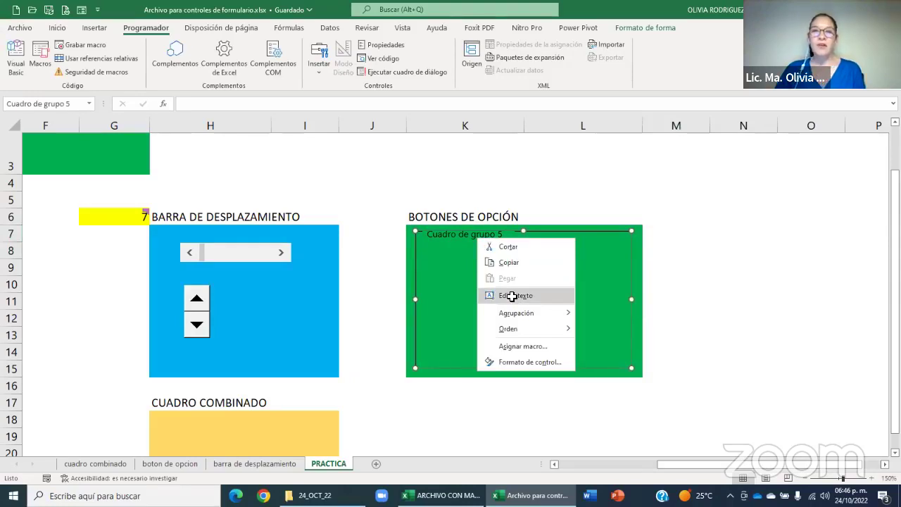
pyautogui.click(513, 296)
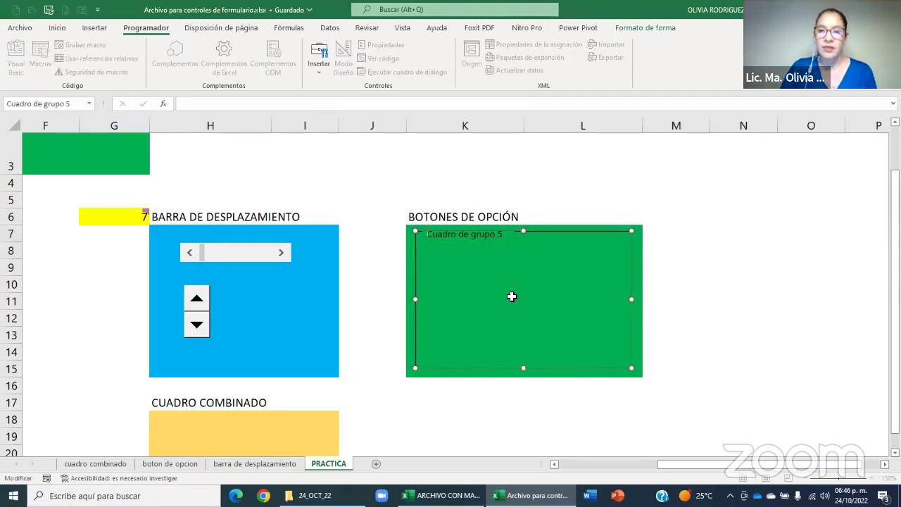
pyautogui.press('Delete')
pyautogui.press('Delete')
pyautogui.press('Delete')
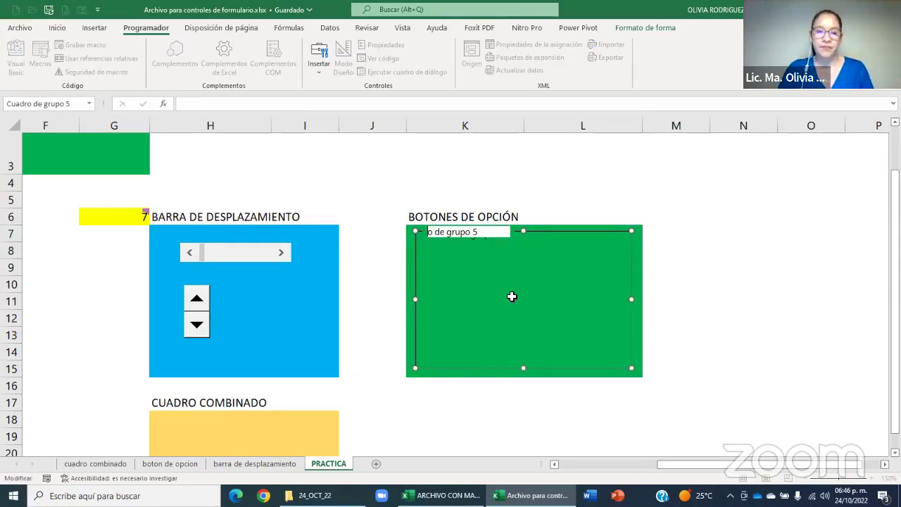
pyautogui.press('Delete')
pyautogui.press('Delete')
pyautogui.press('Delete')
pyautogui.write('S')
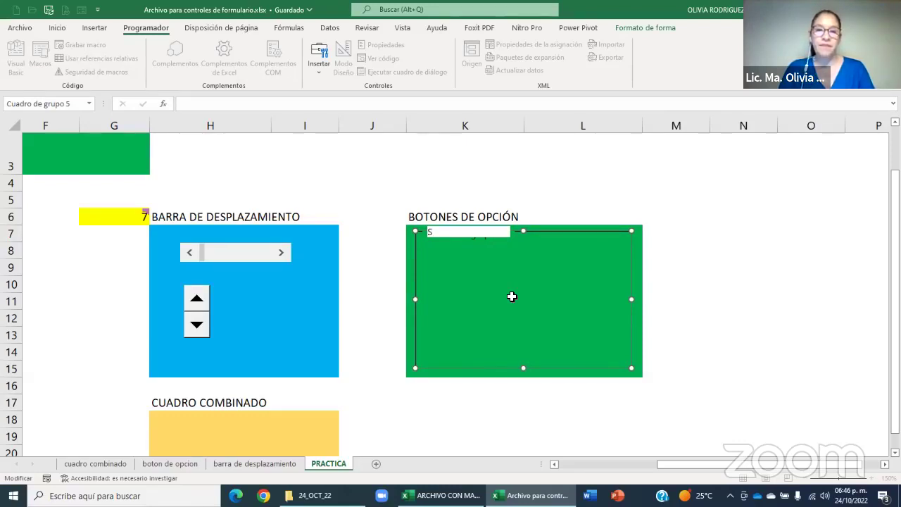
pyautogui.write('eleccione')
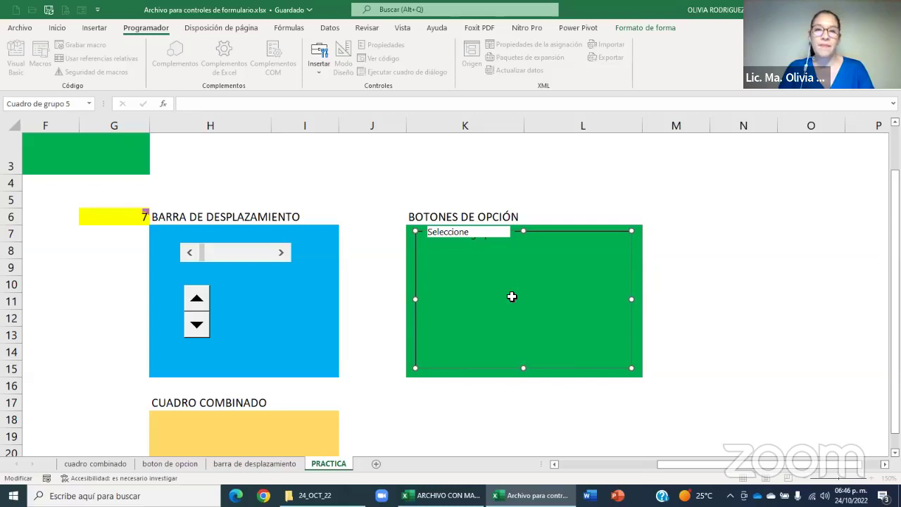
pyautogui.write(' el nombr')
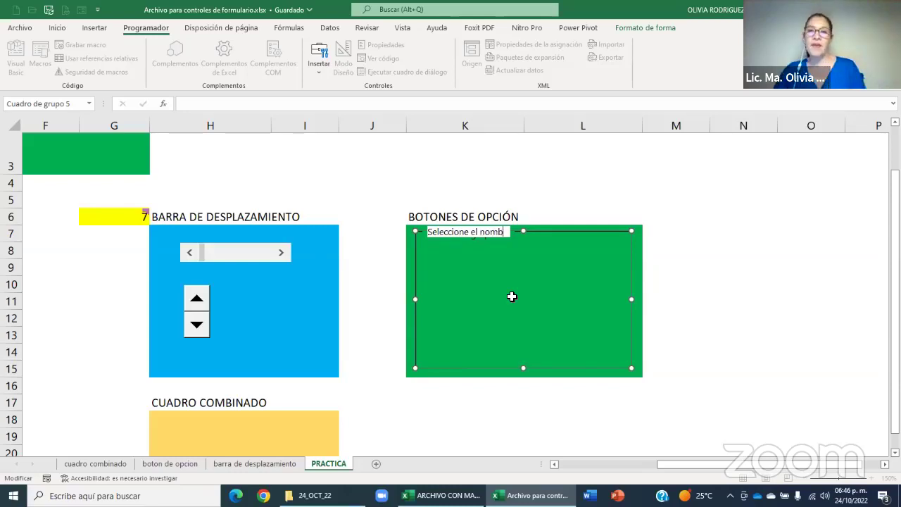
pyautogui.write('e')
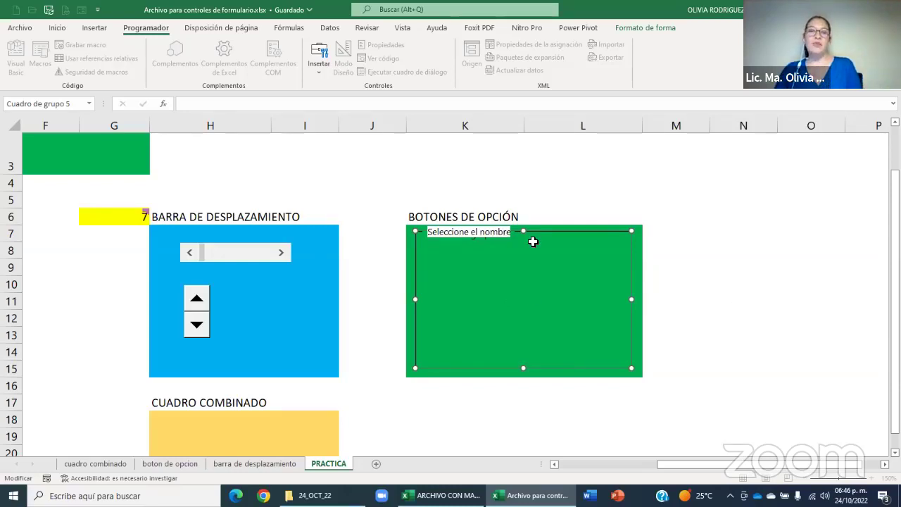
pyautogui.click(739, 302)
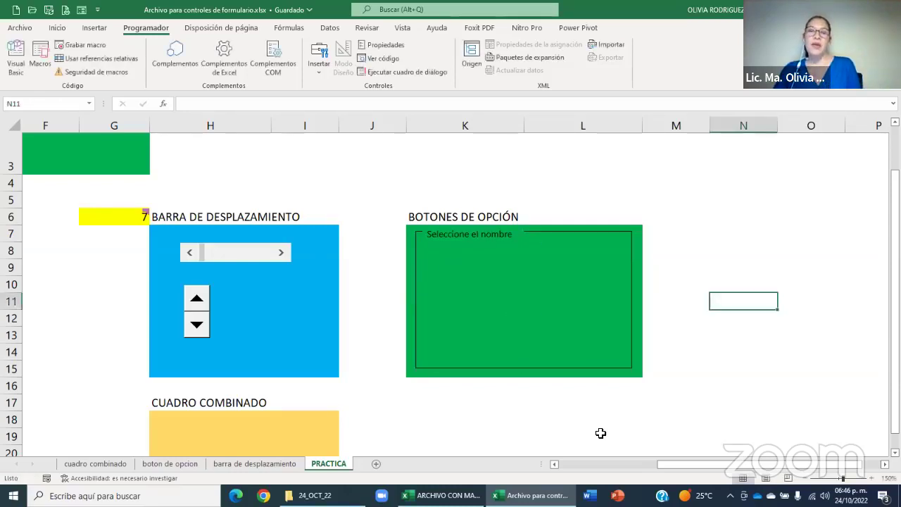
pyautogui.click(556, 464)
# Insert the first option button inside the 'Seleccione el nombre' group box.
pyautogui.hscroll(-1, 108, 221)
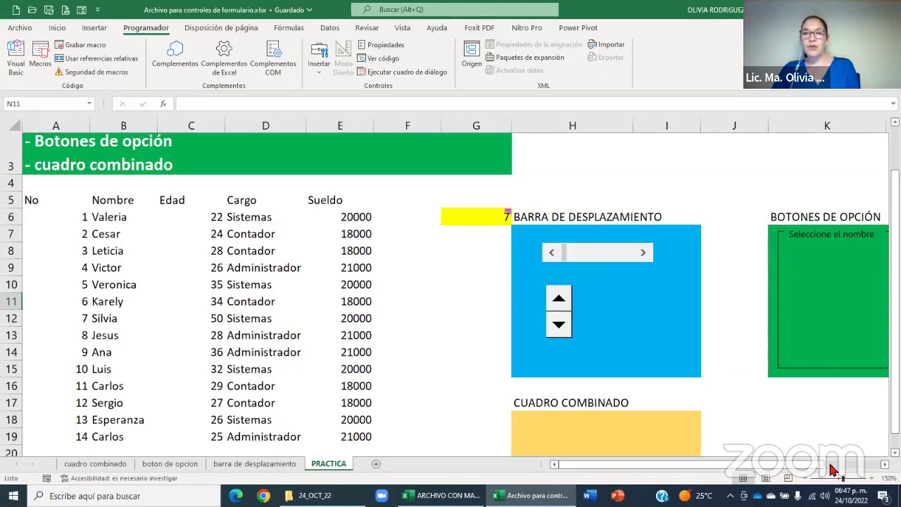
pyautogui.moveTo(818, 471); pyautogui.dragTo(865, 465)
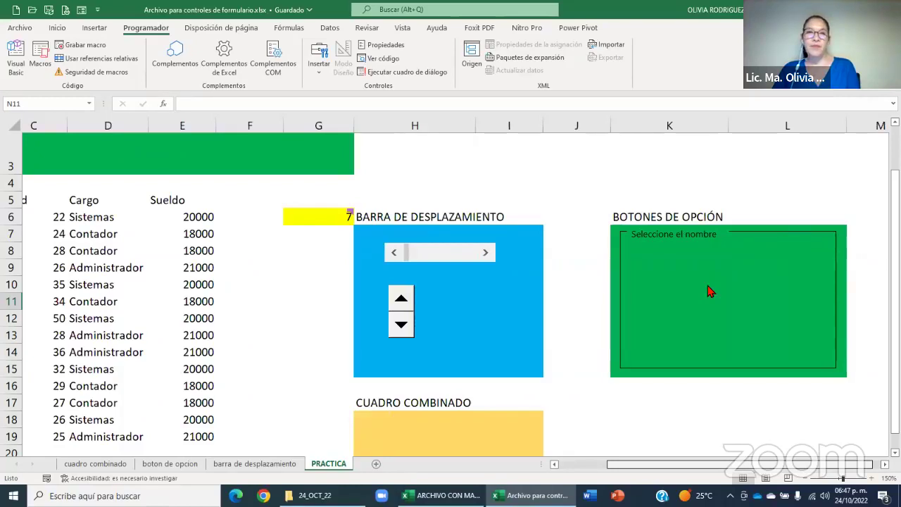
pyautogui.click(321, 64)
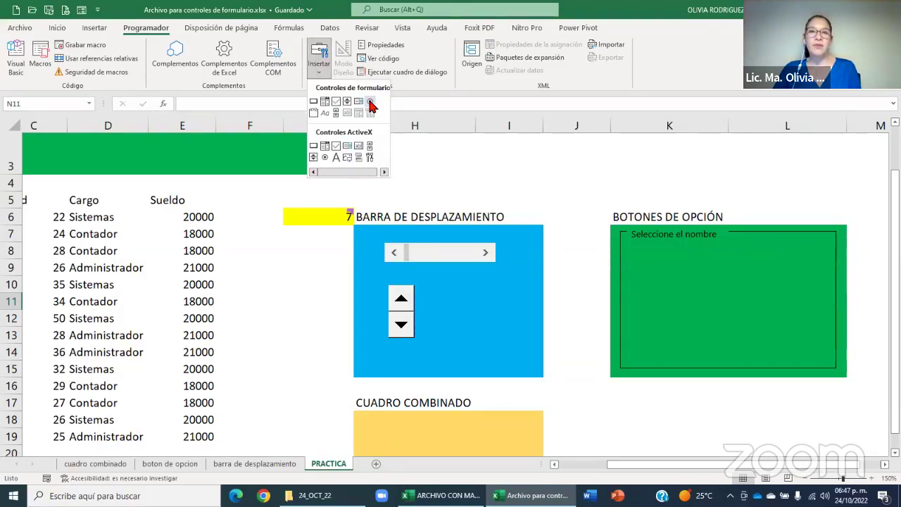
pyautogui.click(371, 102)
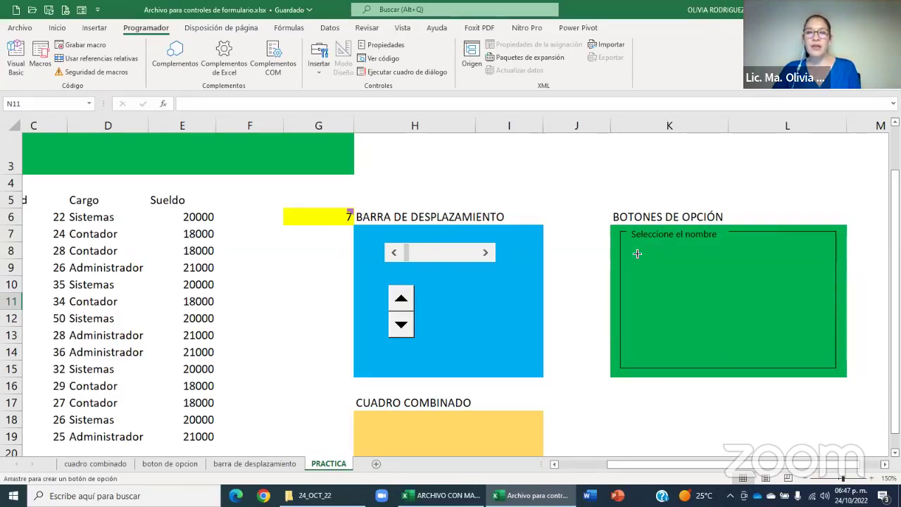
pyautogui.click(637, 253)
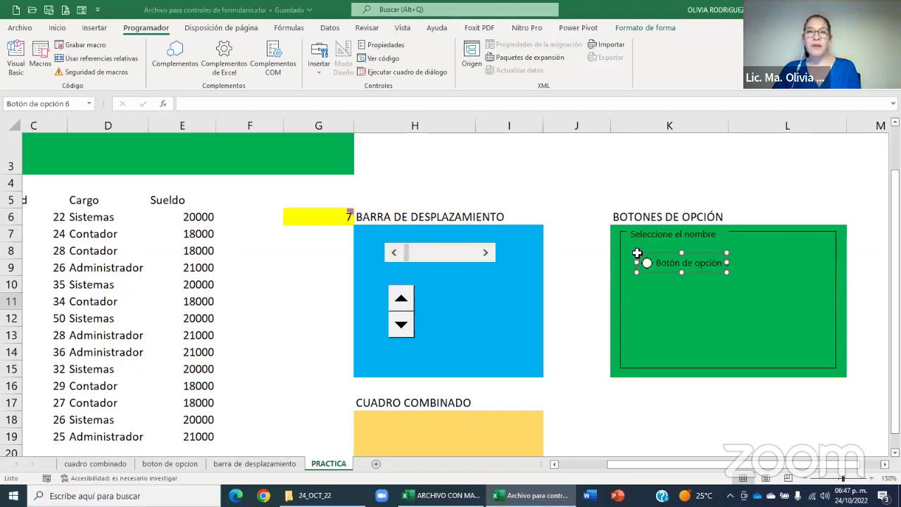
pyautogui.click(679, 322)
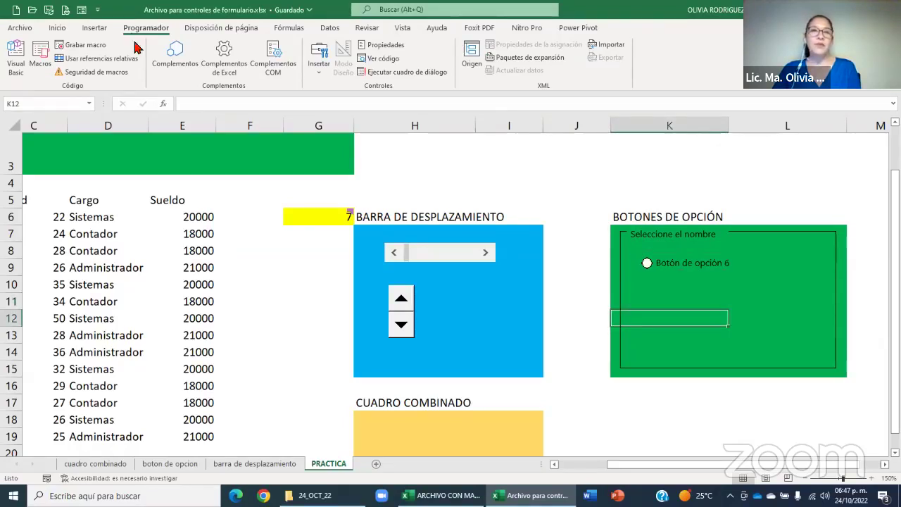
# Add three more option buttons stacked below it in the group box.
pyautogui.click(318, 69)
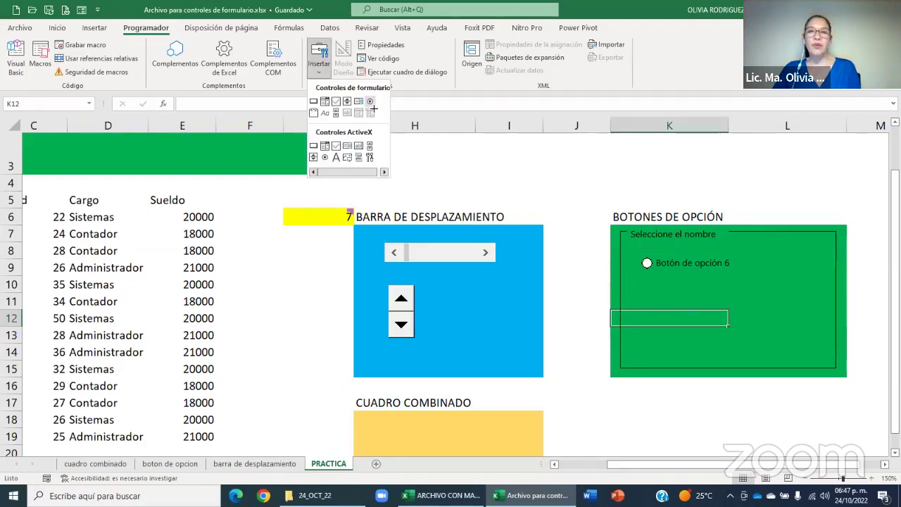
pyautogui.click(648, 282)
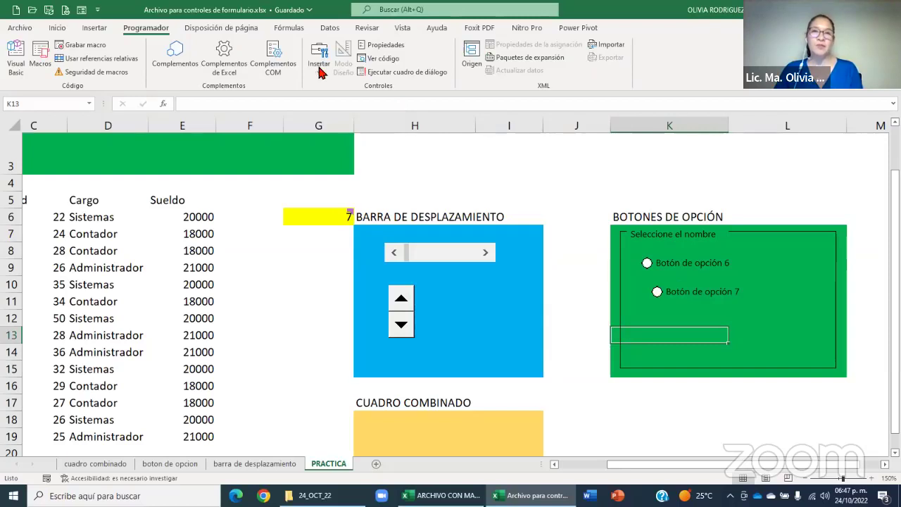
pyautogui.click(319, 62)
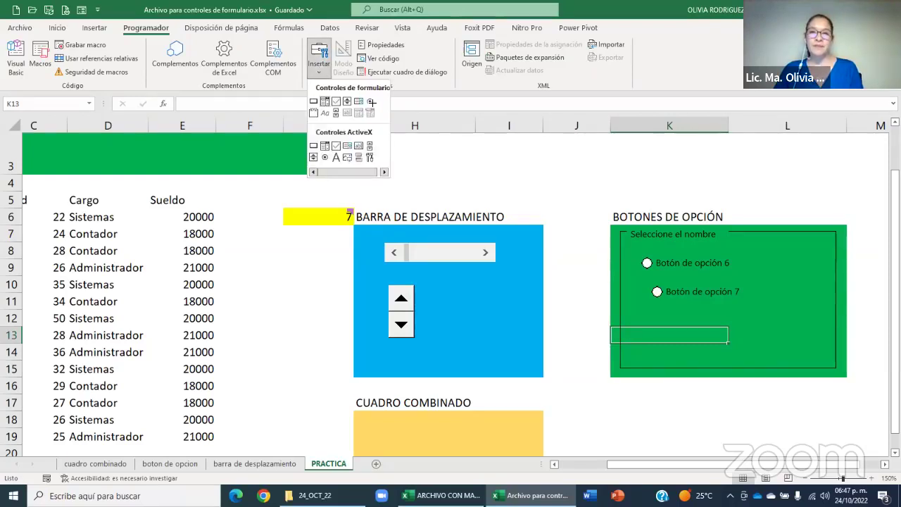
pyautogui.click(370, 101)
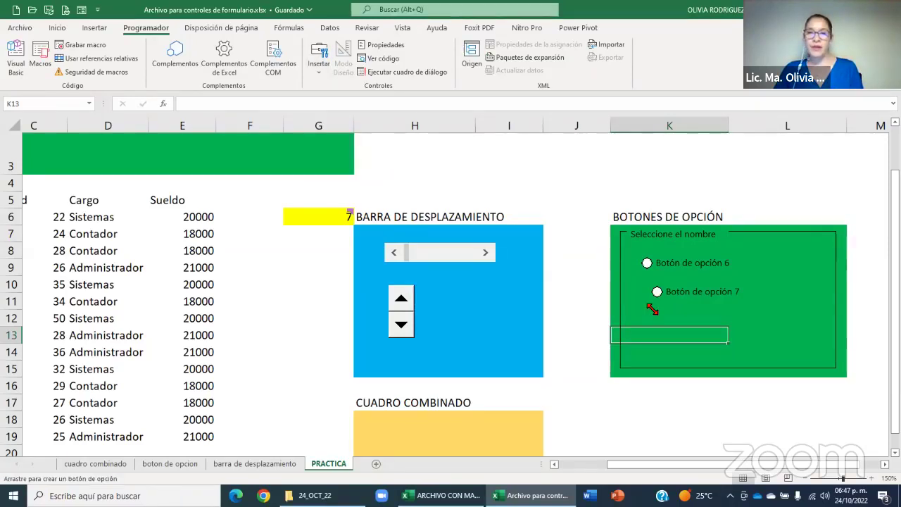
pyautogui.click(653, 310)
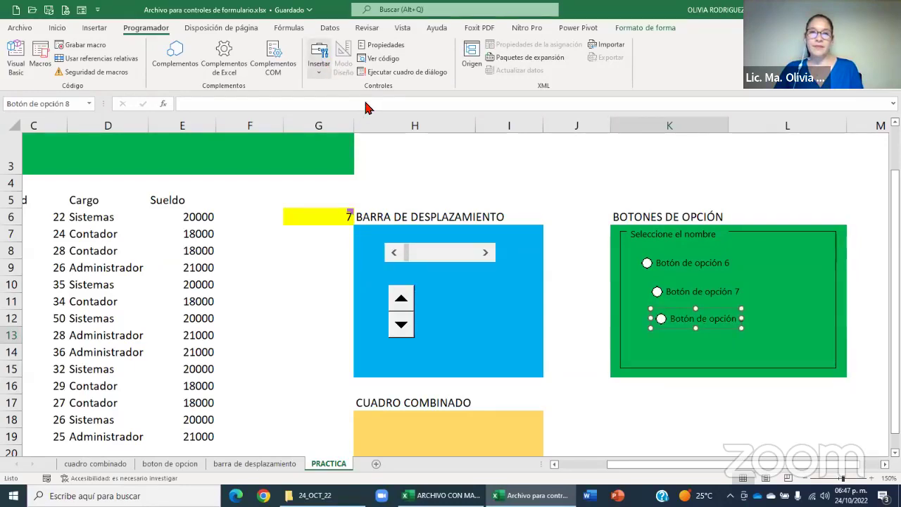
pyautogui.click(319, 62)
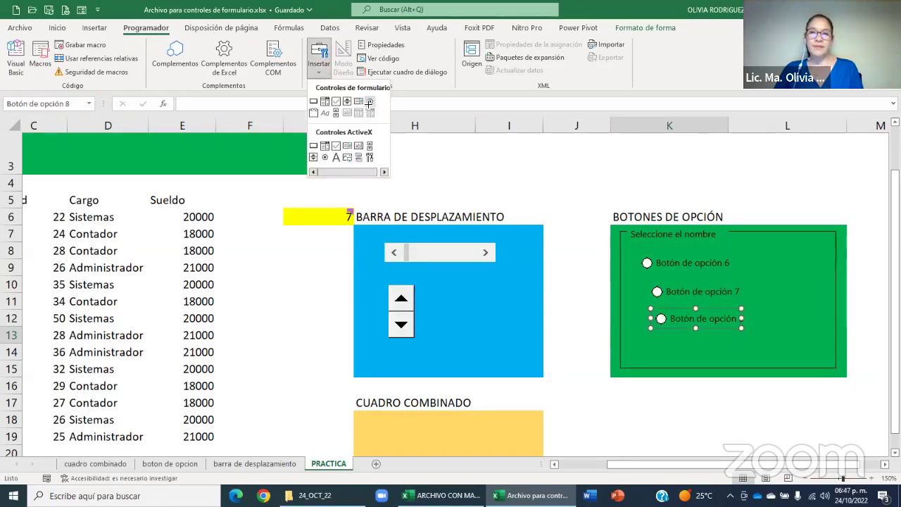
pyautogui.click(654, 339)
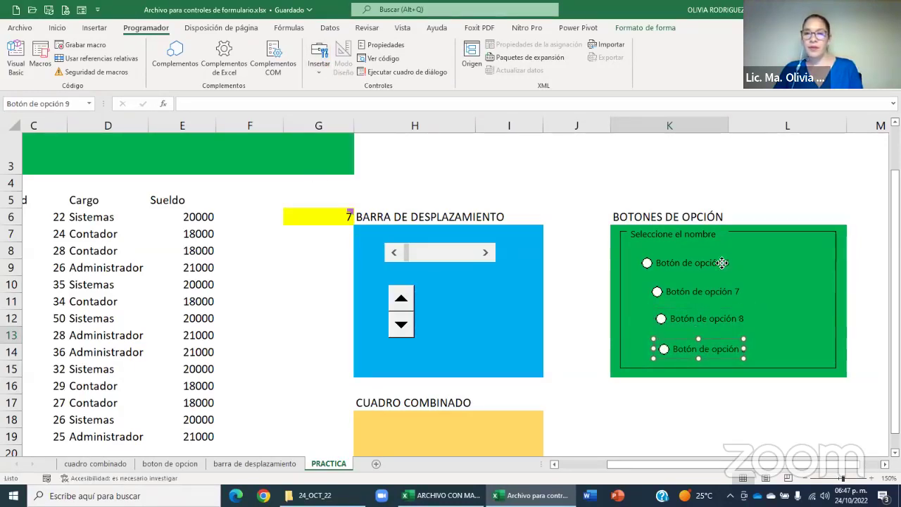
# Move option buttons 6 and 7 up, just under the group caption.
pyautogui.click(723, 264)
pyautogui.rightClick(704, 257)
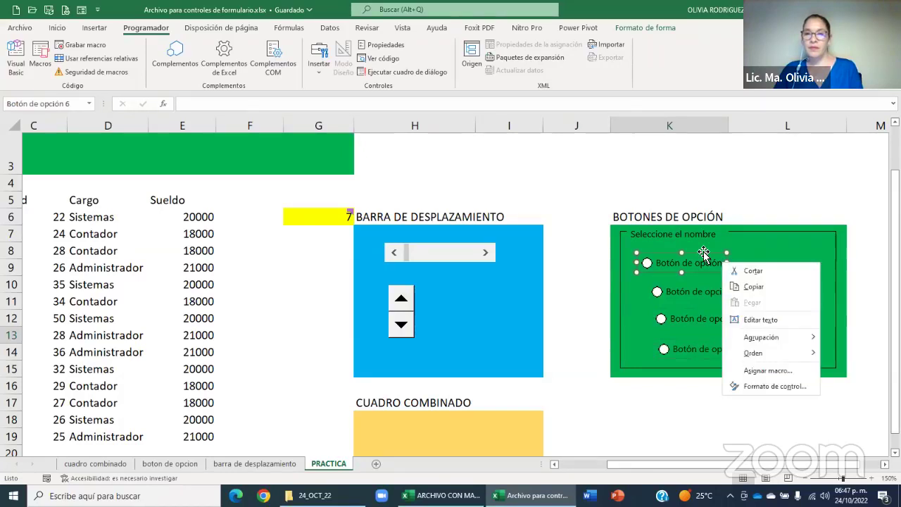
pyautogui.click(697, 256)
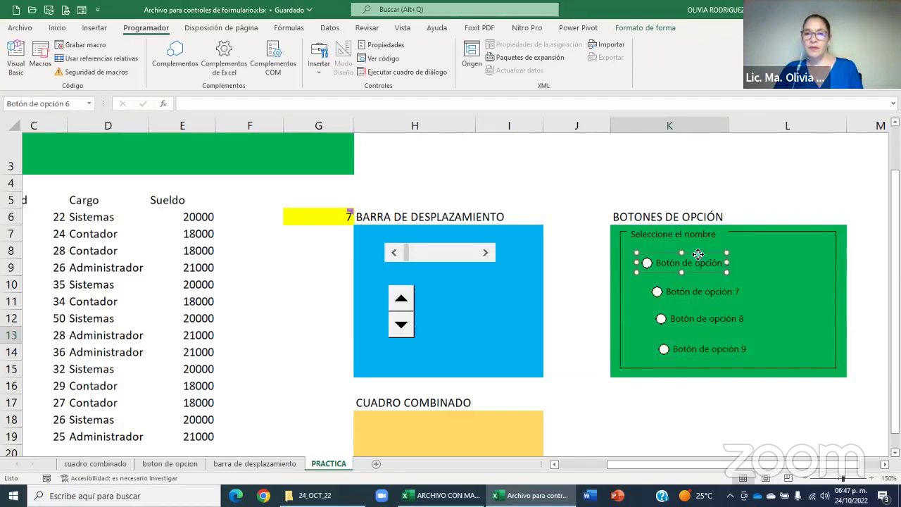
pyautogui.moveTo(697, 255); pyautogui.dragTo(697, 245)
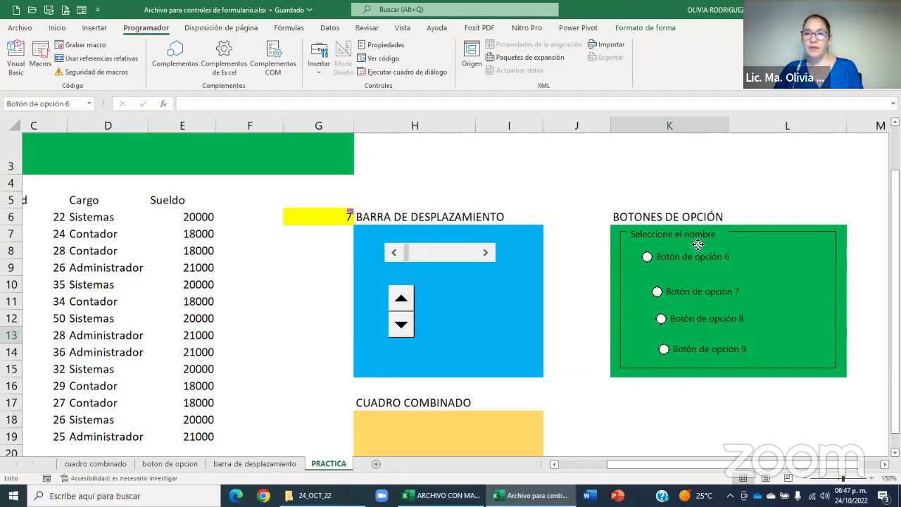
pyautogui.rightClick(707, 282)
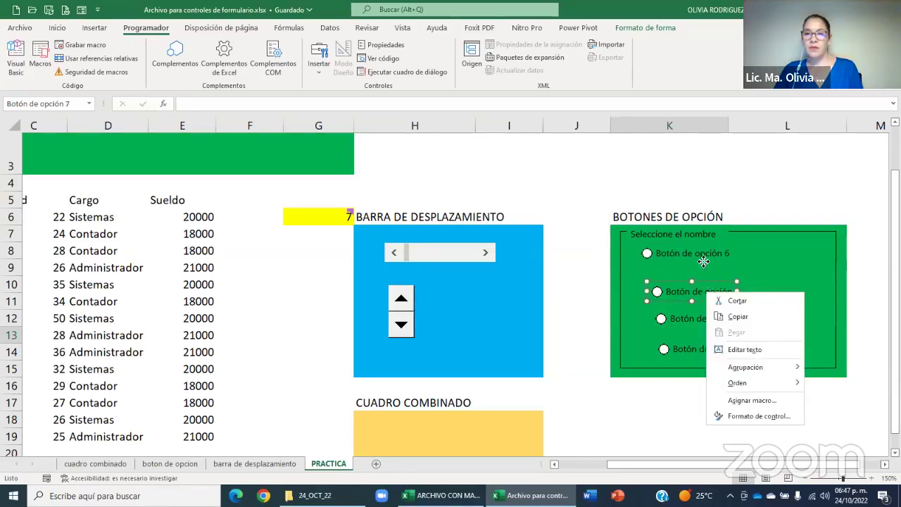
pyautogui.click(700, 257)
pyautogui.moveTo(702, 267); pyautogui.dragTo(697, 259)
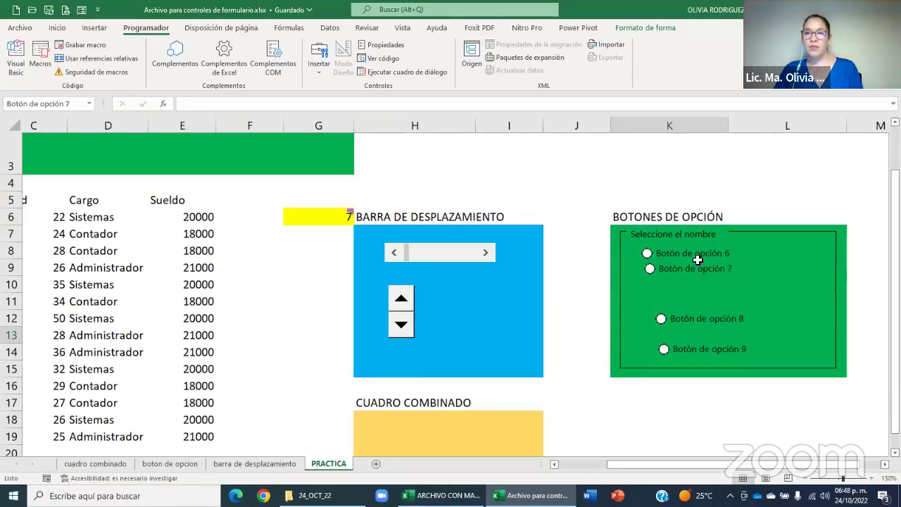
# Move option buttons 8 and 9 up so all four sit neatly stacked.
pyautogui.click(713, 312)
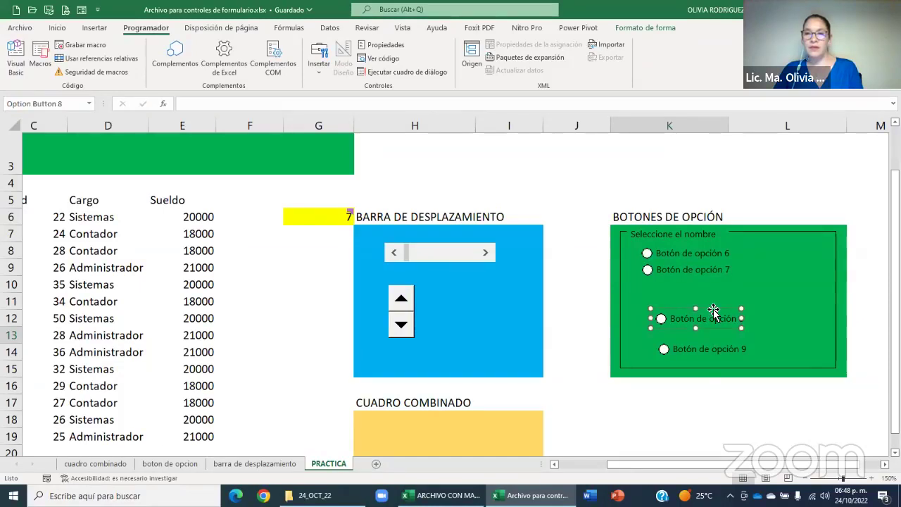
pyautogui.rightClick(713, 312)
pyautogui.click(713, 304)
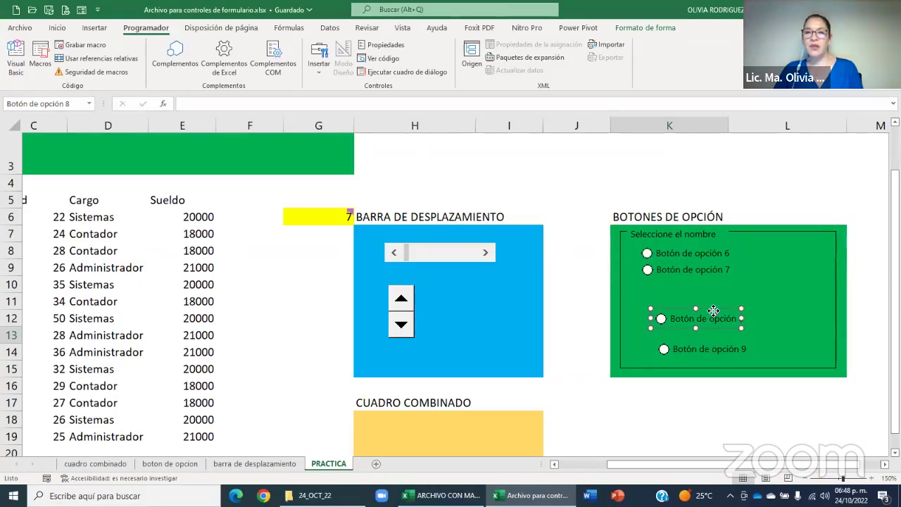
pyautogui.moveTo(712, 310); pyautogui.dragTo(700, 274)
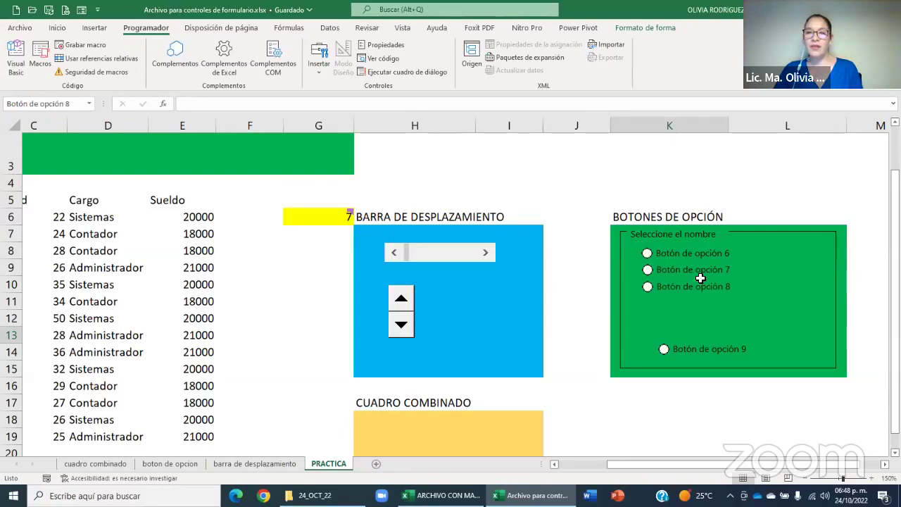
pyautogui.rightClick(711, 350)
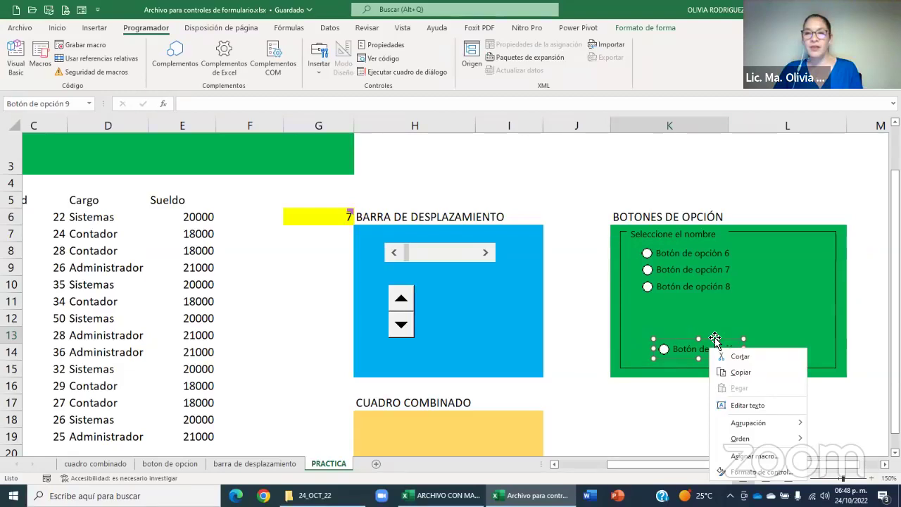
pyautogui.press('Escape')
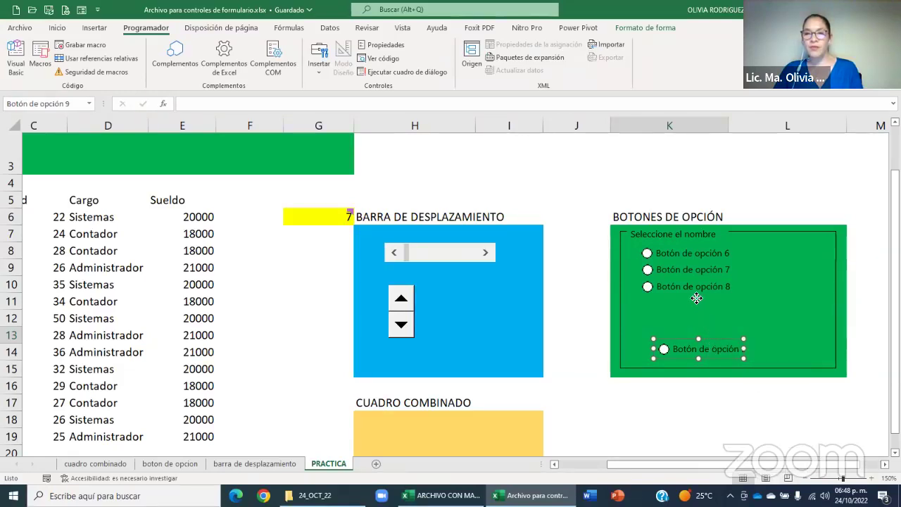
pyautogui.moveTo(709, 325); pyautogui.dragTo(695, 296)
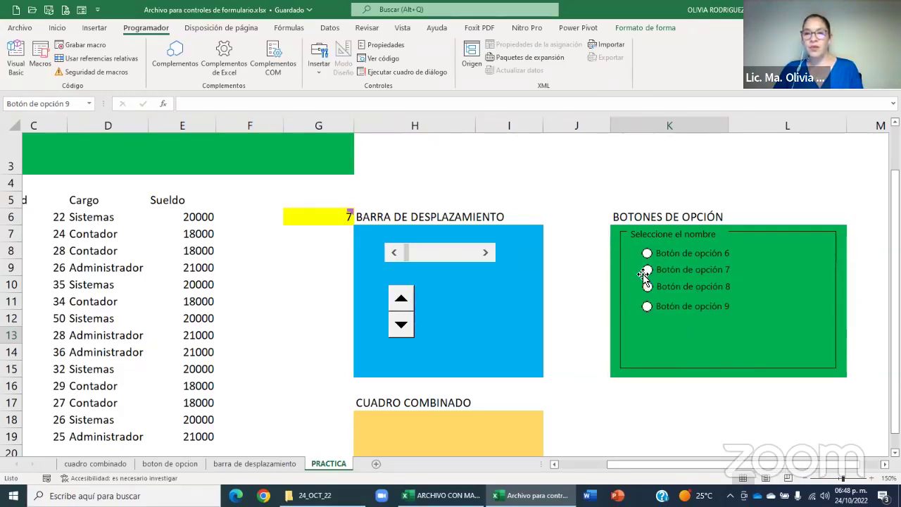
pyautogui.keyDown('ctrl'); pyautogui.click(651, 300); pyautogui.keyUp('ctrl')
pyautogui.click(668, 336)
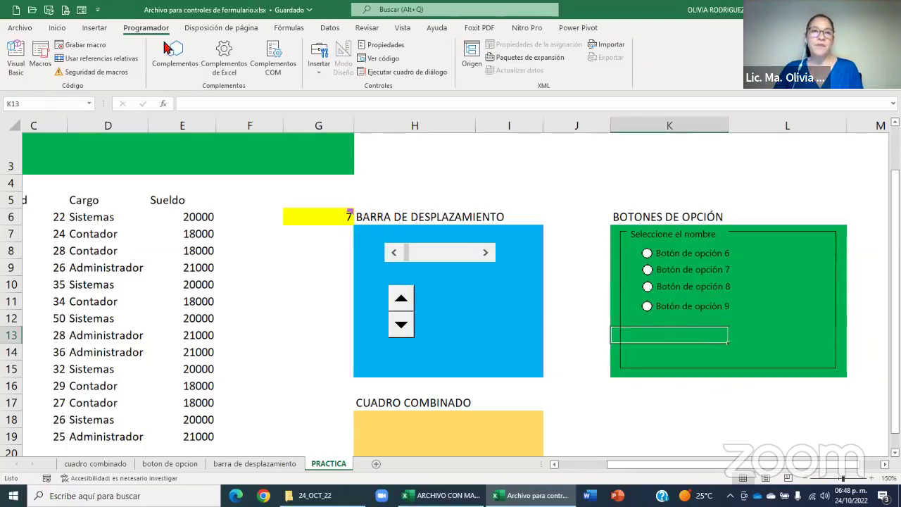
# Draw option buttons 10 and 11 below option 9 in the group box.
pyautogui.click(320, 74)
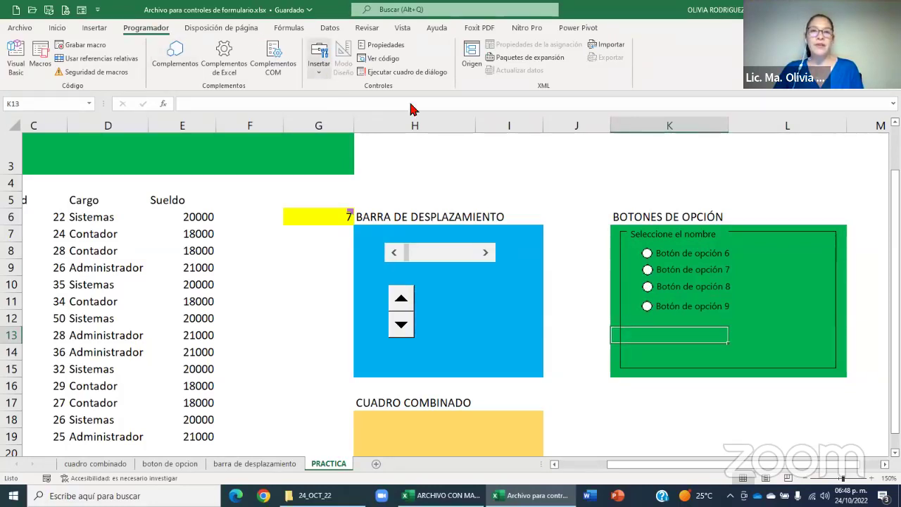
pyautogui.click(369, 102)
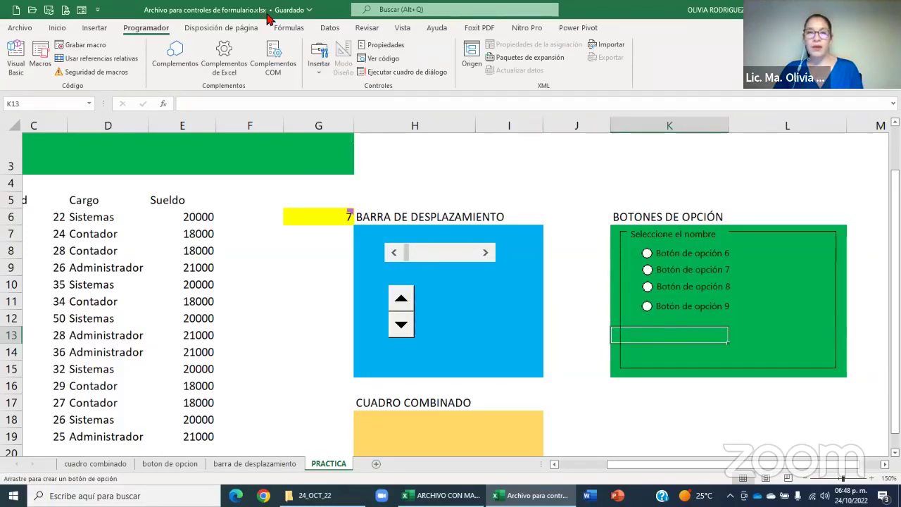
pyautogui.moveTo(646, 322); pyautogui.dragTo(742, 343)
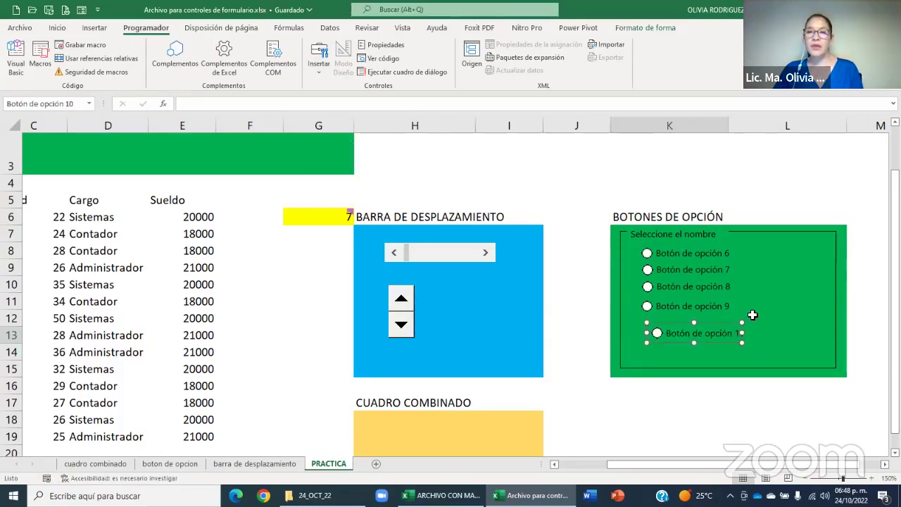
pyautogui.press('Escape')
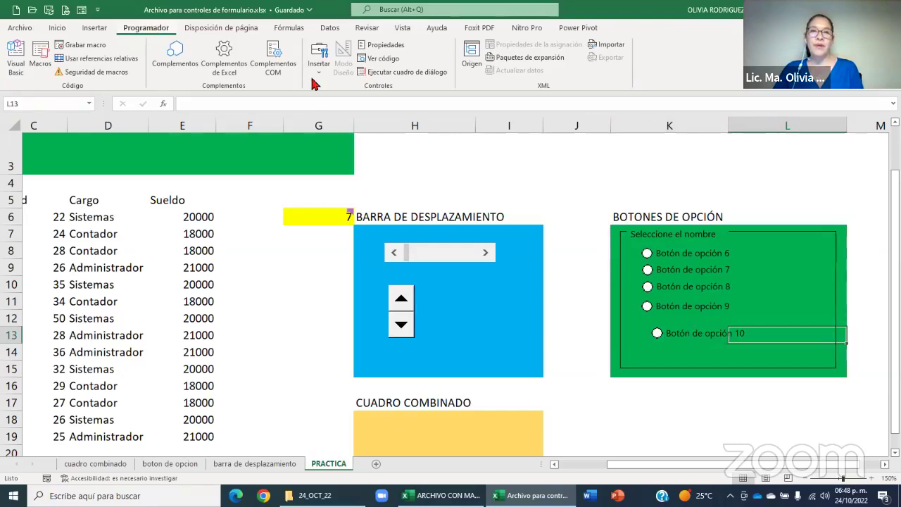
pyautogui.click(319, 57)
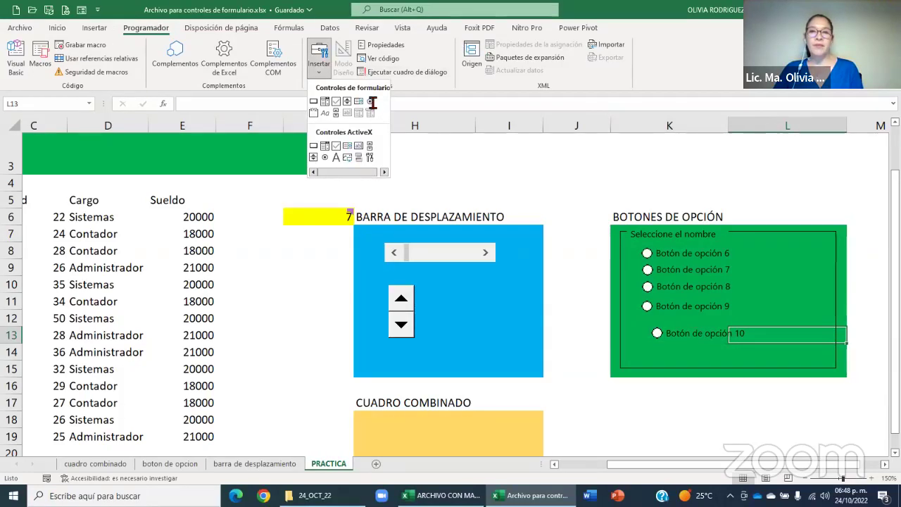
pyautogui.click(369, 102)
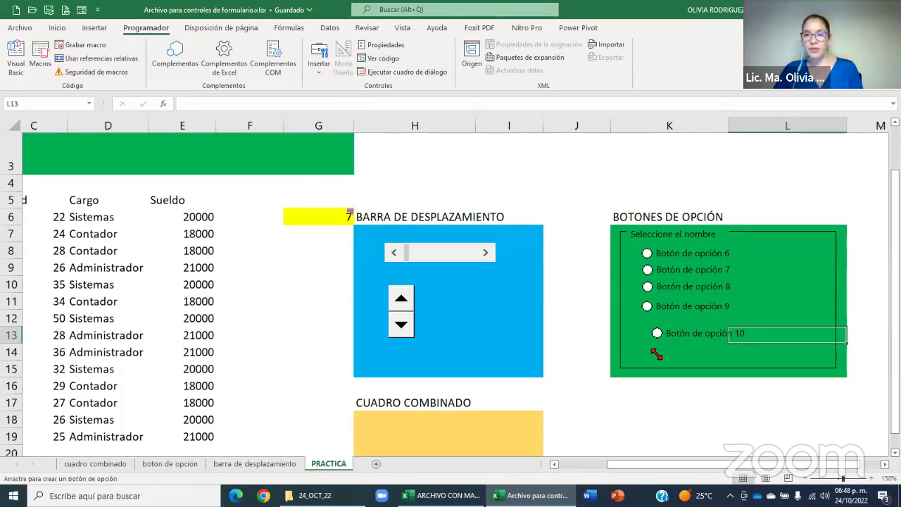
pyautogui.moveTo(655, 353); pyautogui.dragTo(750, 373)
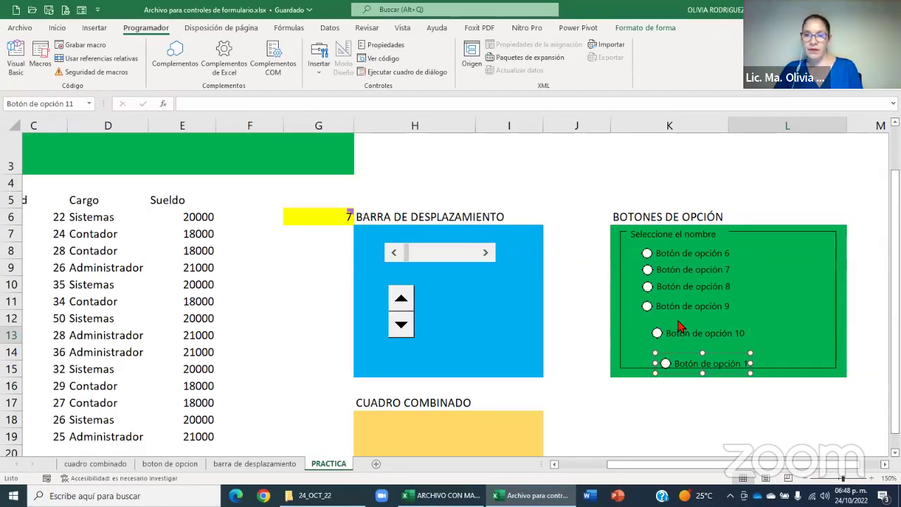
# Align option buttons 10 and 11 directly under option 9.
pyautogui.rightClick(680, 325)
pyautogui.click(675, 322)
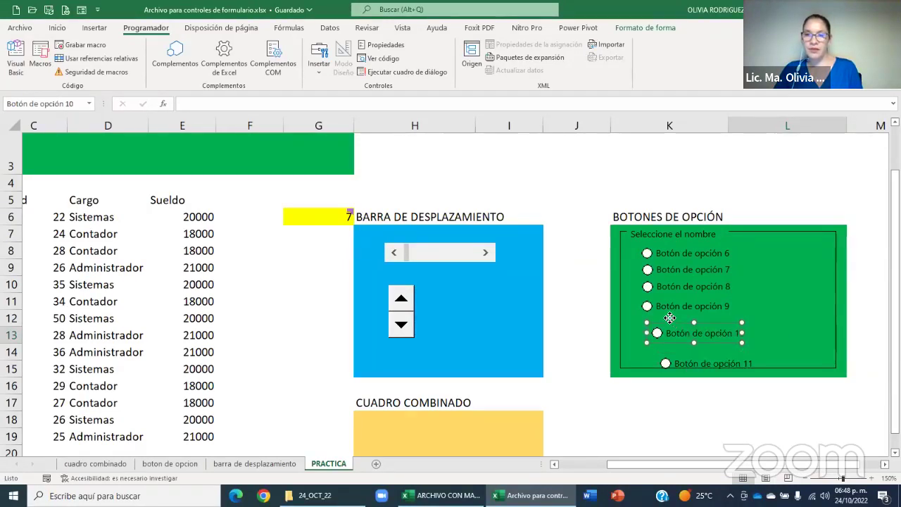
pyautogui.moveTo(669, 318); pyautogui.dragTo(673, 318)
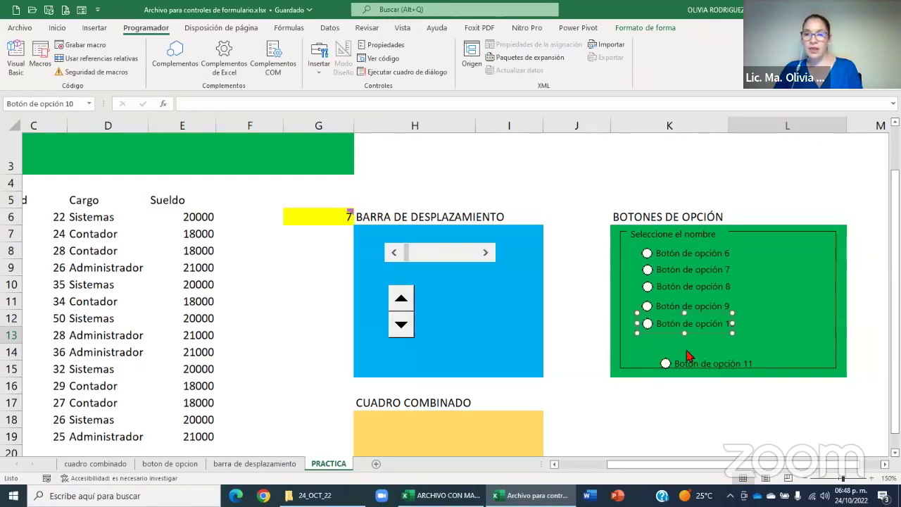
pyautogui.rightClick(693, 359)
pyautogui.click(683, 345)
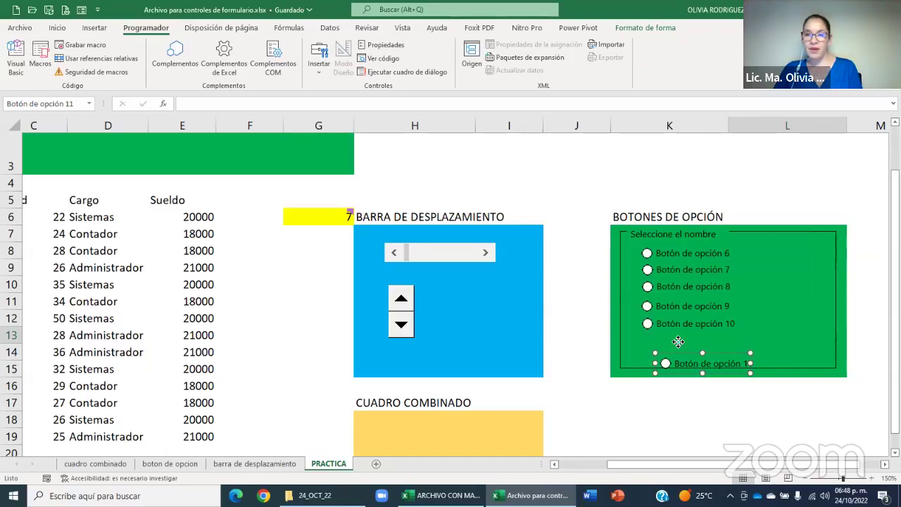
pyautogui.moveTo(675, 346); pyautogui.dragTo(672, 336)
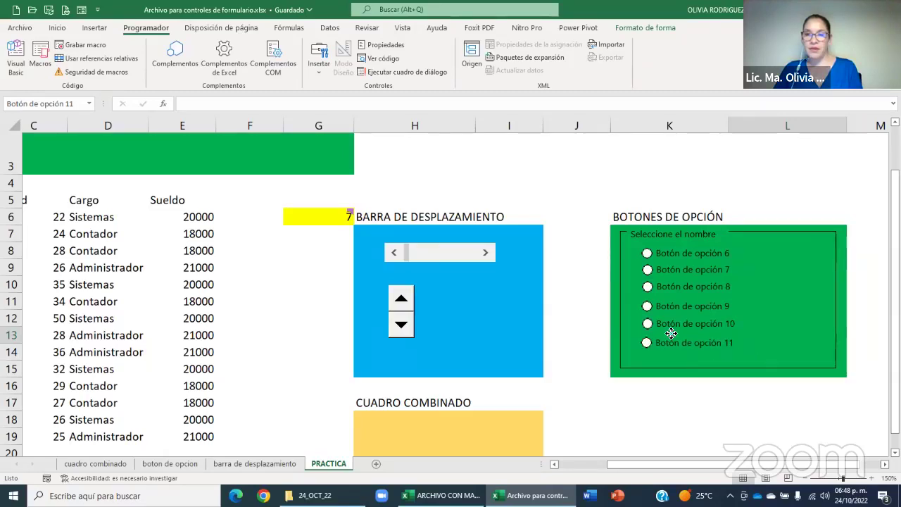
pyautogui.keyDown('ctrl'); pyautogui.click(670, 336); pyautogui.keyUp('ctrl')
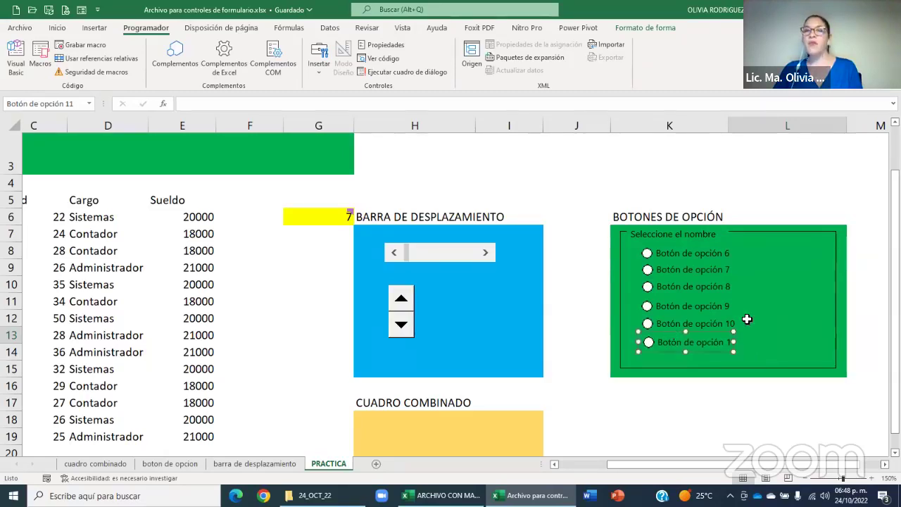
pyautogui.press('Escape')
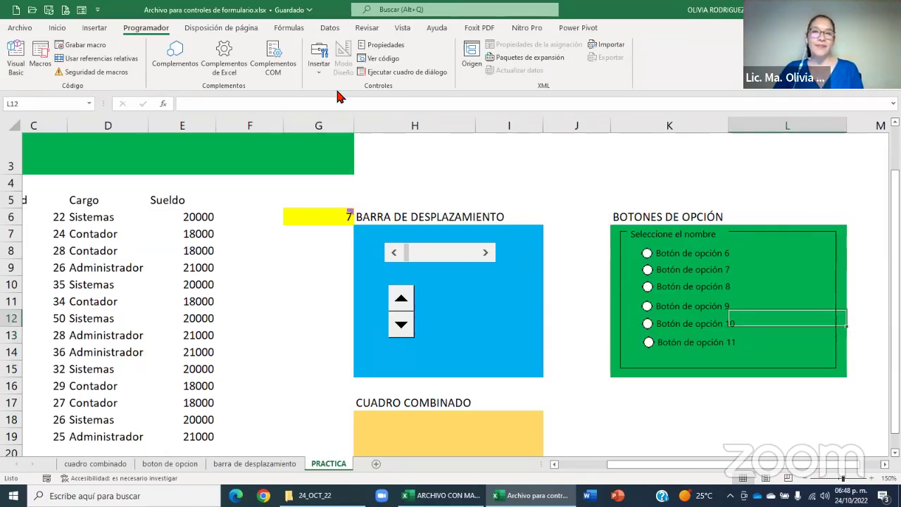
# Draw option button 12 and position it just below option 11.
pyautogui.click(318, 67)
pyautogui.click(371, 102)
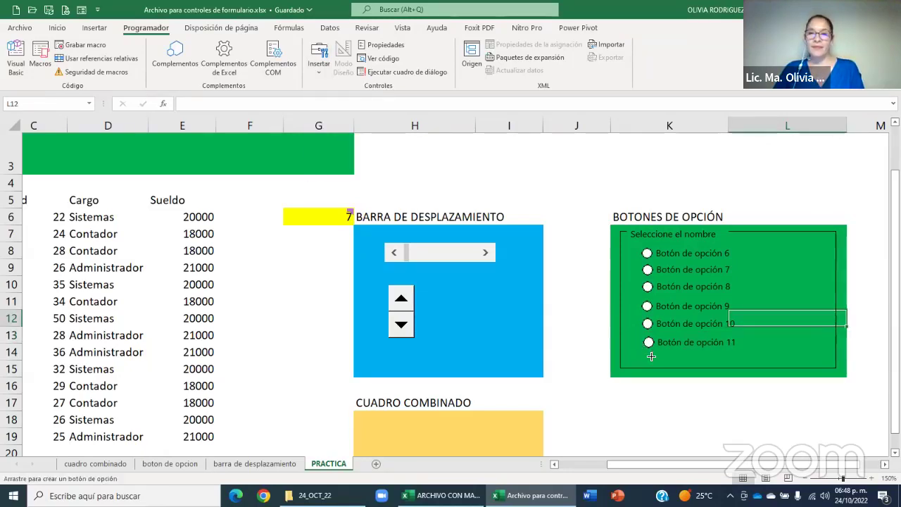
pyautogui.moveTo(647, 357); pyautogui.dragTo(743, 378)
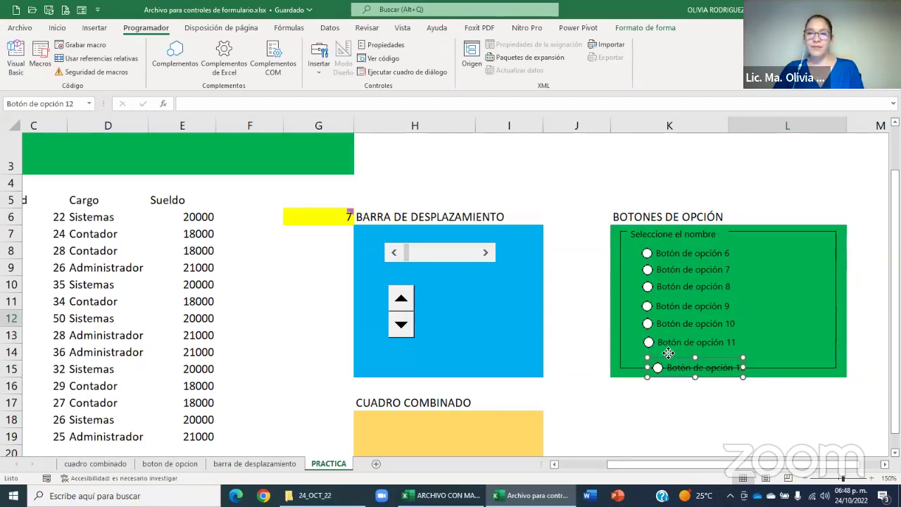
pyautogui.rightClick(665, 358)
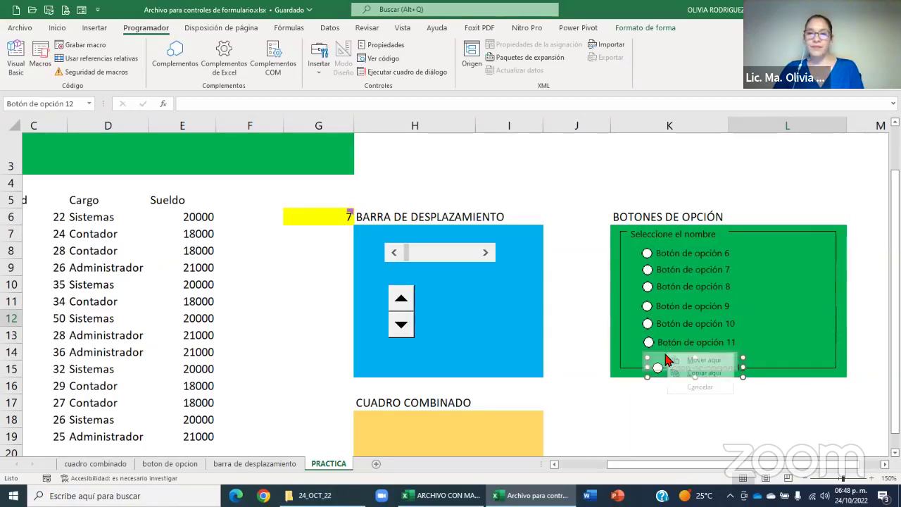
pyautogui.click(767, 352)
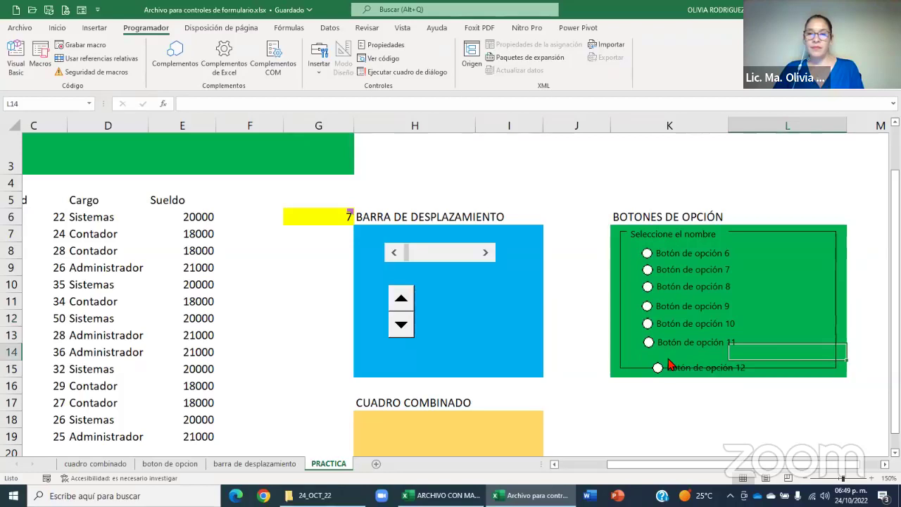
pyautogui.rightClick(664, 361)
pyautogui.press('Escape')
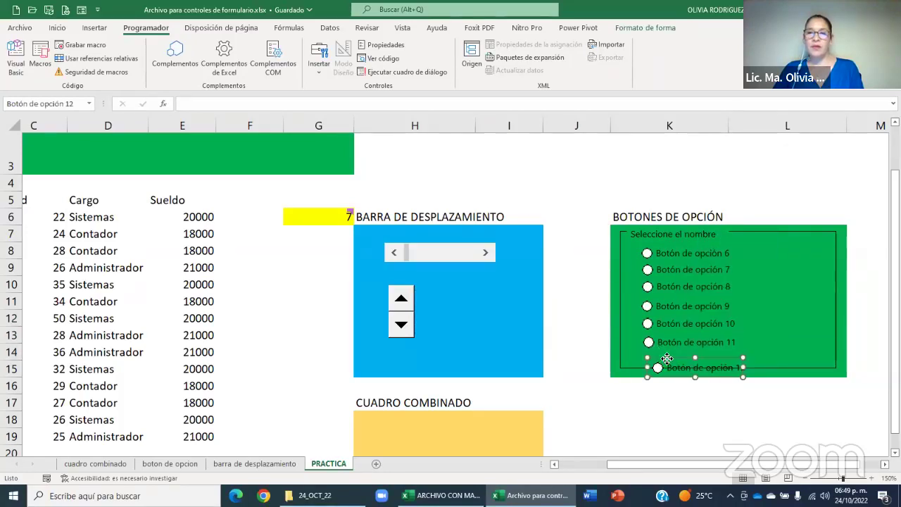
pyautogui.moveTo(655, 367); pyautogui.dragTo(645, 358)
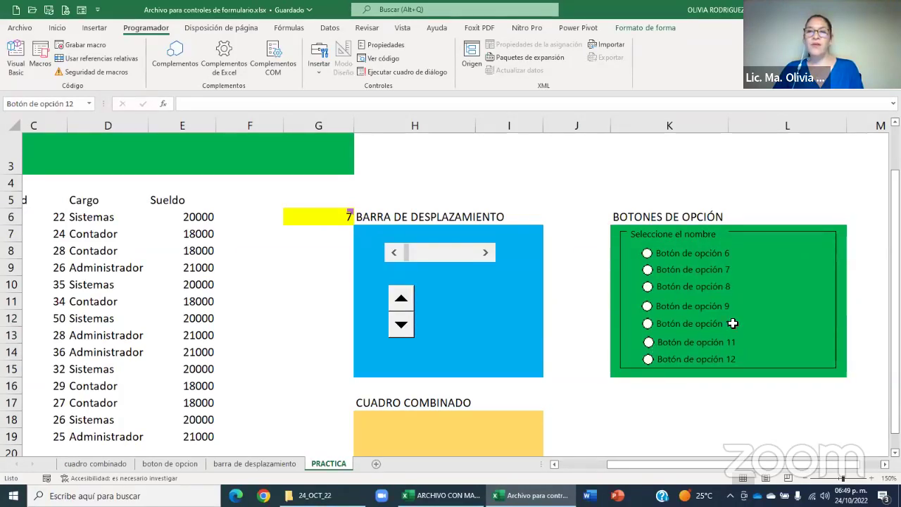
pyautogui.press('Escape')
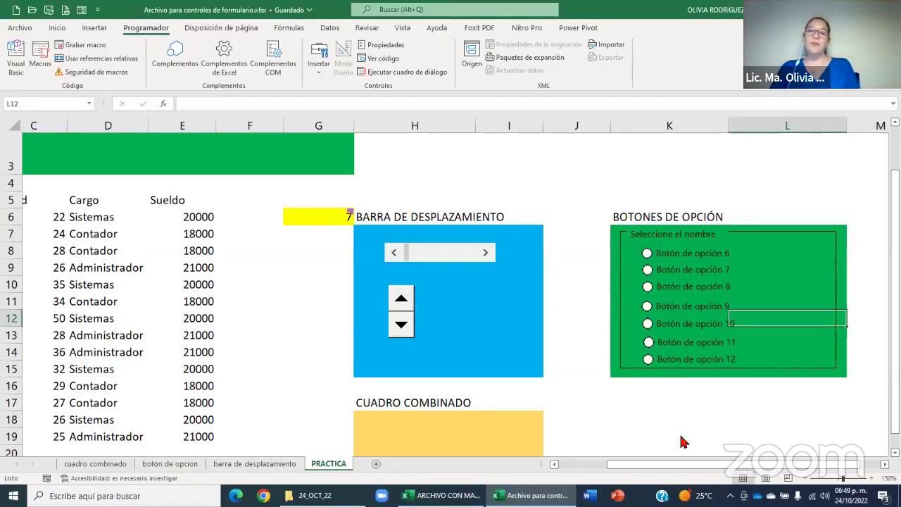
# Relabel option button 6 with the first employee's first name from the table.
pyautogui.hscroll(-2, 639, 465)
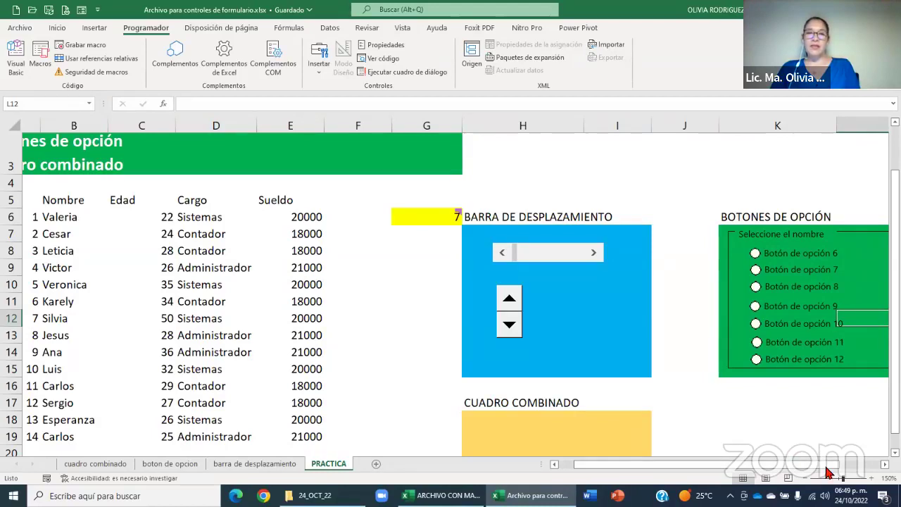
pyautogui.hscroll(2, 681, 254)
pyautogui.rightClick(680, 254)
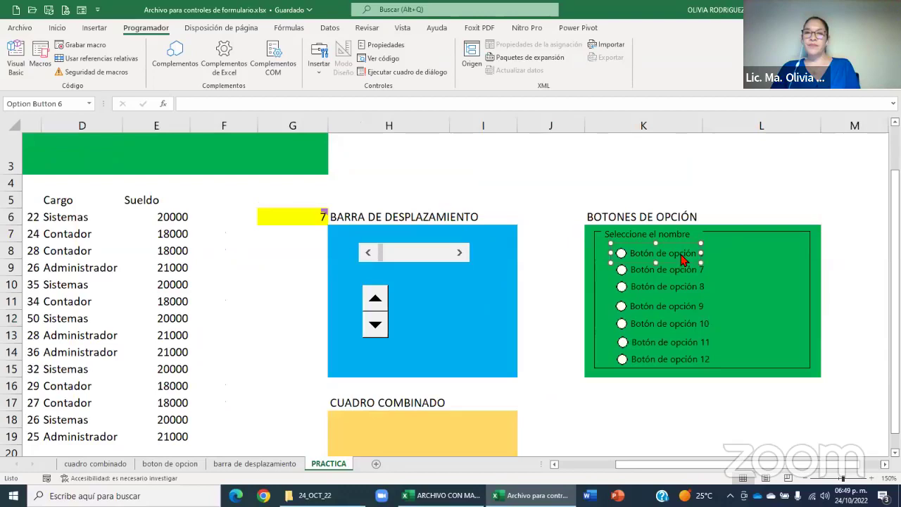
pyautogui.click(733, 312)
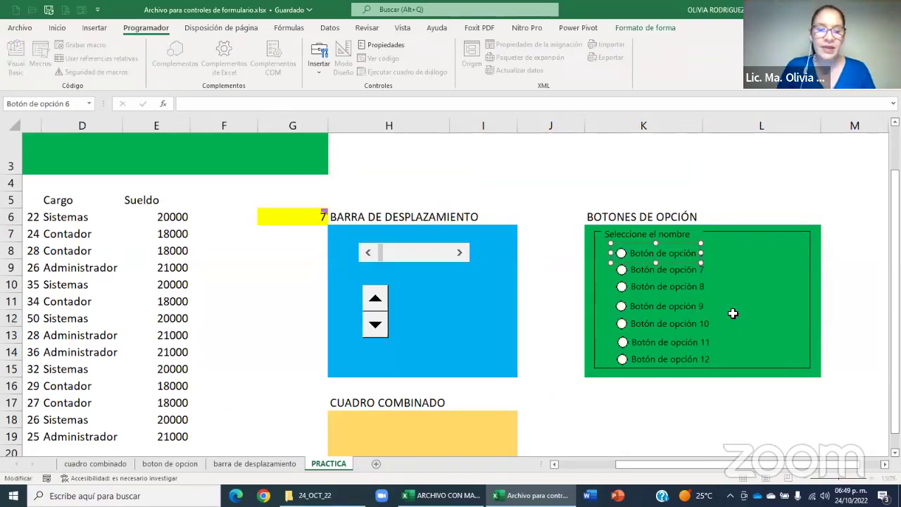
pyautogui.write('V')
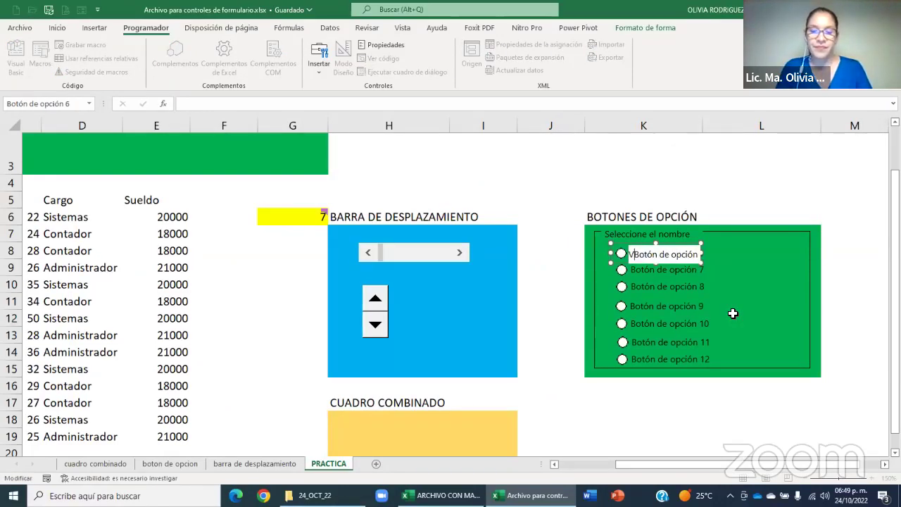
pyautogui.write('aleria')
pyautogui.press('Delete')
pyautogui.press('Delete')
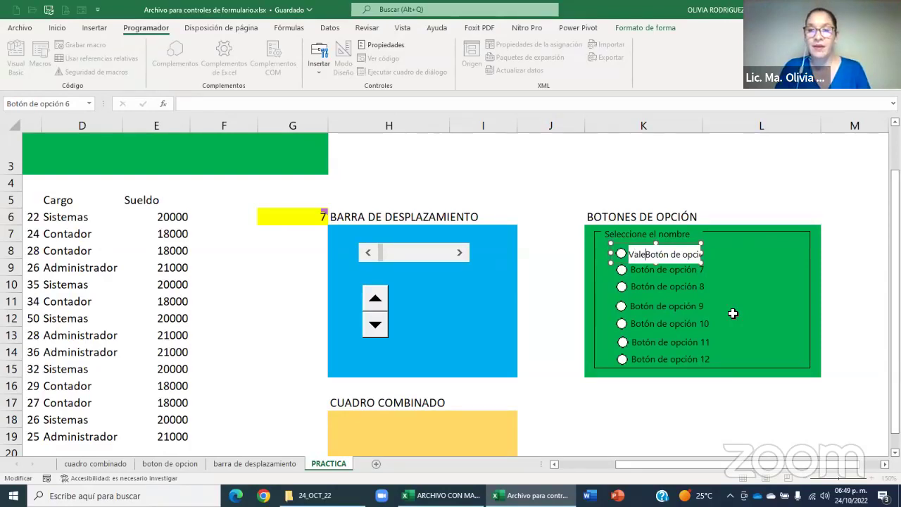
pyautogui.press('Delete')
pyautogui.press('Delete')
pyautogui.press('Delete')
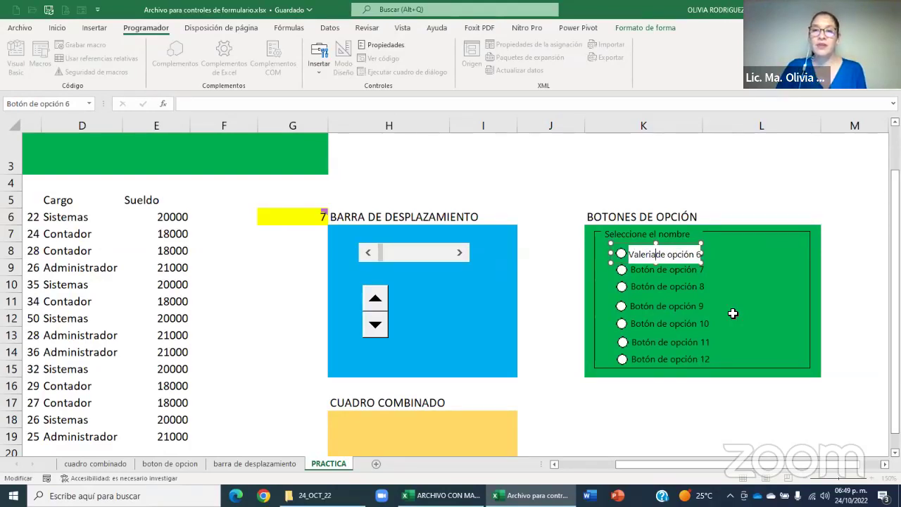
pyautogui.press('Delete')
pyautogui.press('Delete')
pyautogui.press('Delete')
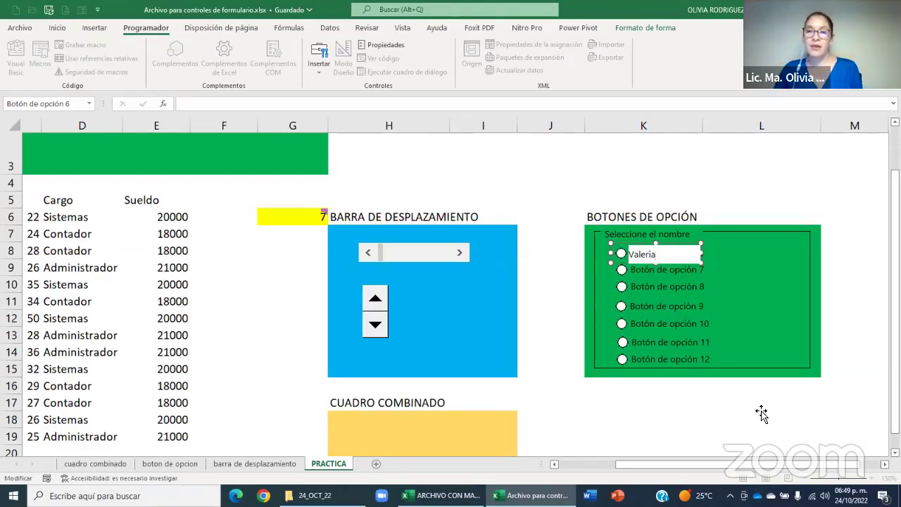
pyautogui.click(760, 408)
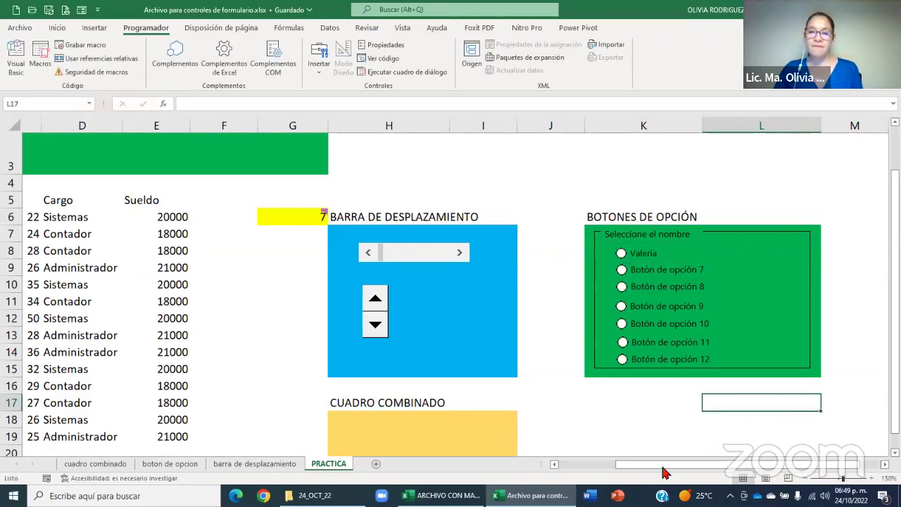
pyautogui.moveTo(661, 471); pyautogui.dragTo(654, 471)
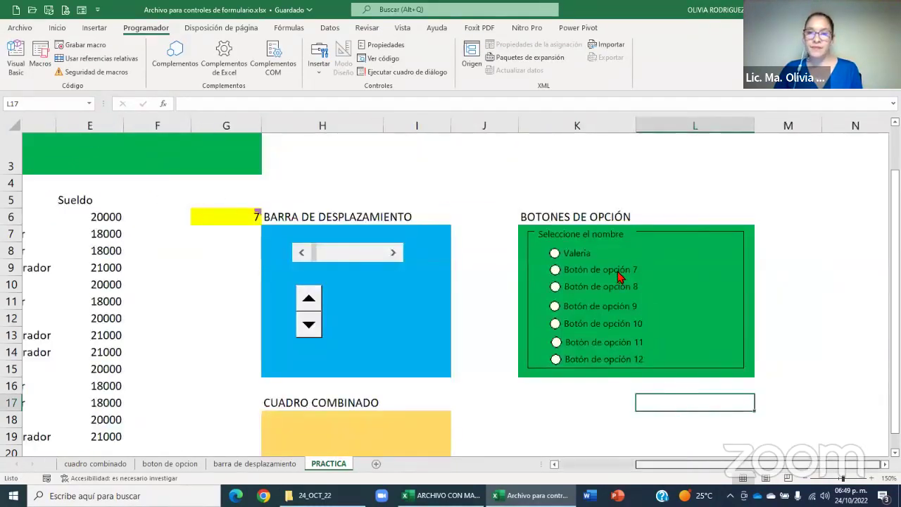
# Relabel option button 7 with the second employee's first name.
pyautogui.rightClick(619, 278)
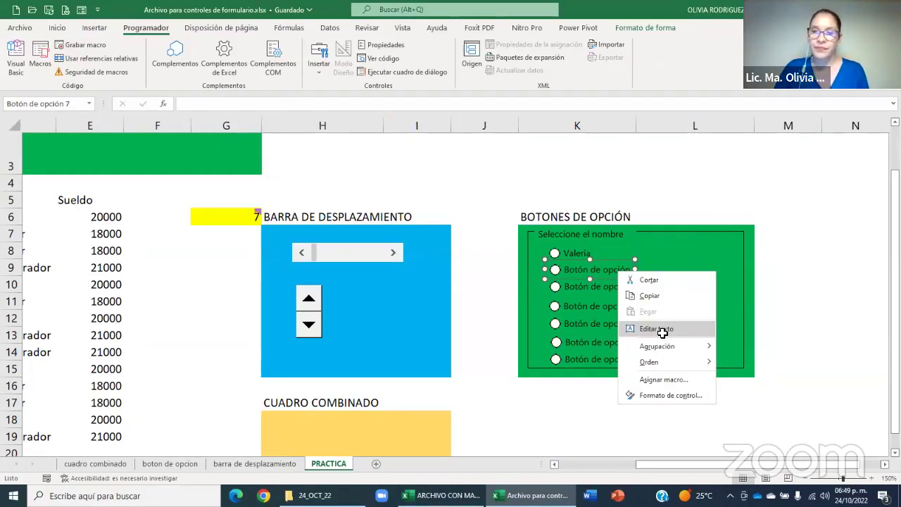
pyautogui.click(662, 329)
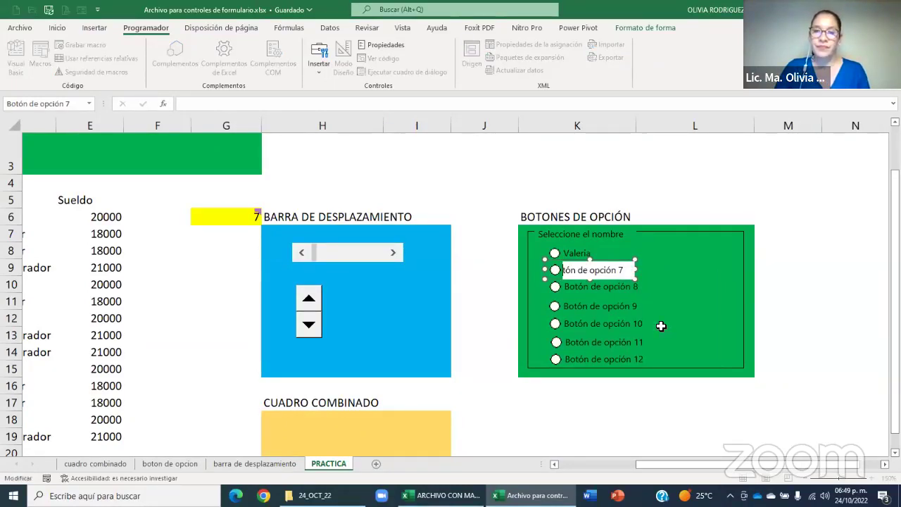
pyautogui.hotkey('ctrl', 'a')
pyautogui.press('BackSpace')
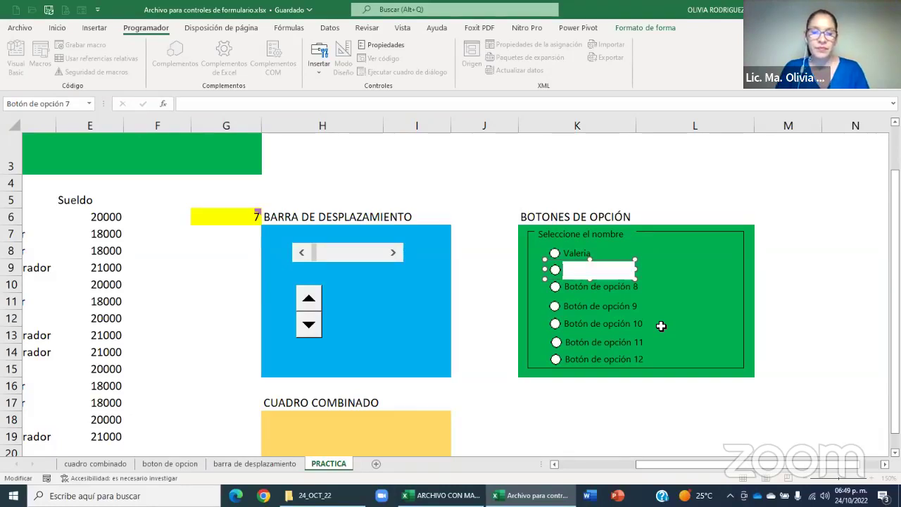
pyautogui.write('Ce')
pyautogui.write('cil')
pyautogui.click(820, 317)
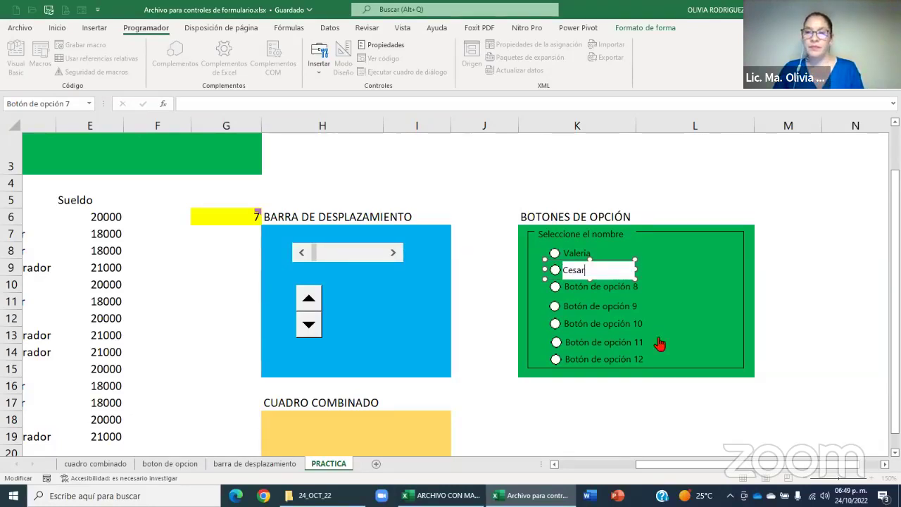
# Relabel option button 8 with the third employee's first name.
pyautogui.keyDown('ctrl'); pyautogui.click(593, 296); pyautogui.keyUp('ctrl')
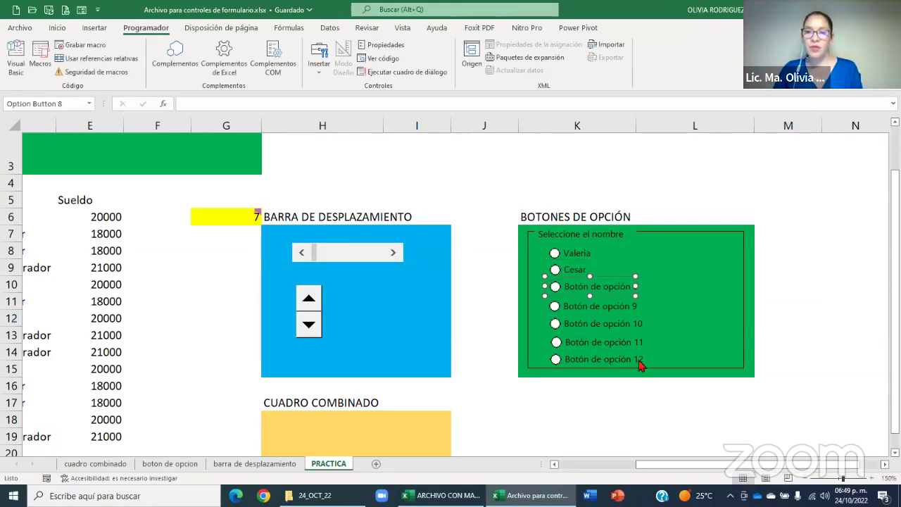
pyautogui.rightClick(595, 292)
pyautogui.click(631, 348)
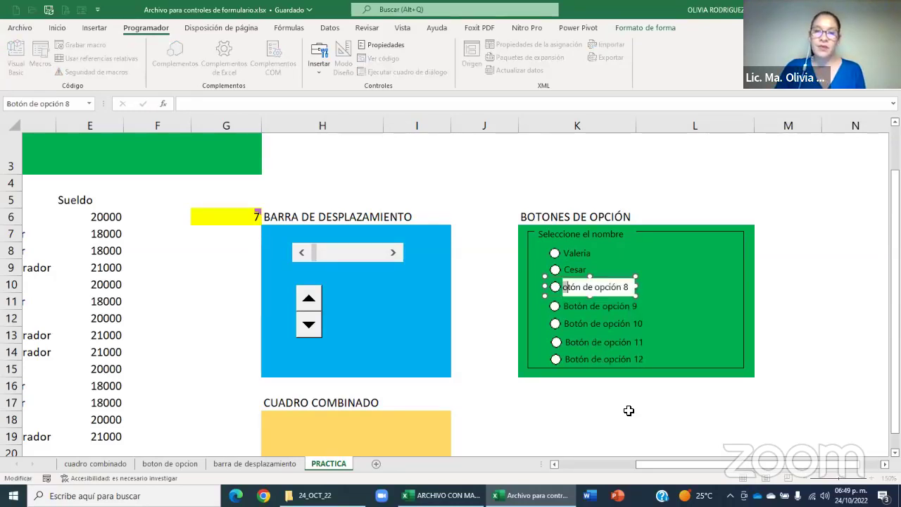
pyautogui.press('Delete')
pyautogui.press('Delete')
pyautogui.press('Delete')
pyautogui.press('Delete')
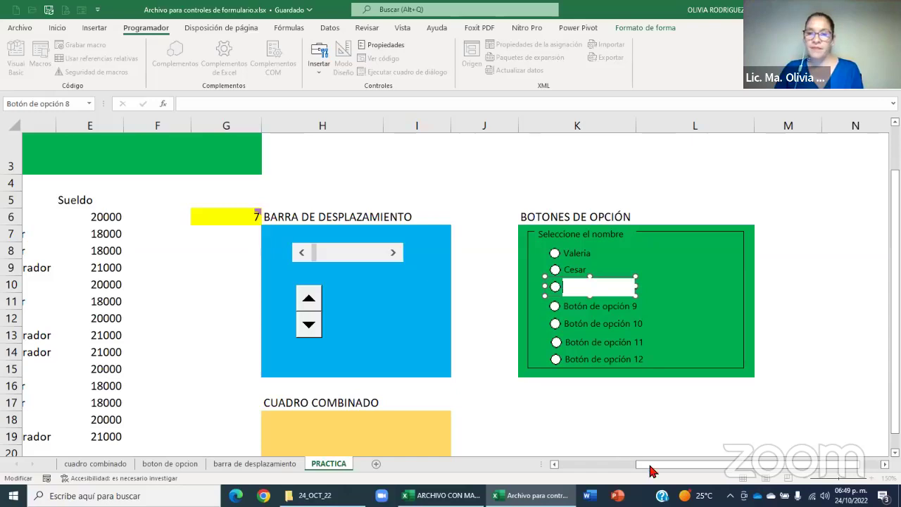
pyautogui.hscroll(-3, 629, 475)
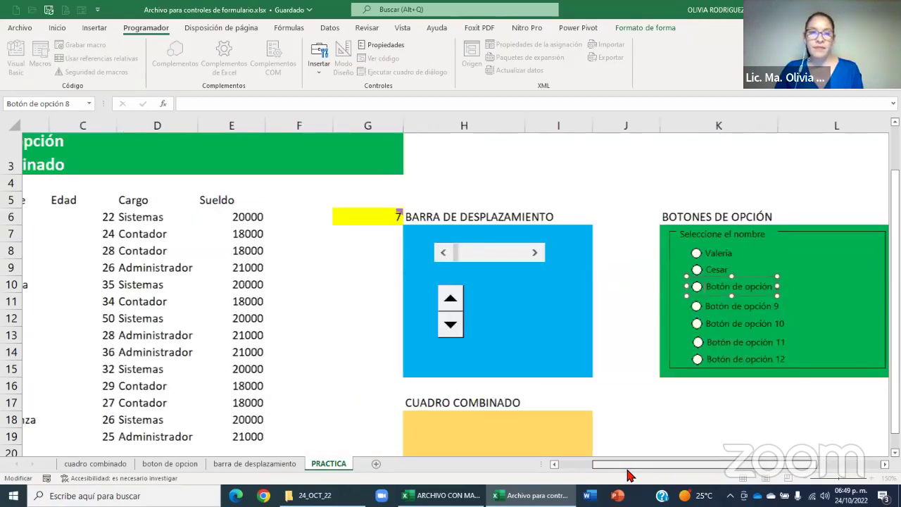
pyautogui.hscroll(2, 629, 475)
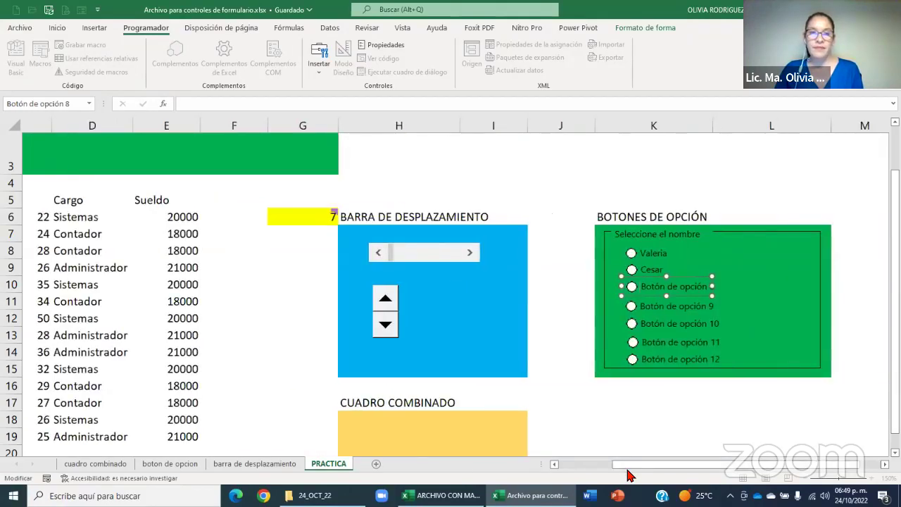
pyautogui.click(581, 470)
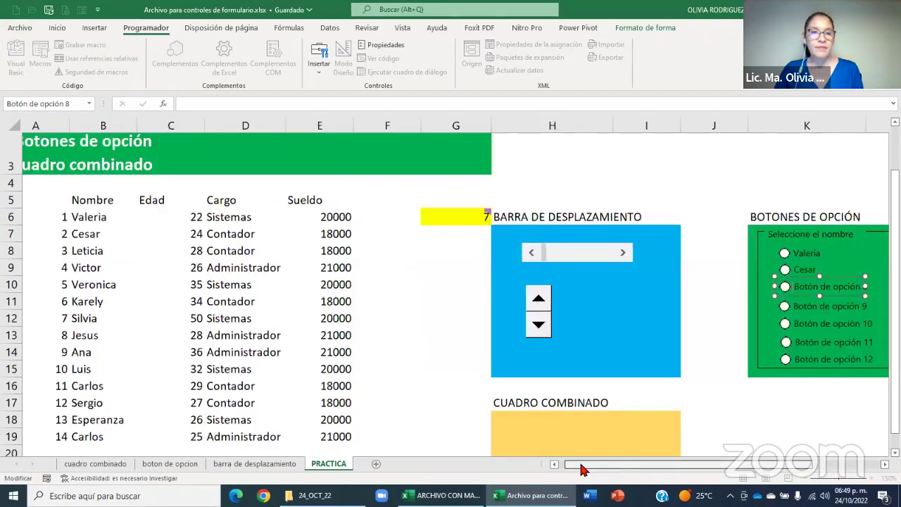
pyautogui.moveTo(582, 469); pyautogui.dragTo(646, 467)
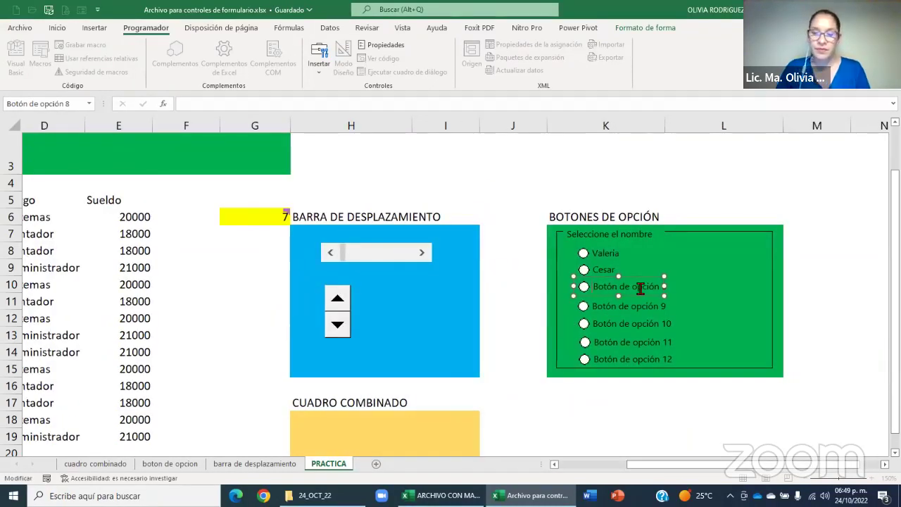
pyautogui.click(641, 288)
pyautogui.hotkey('ctrl', 'a')
pyautogui.press('Delete')
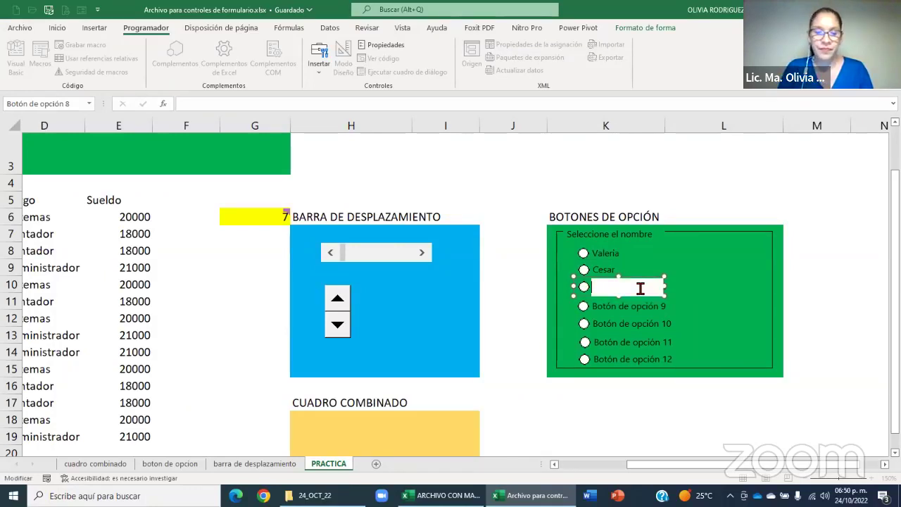
pyautogui.write('Le')
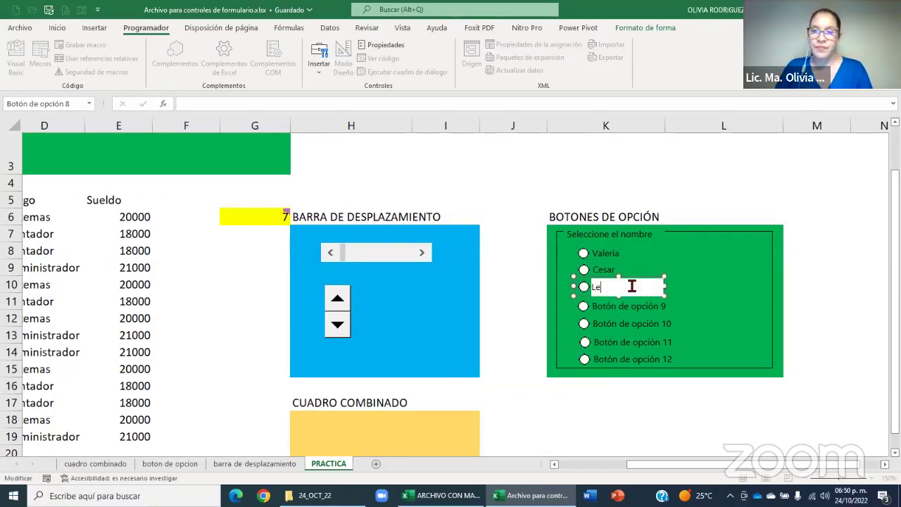
pyautogui.write('ticia')
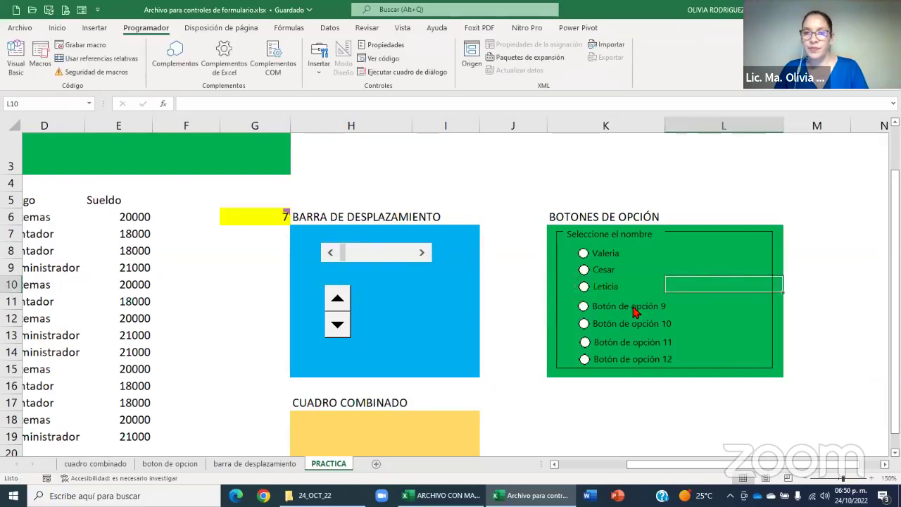
# Relabel option button 9 with the fourth employee's first name.
pyautogui.rightClick(634, 310)
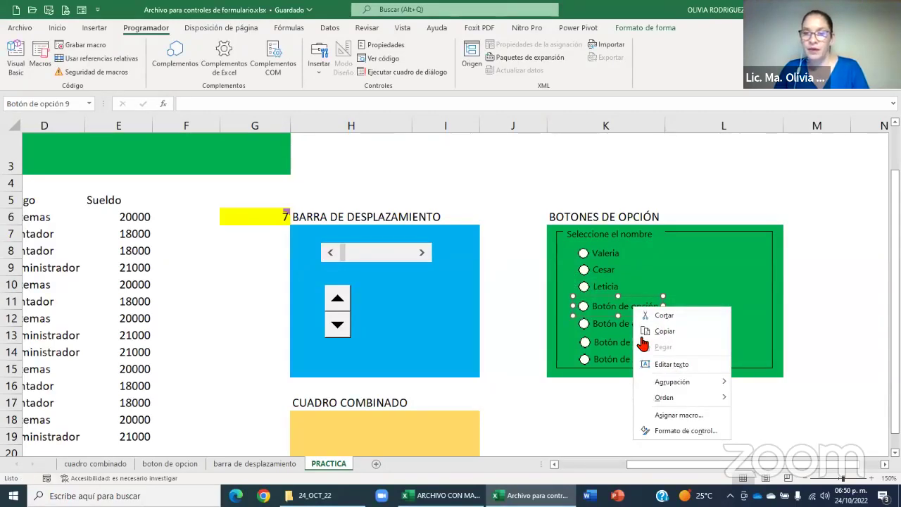
pyautogui.press('x')
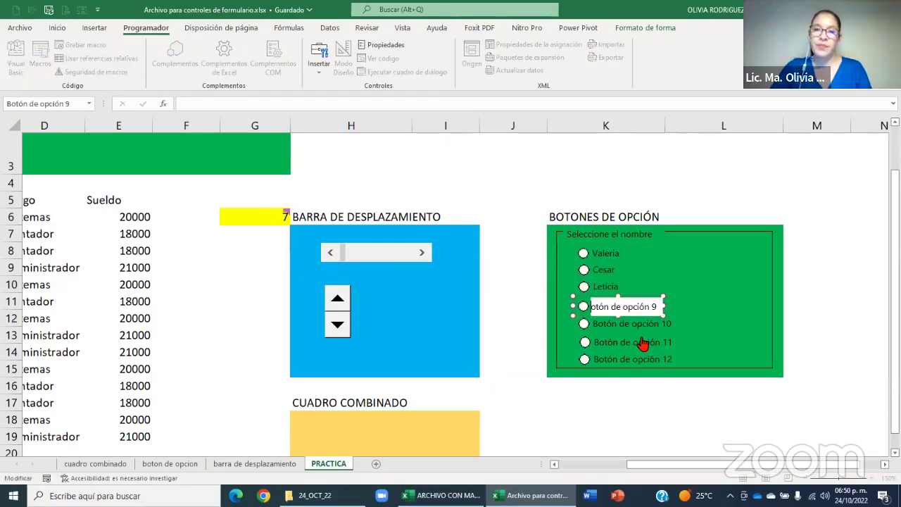
pyautogui.hotkey('ctrl', 'a')
pyautogui.press('BackSpace')
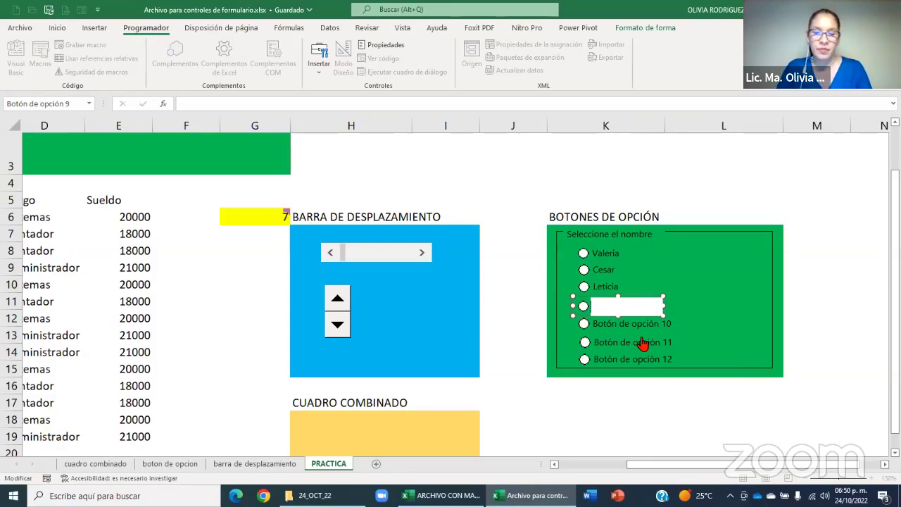
pyautogui.write('Victor')
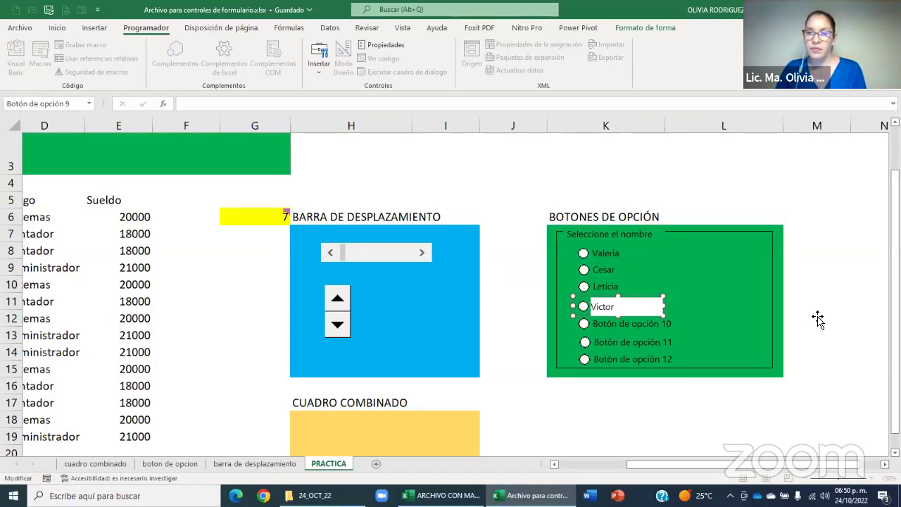
pyautogui.click(817, 318)
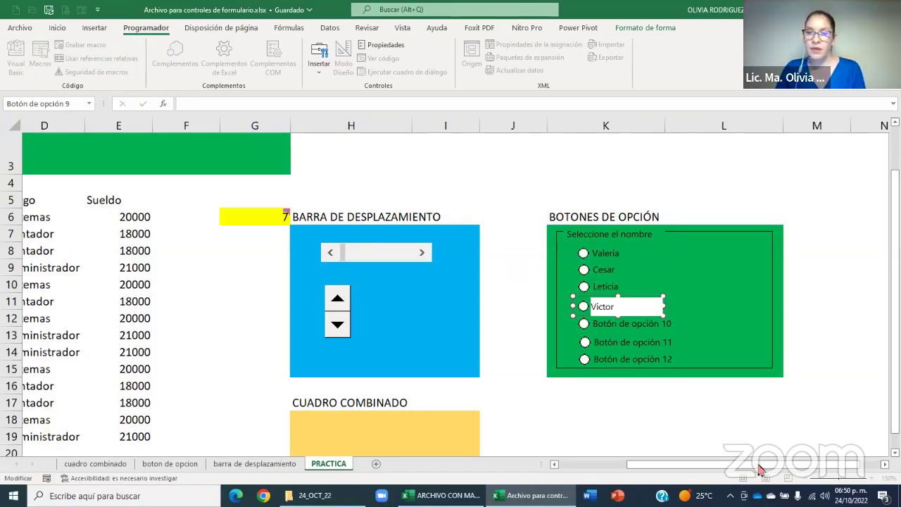
# Relabel the fifth option button as 'Veronica'.
pyautogui.click(630, 464)
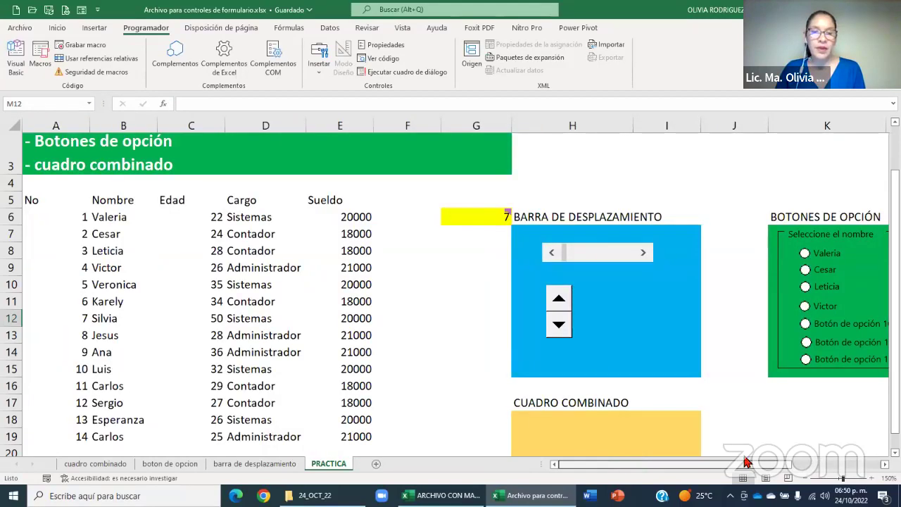
pyautogui.hscroll(4, 668, 380)
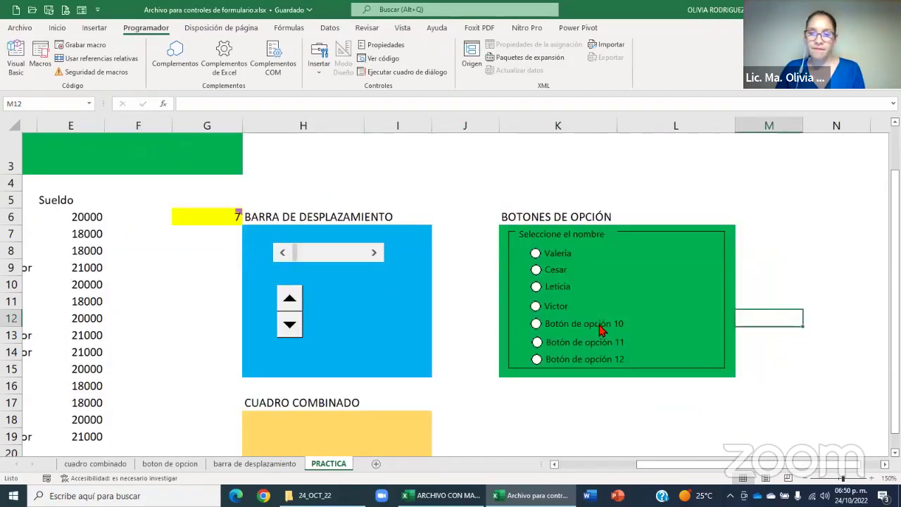
pyautogui.rightClick(600, 326)
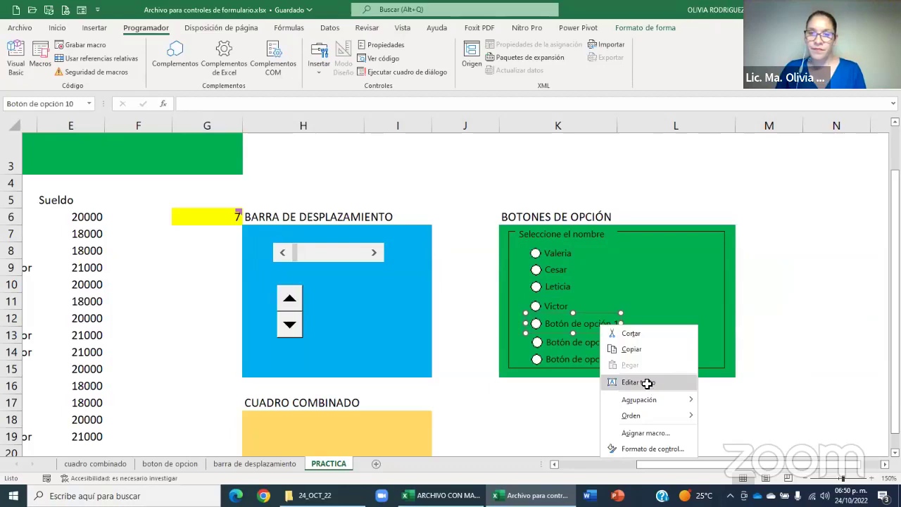
pyautogui.click(647, 384)
pyautogui.hotkey('ctrl', 'a')
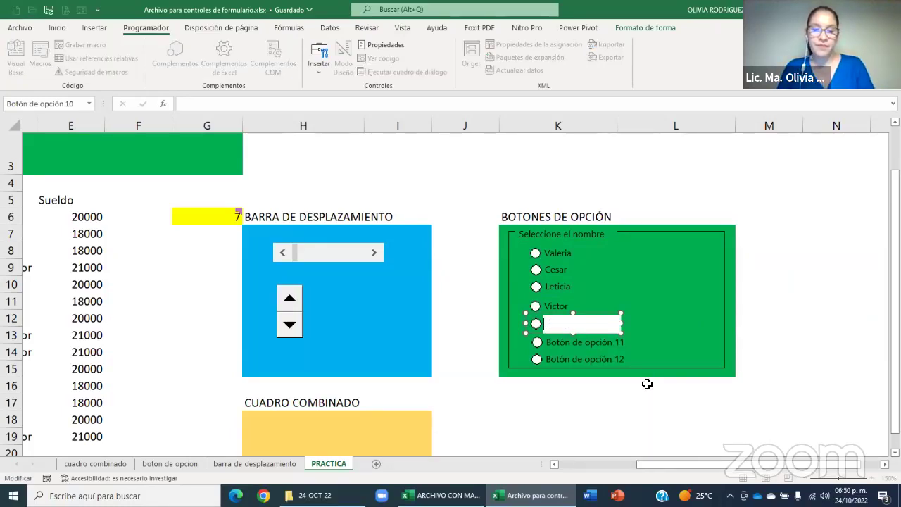
pyautogui.write('Veronica')
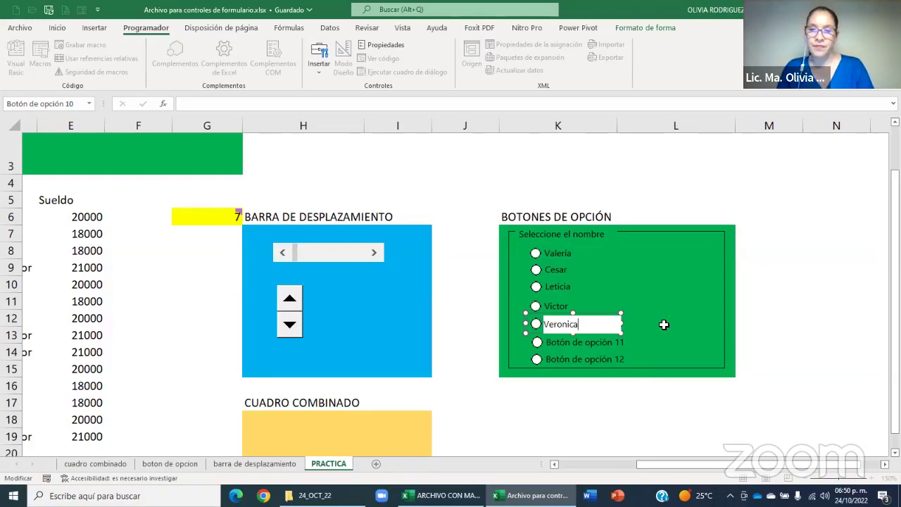
pyautogui.click(592, 343)
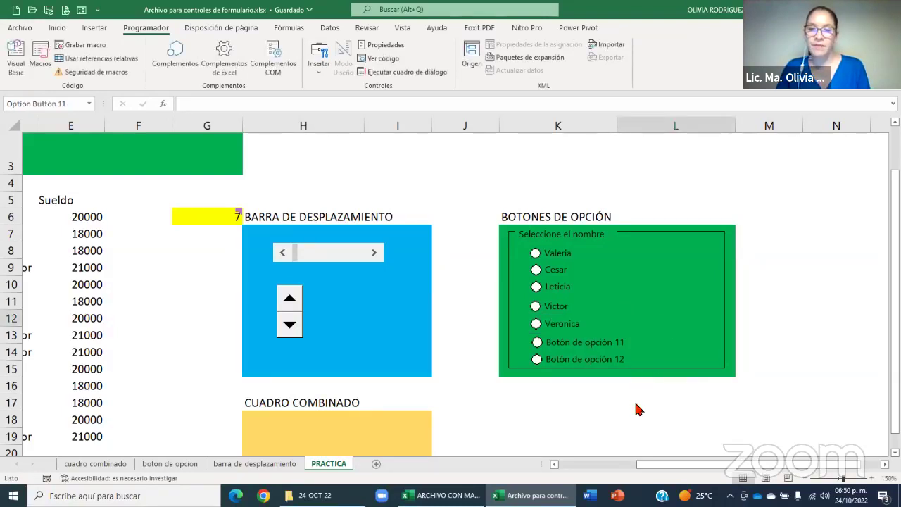
# Replace the sixth option button's label with 'Karely'.
pyautogui.rightClick(589, 344)
pyautogui.click(636, 400)
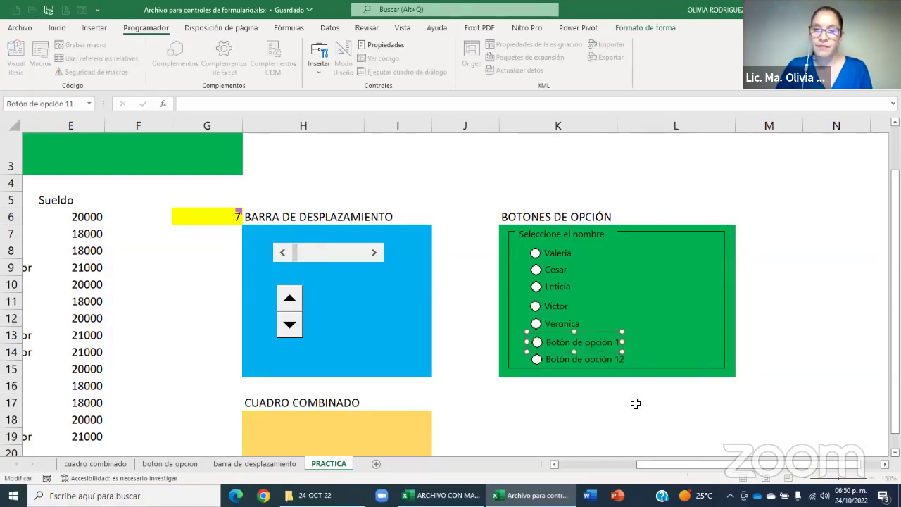
pyautogui.hotkey('ctrl', 'a')
pyautogui.press('BackSpace')
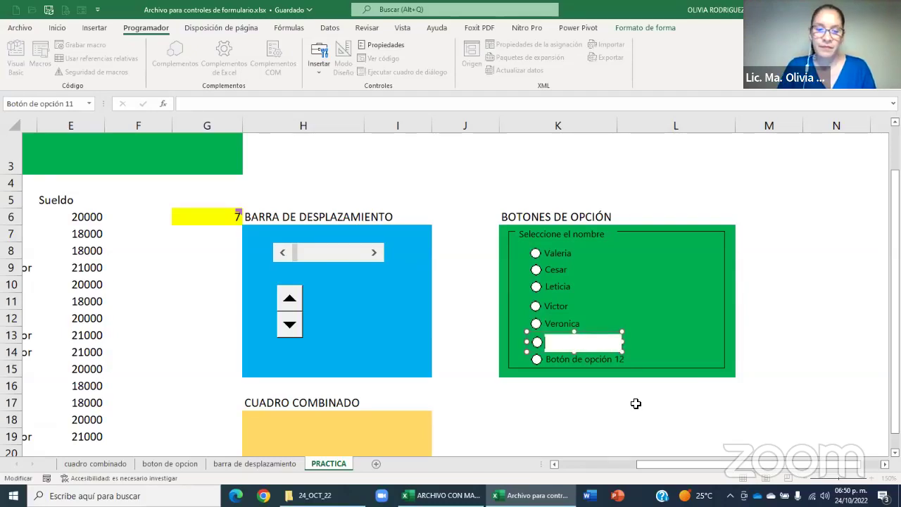
pyautogui.write('Karel')
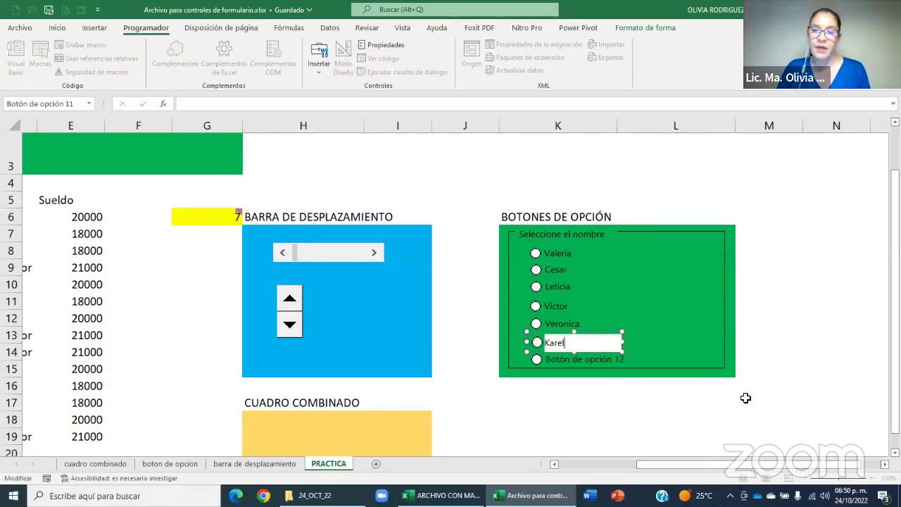
pyautogui.write('y')
pyautogui.press('Escape')
# Rename the last option button to 'Silvia' and exit text editing.
pyautogui.rightClick(591, 363)
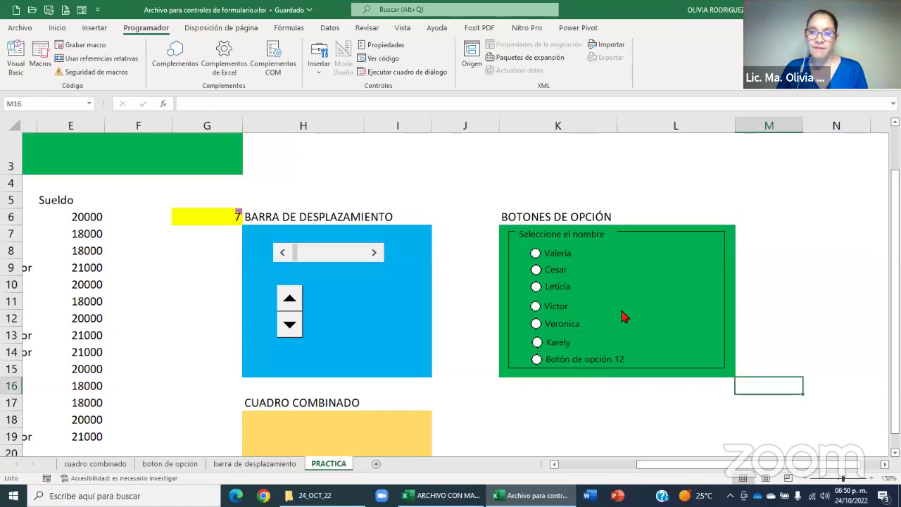
pyautogui.click(622, 288)
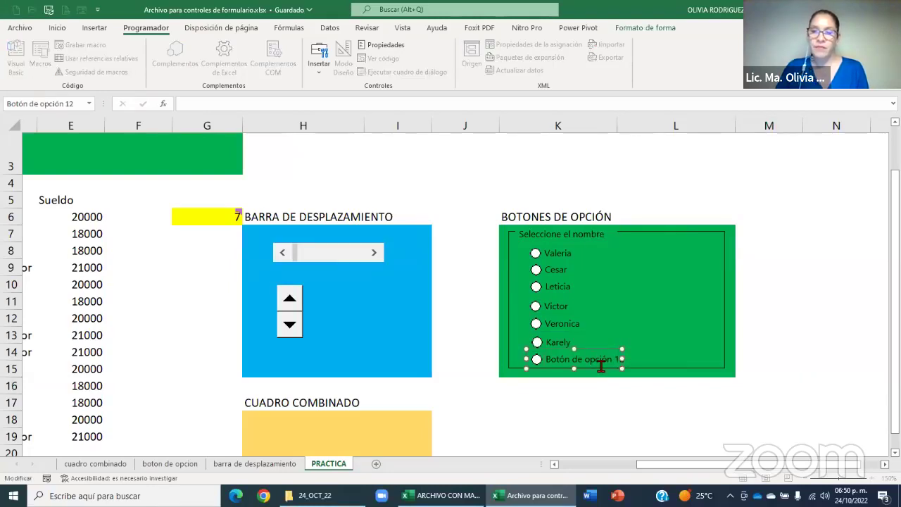
pyautogui.click(601, 366)
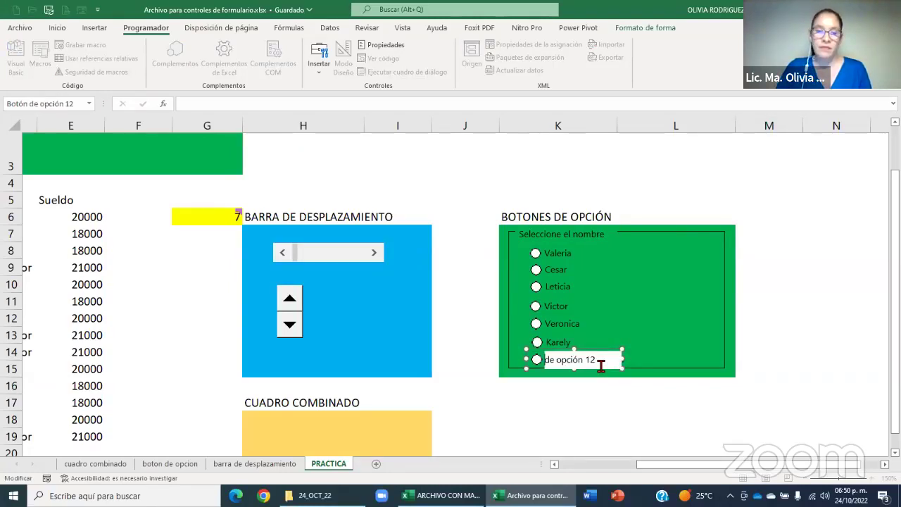
pyautogui.press('BackSpace')
pyautogui.write('S')
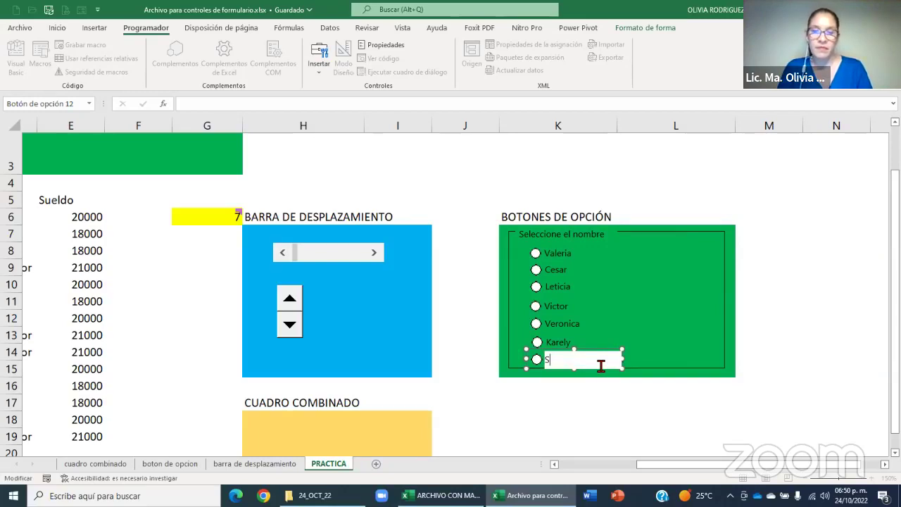
pyautogui.write('il')
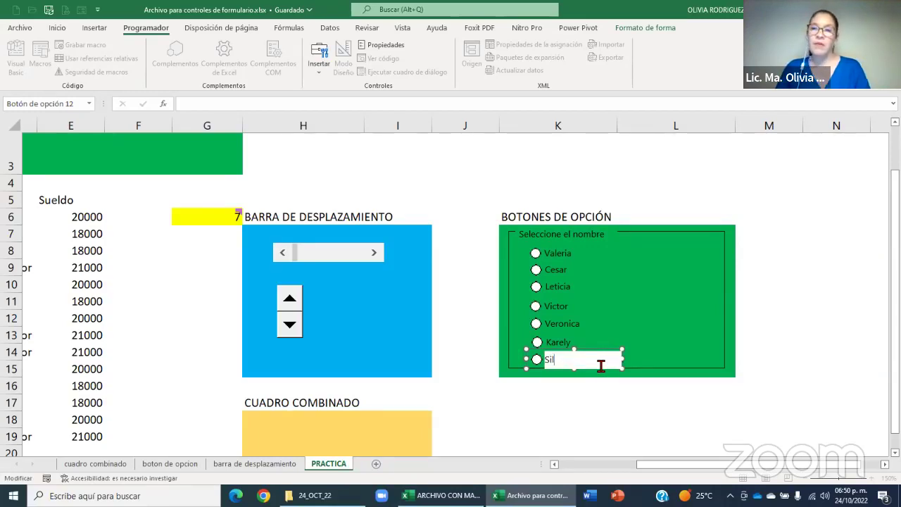
pyautogui.write('via')
pyautogui.click(836, 316)
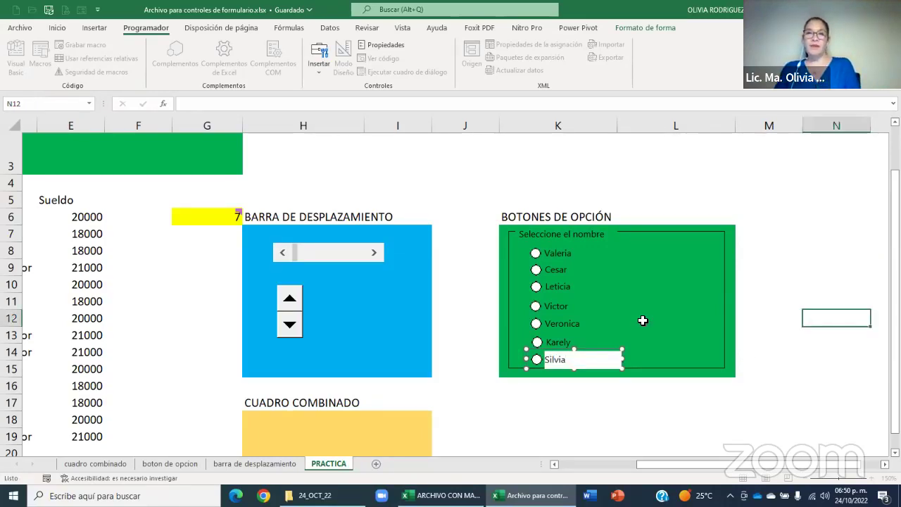
pyautogui.hscroll(2, 605, 310)
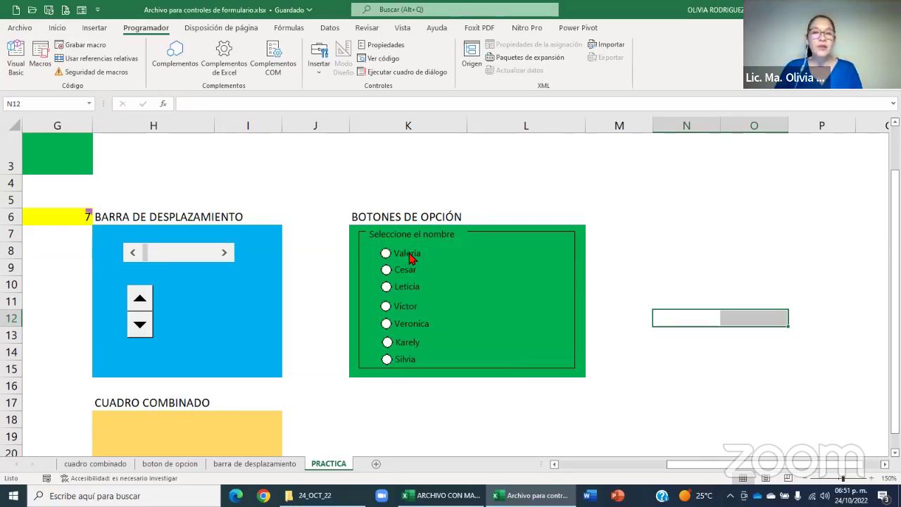
# In Valeria's Formato de control, enable Sombreado 3D and link the buttons to $G$6.
pyautogui.rightClick(411, 258)
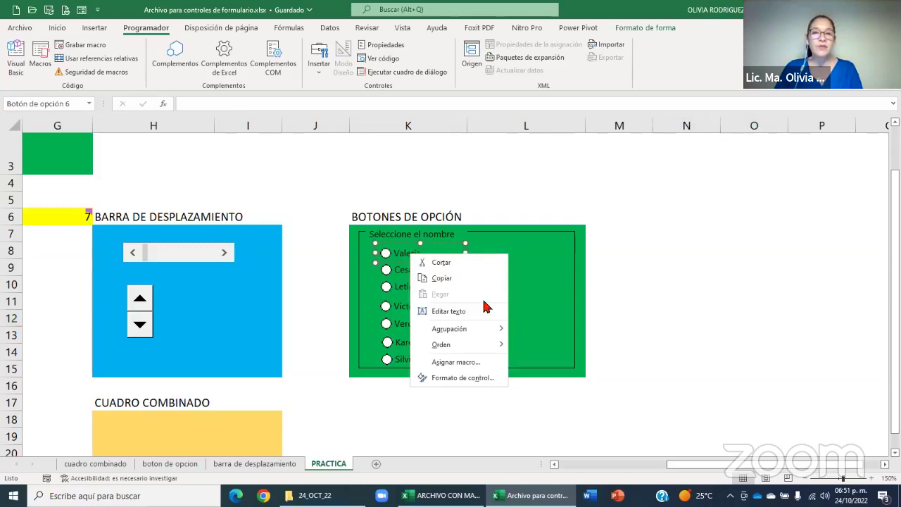
pyautogui.click(470, 378)
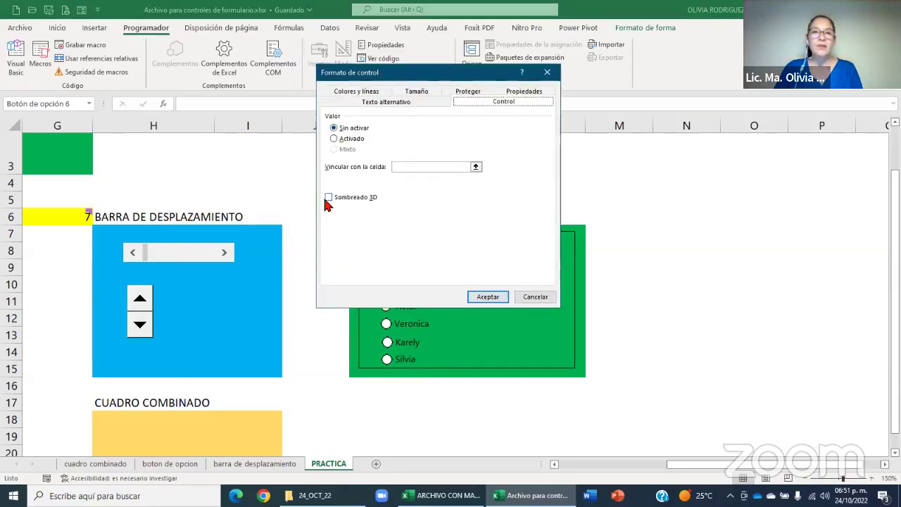
pyautogui.click(328, 197)
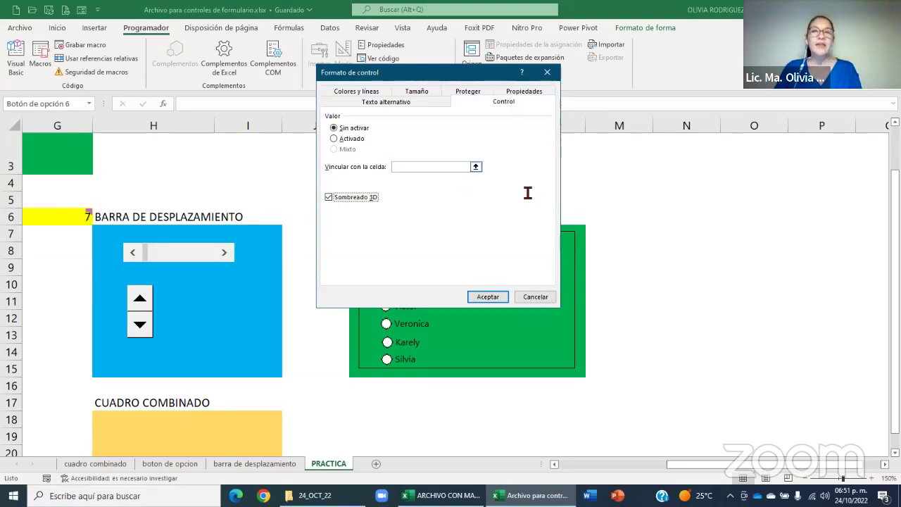
pyautogui.click(475, 168)
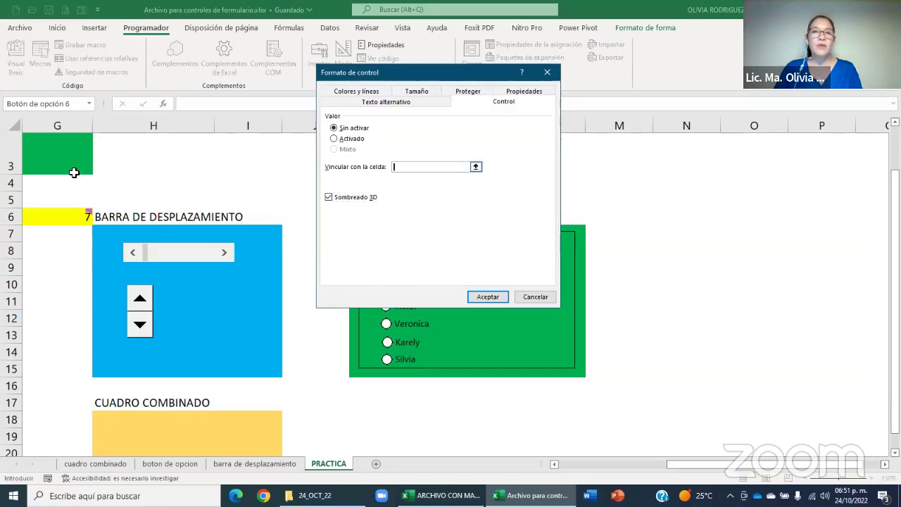
pyautogui.click(56, 218)
pyautogui.click(56, 217)
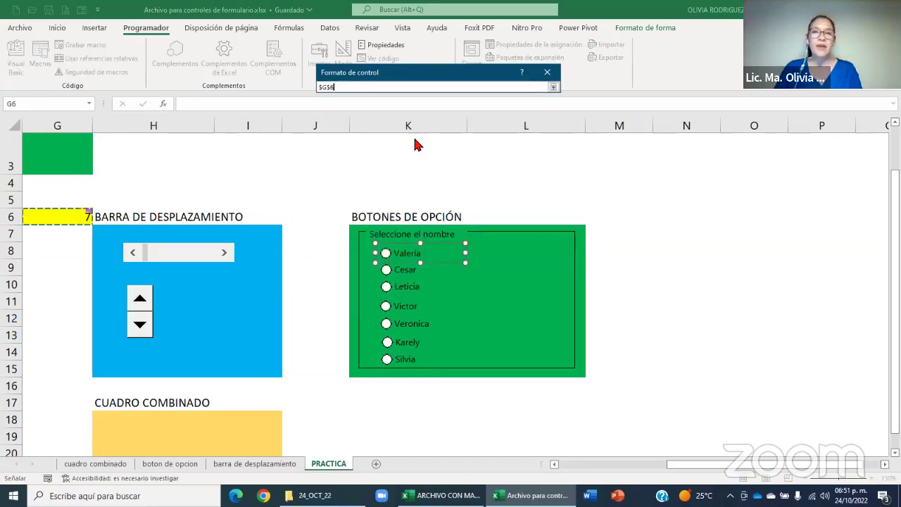
pyautogui.click(553, 88)
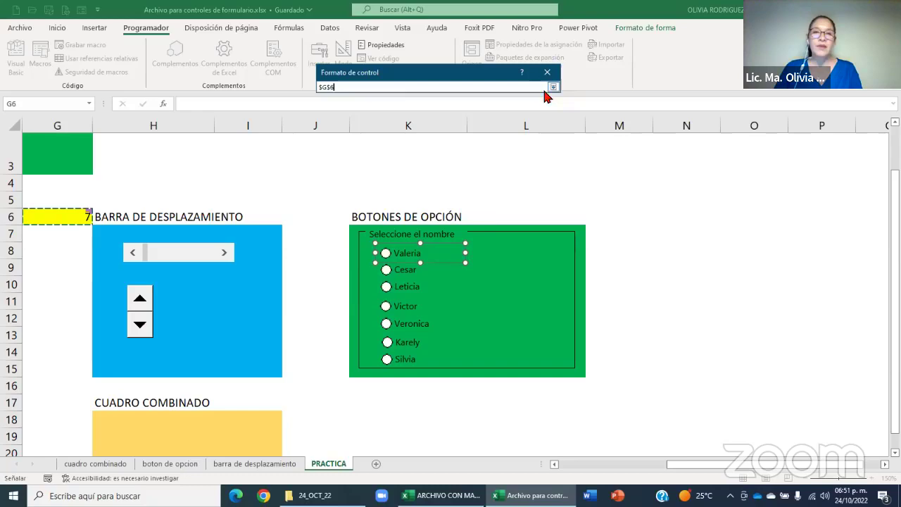
pyautogui.click(476, 297)
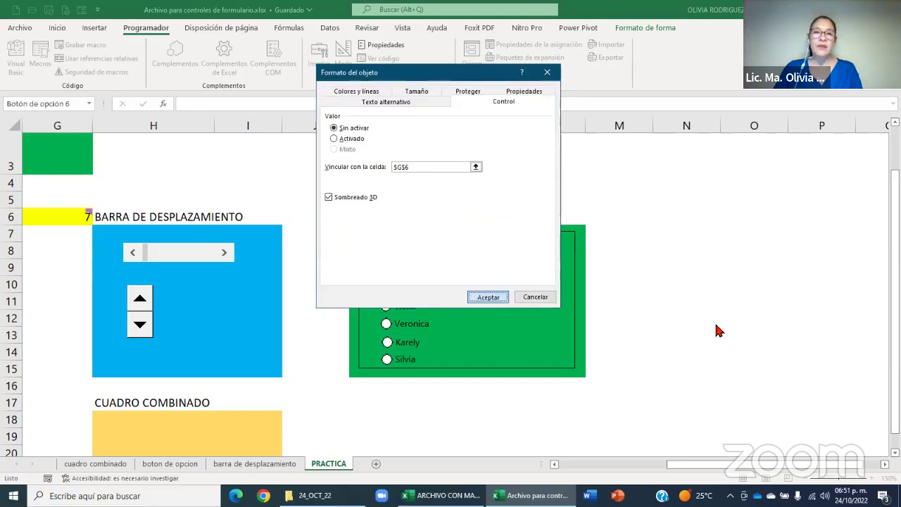
pyautogui.click(731, 336)
pyautogui.moveTo(669, 466)
pyautogui.mouseDown()
pyautogui.moveTo(688, 468)
pyautogui.moveTo(588, 466)
pyautogui.mouseUp()
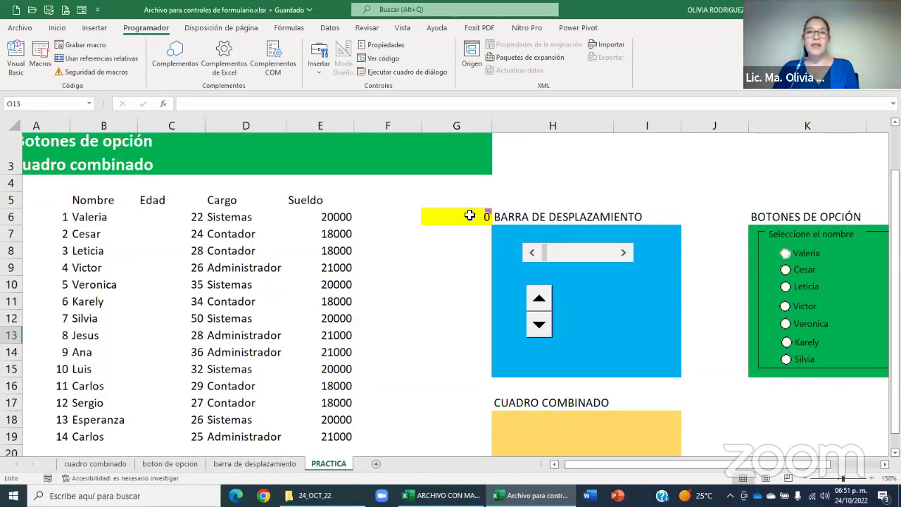
# Choose Valeria, Leticia, Veronica and Karely in turn, checking G6 shows 1, 3, 5 and 6.
pyautogui.moveTo(470, 215)
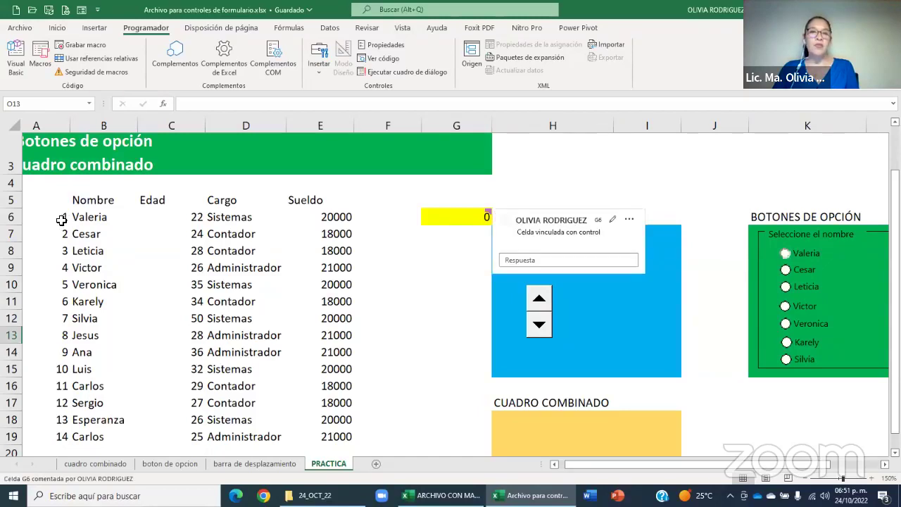
pyautogui.click(786, 253)
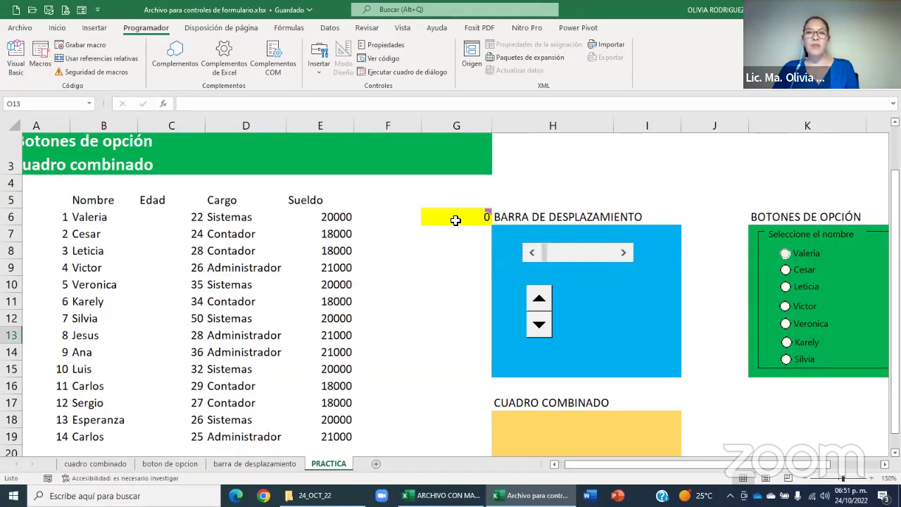
pyautogui.moveTo(455, 219)
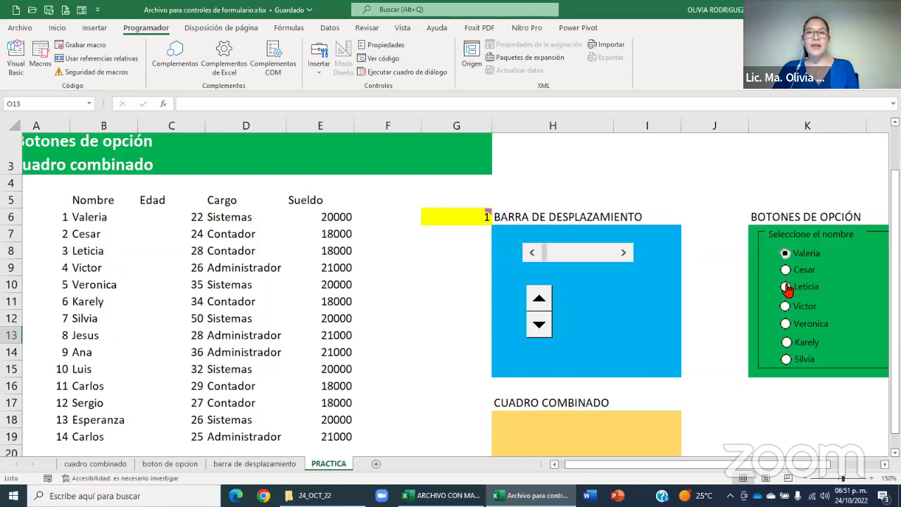
pyautogui.click(787, 289)
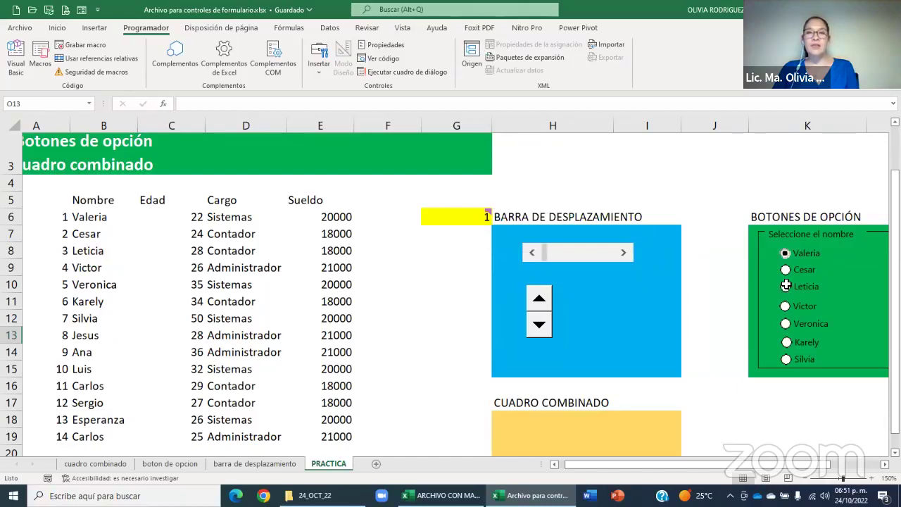
pyautogui.click(787, 325)
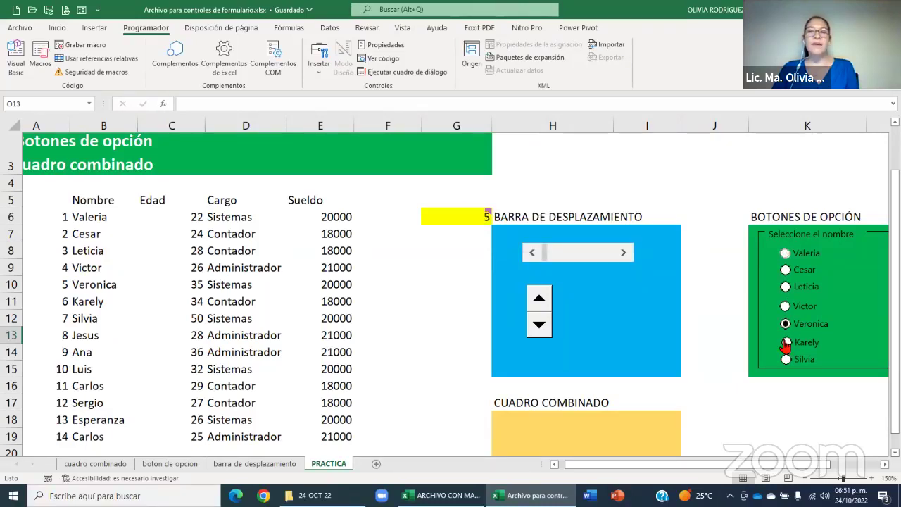
pyautogui.click(785, 343)
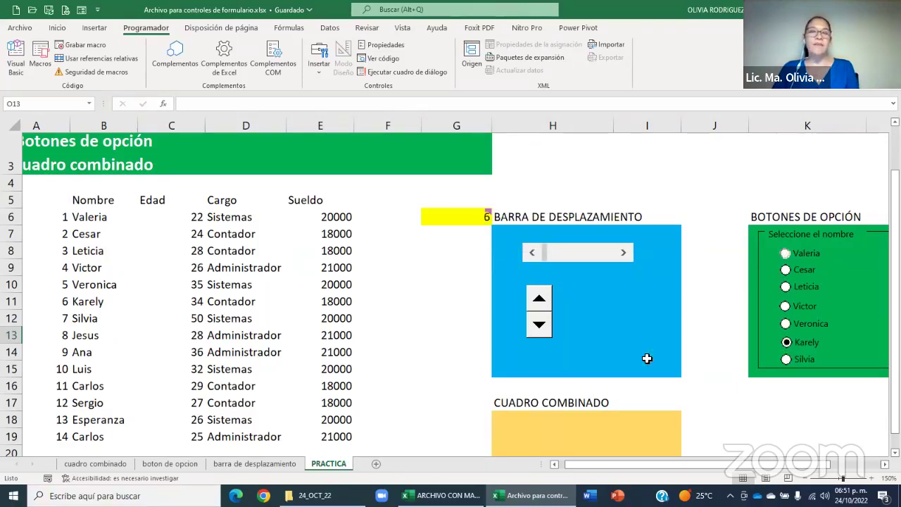
pyautogui.click(192, 284)
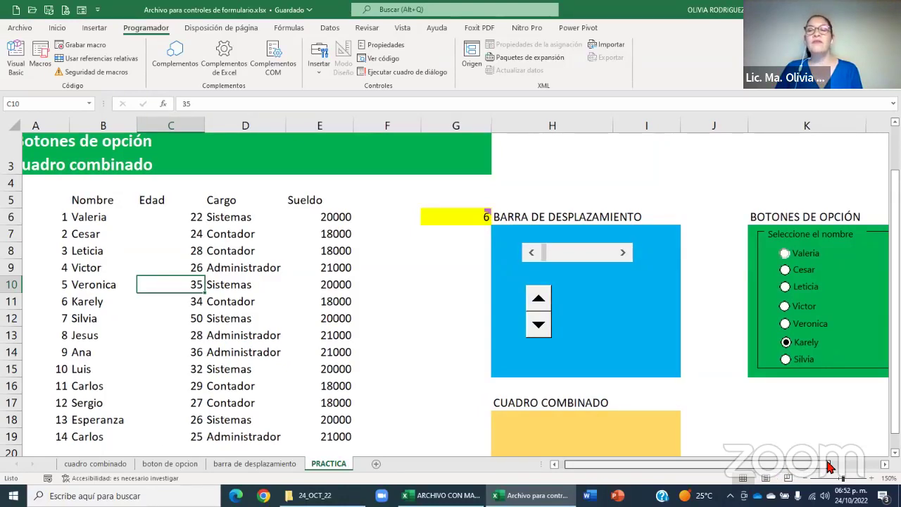
pyautogui.moveTo(829, 465); pyautogui.dragTo(878, 466)
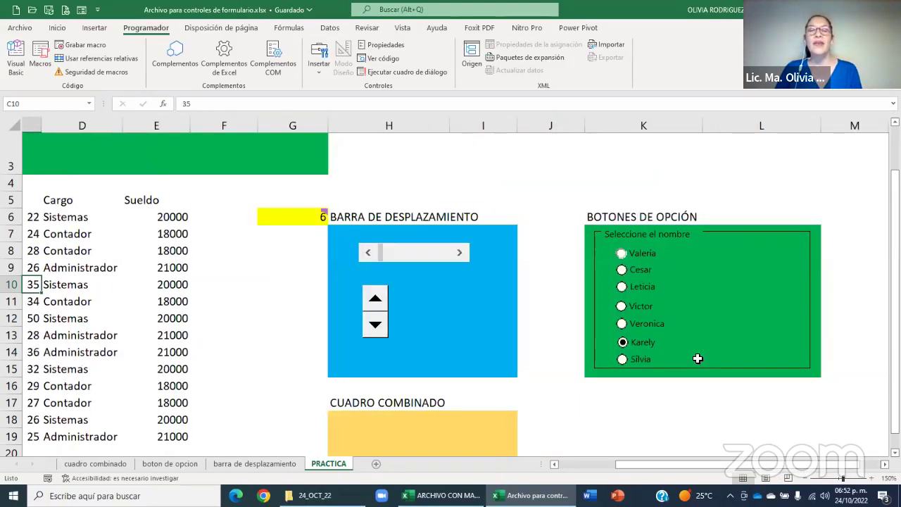
pyautogui.click(710, 287)
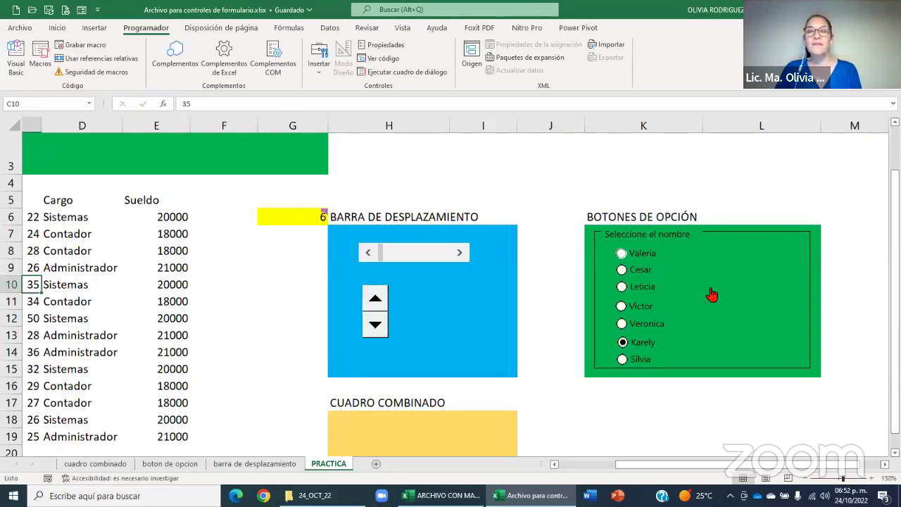
pyautogui.rightClick(633, 354)
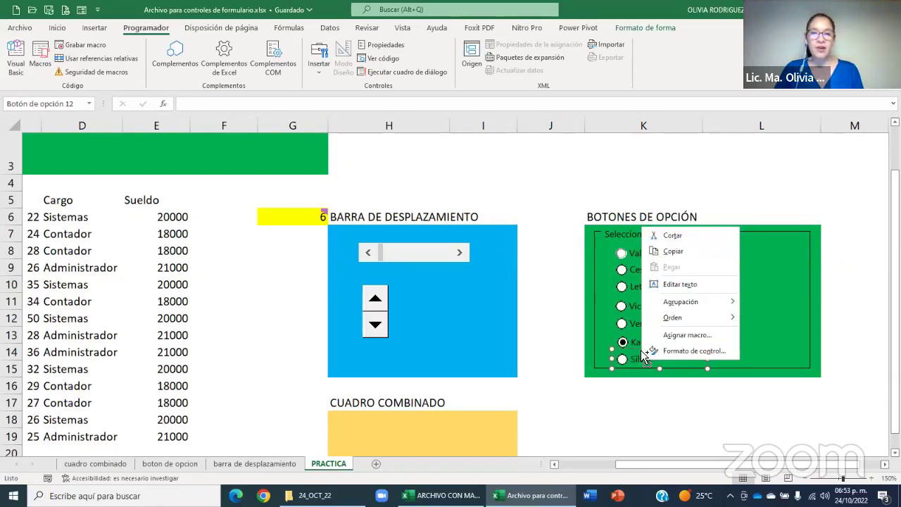
pyautogui.click(640, 354)
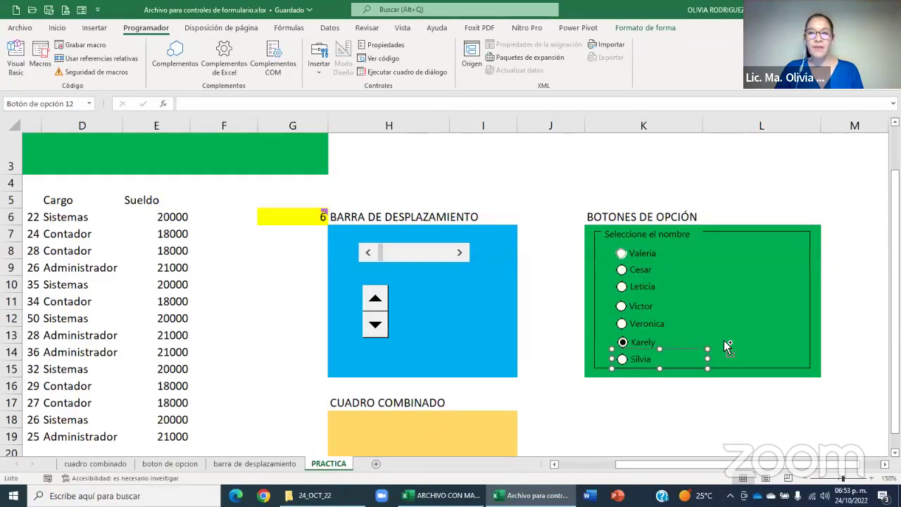
pyautogui.moveTo(727, 345); pyautogui.dragTo(739, 418)
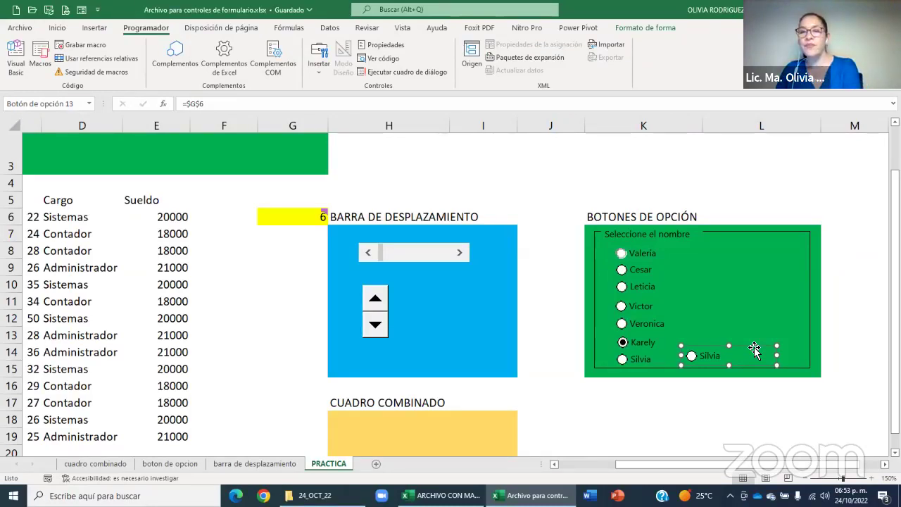
pyautogui.press('Delete')
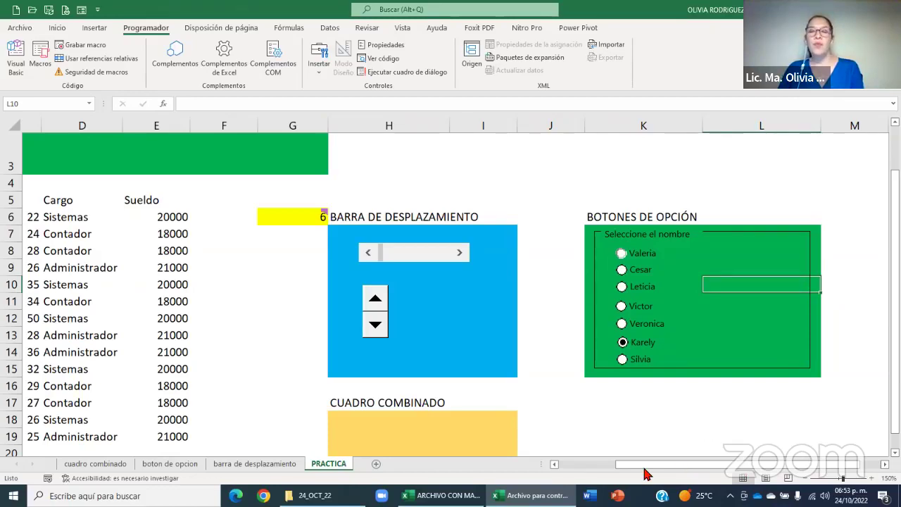
# Select the employee rows A6:E19 and return to the Inicio ribbon.
pyautogui.hscroll(-3, 643, 468)
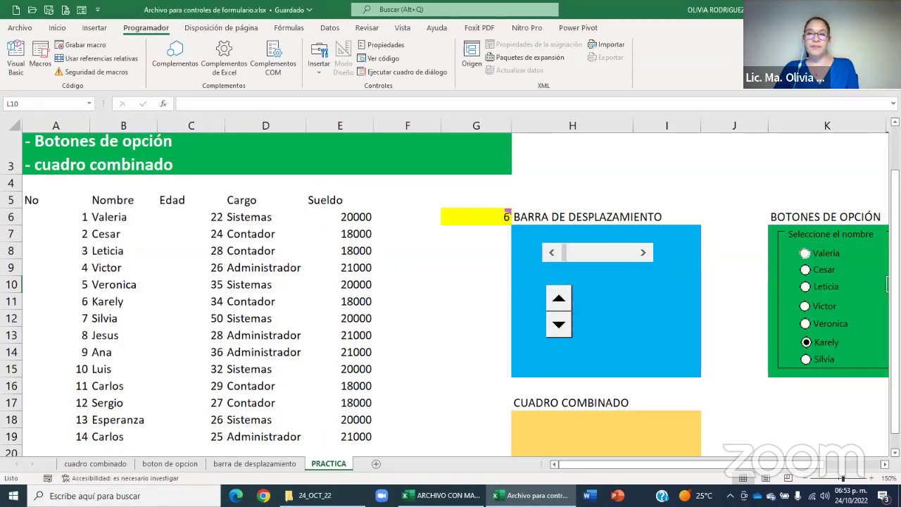
pyautogui.scroll(-1, 450, 294)
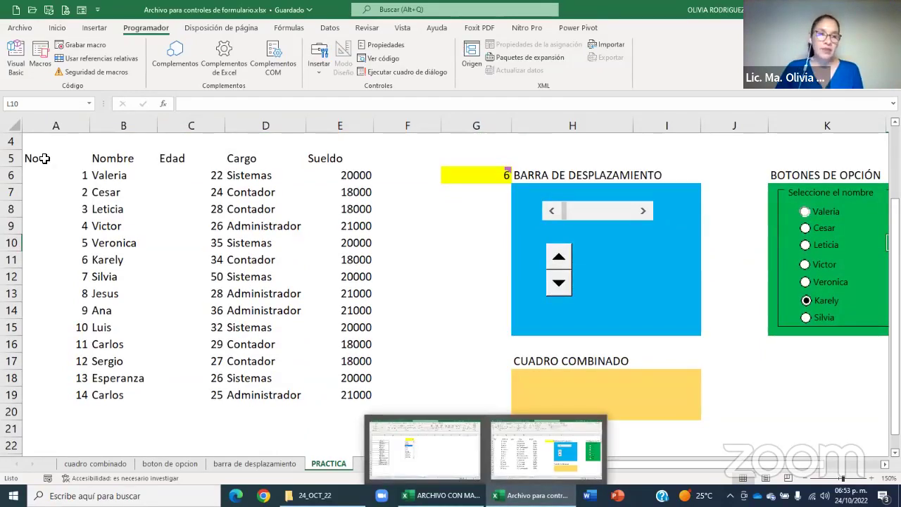
pyautogui.moveTo(35, 158); pyautogui.dragTo(351, 389)
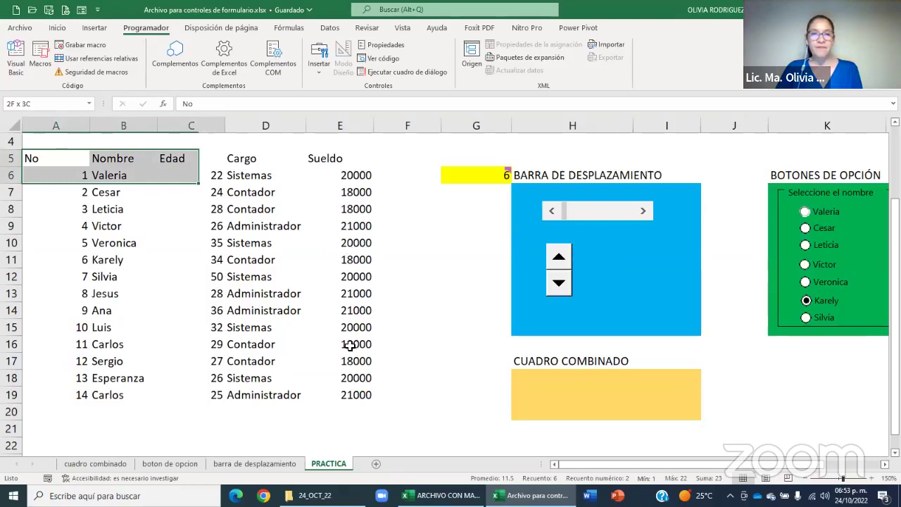
pyautogui.click(412, 316)
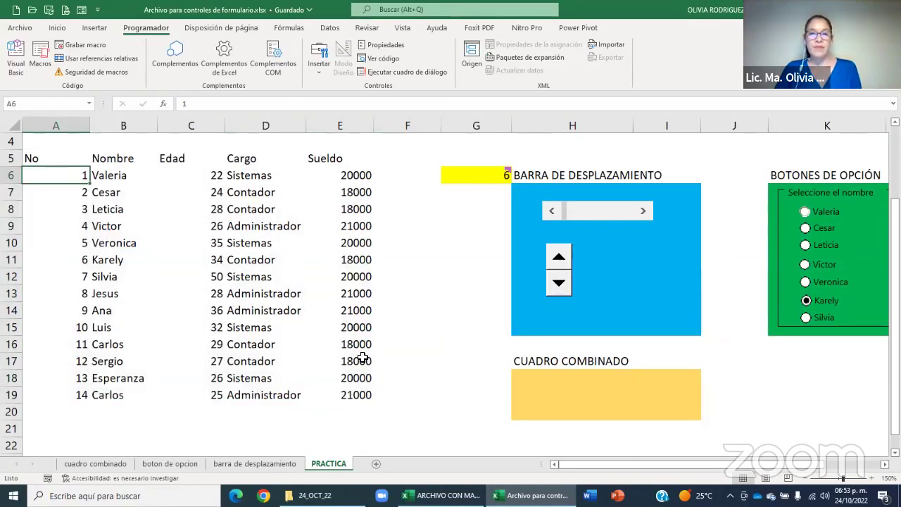
pyautogui.moveTo(56, 176); pyautogui.dragTo(355, 311)
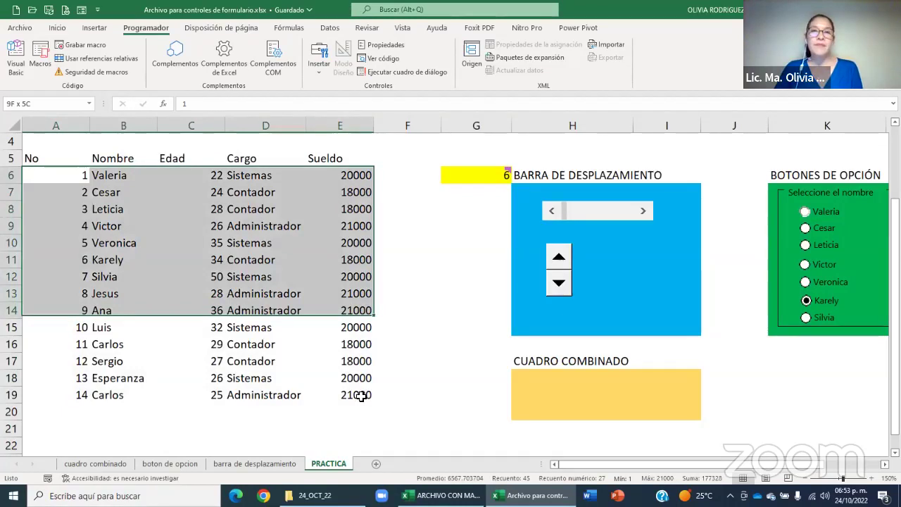
pyautogui.moveTo(360, 396); pyautogui.dragTo(362, 395)
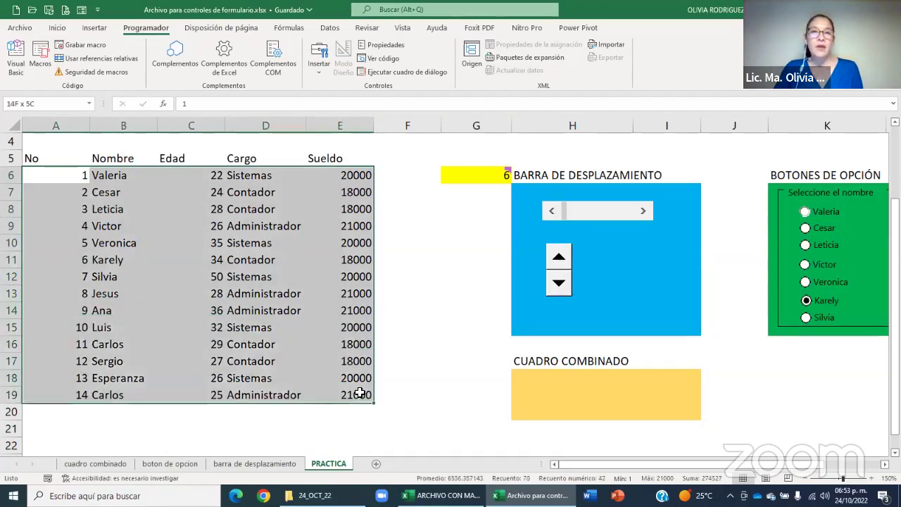
pyautogui.click(58, 28)
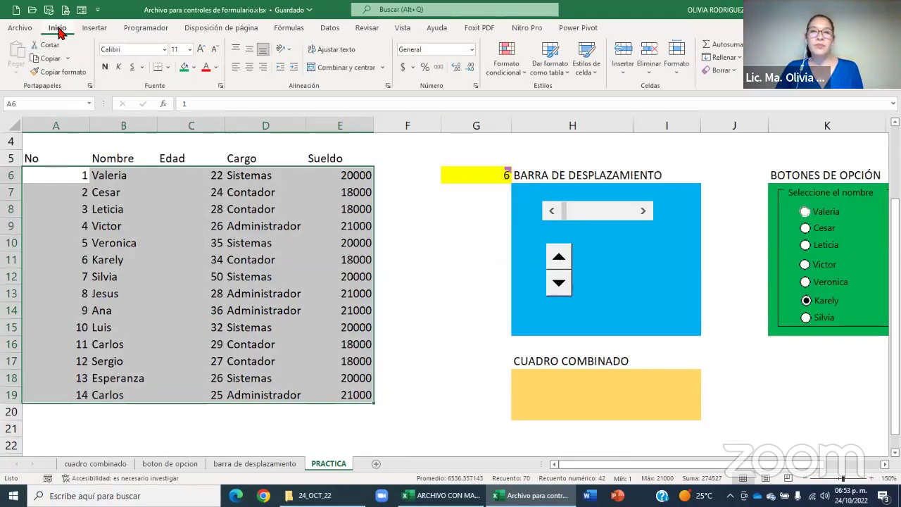
# Start a Nueva regla from Formato condicional for the selected A6:E19 range.
pyautogui.click(496, 79)
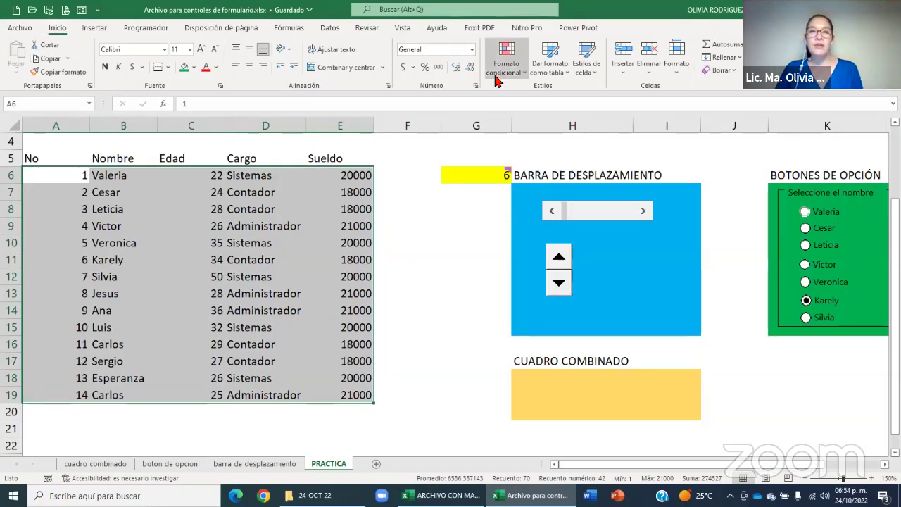
pyautogui.click(480, 182)
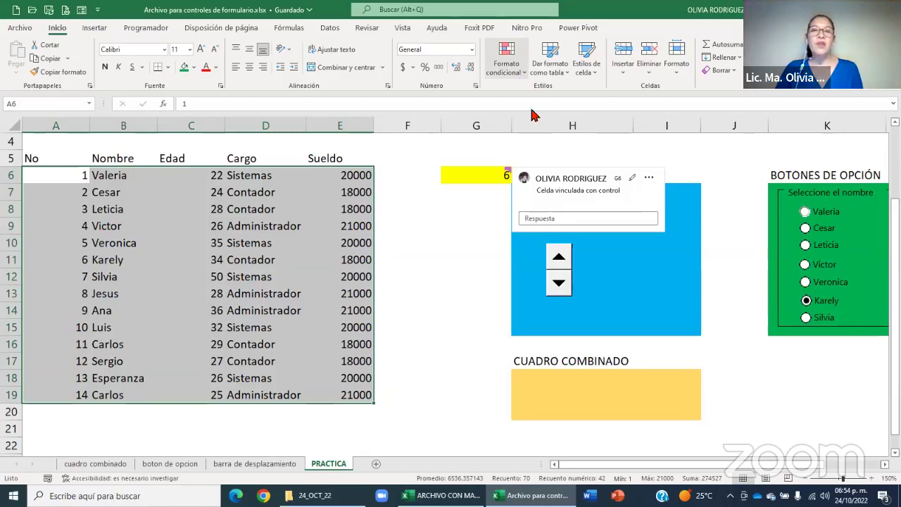
pyautogui.click(524, 70)
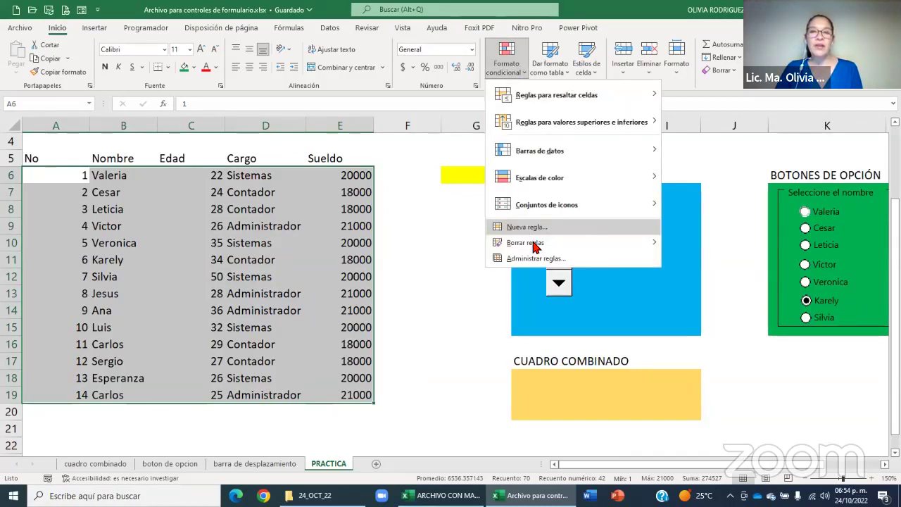
pyautogui.moveTo(533, 241)
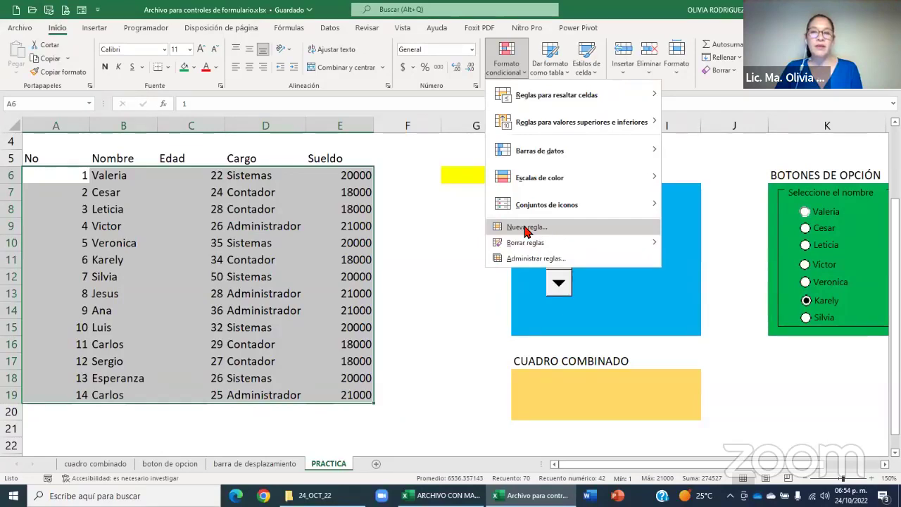
pyautogui.click(527, 228)
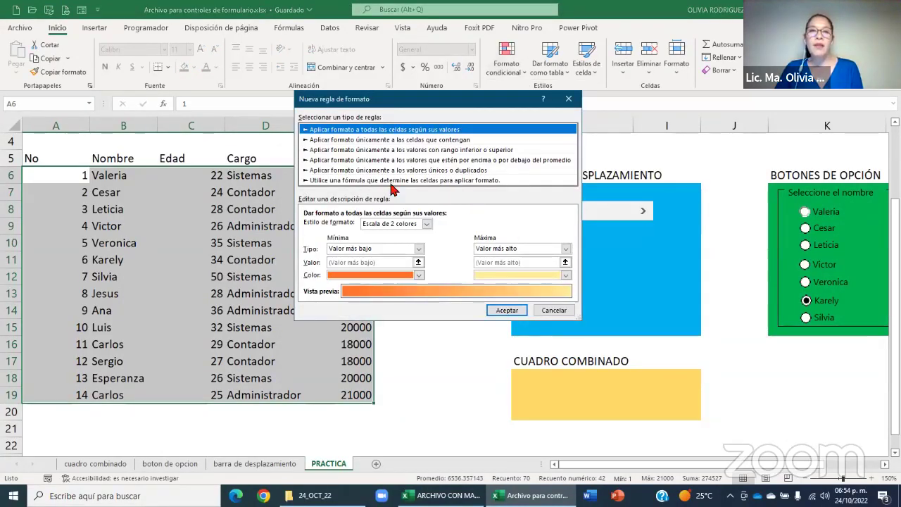
# Choose the formula rule type, enter =$A$6=$G$6, and open its Formato settings.
pyautogui.click(334, 182)
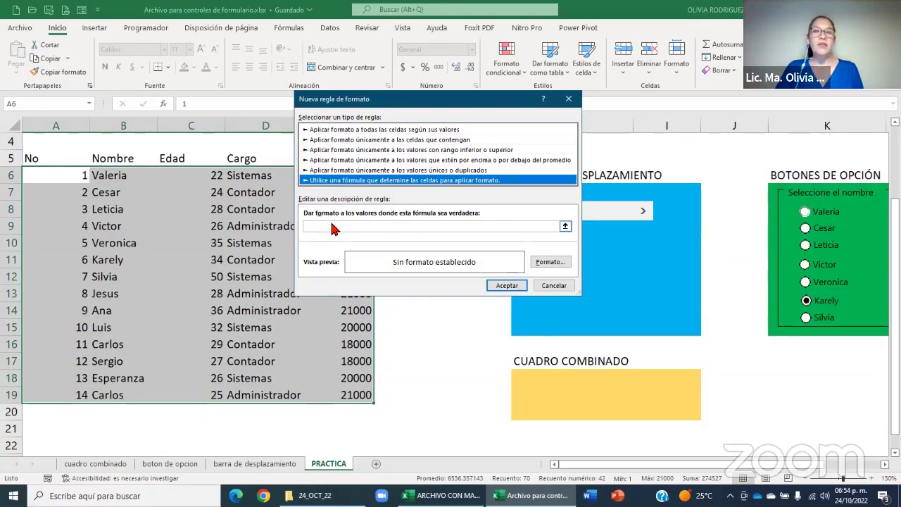
pyautogui.click(333, 226)
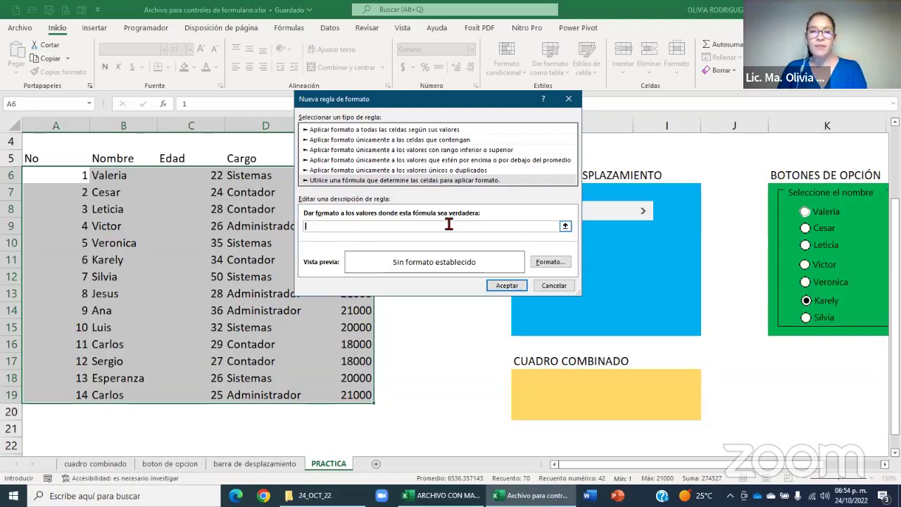
pyautogui.write('=')
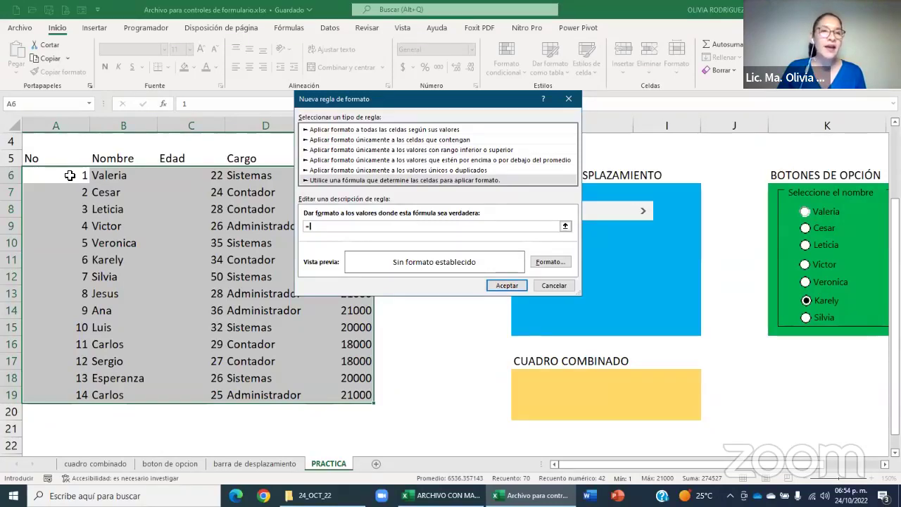
pyautogui.click(70, 175)
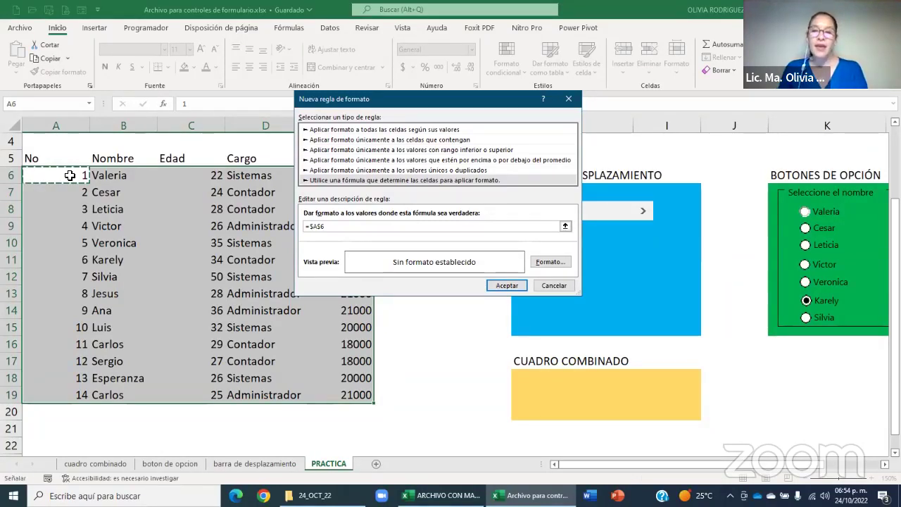
pyautogui.write('=')
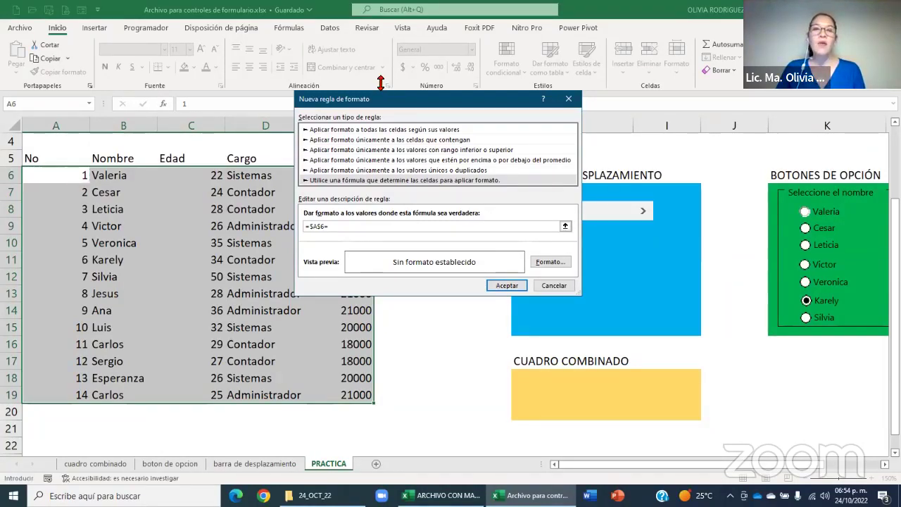
pyautogui.click(474, 175)
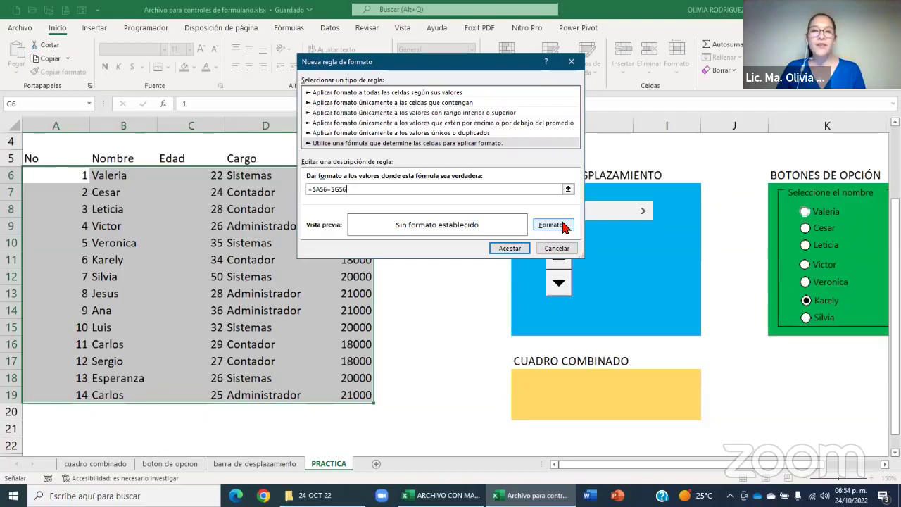
pyautogui.click(563, 225)
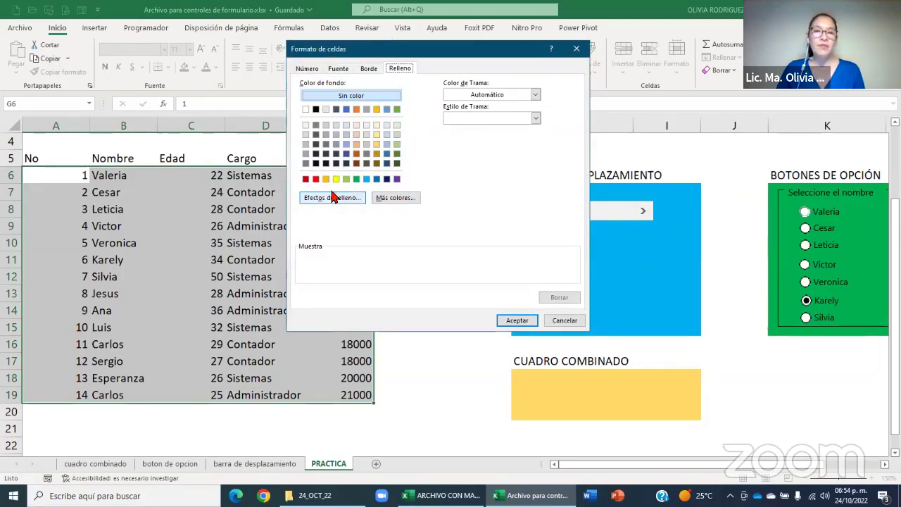
# Fill matches with a horizontal two-colour gradient ending in cyan (#17CCDF), then save the rule.
pyautogui.click(333, 197)
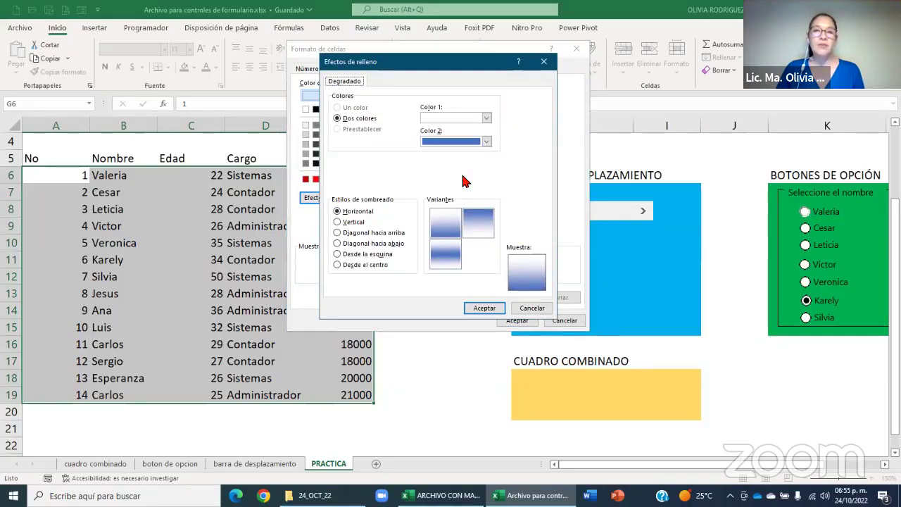
pyautogui.click(486, 142)
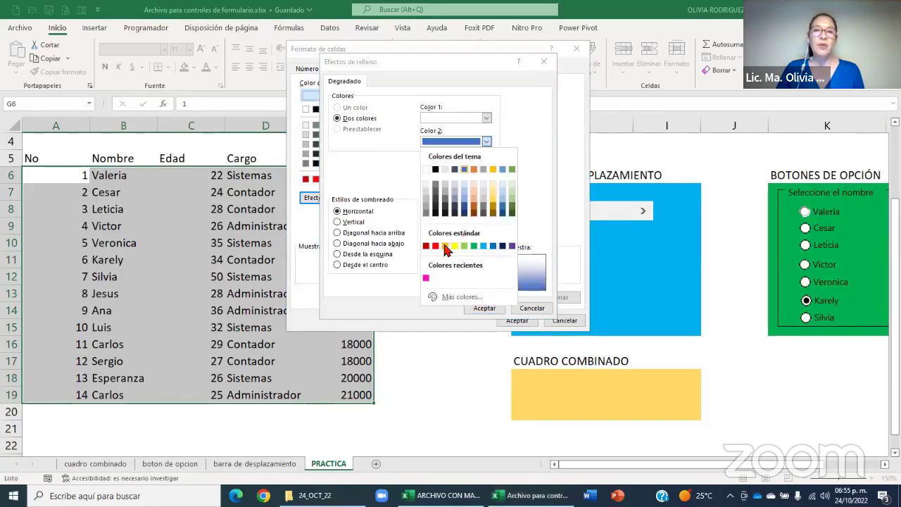
pyautogui.click(503, 246)
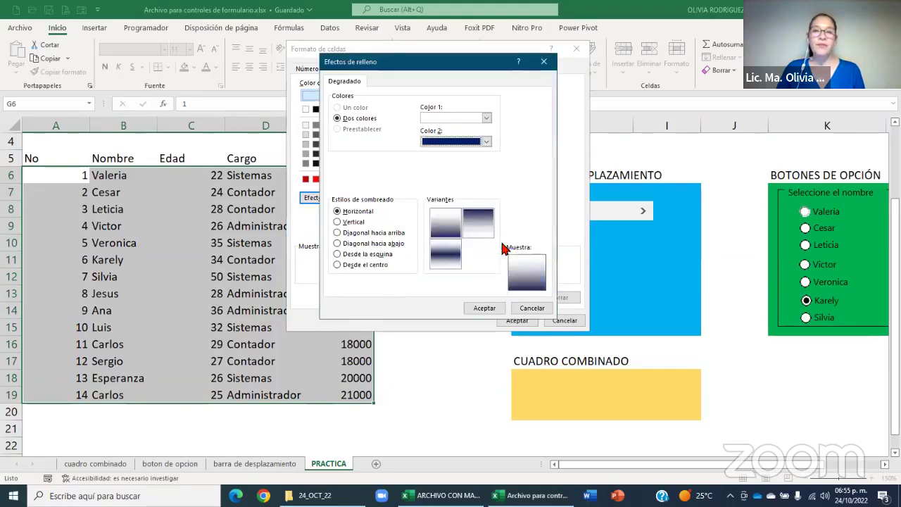
pyautogui.click(485, 142)
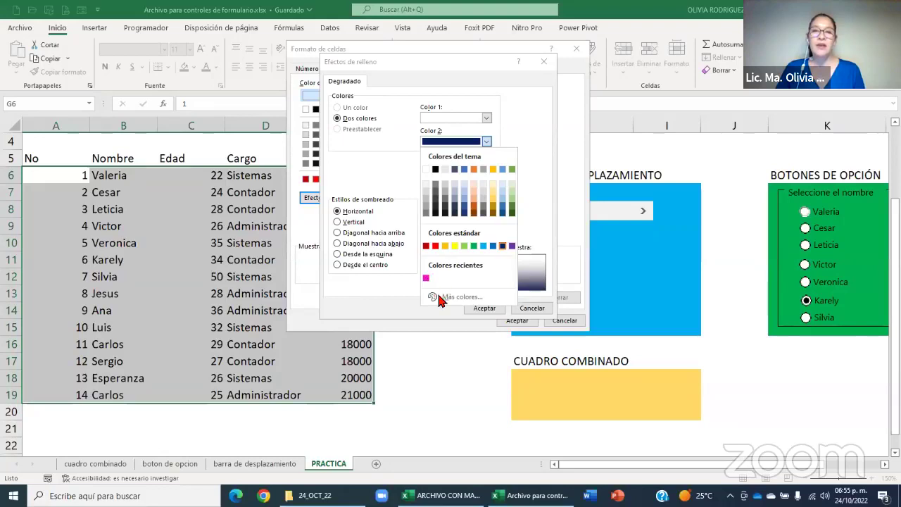
pyautogui.click(438, 298)
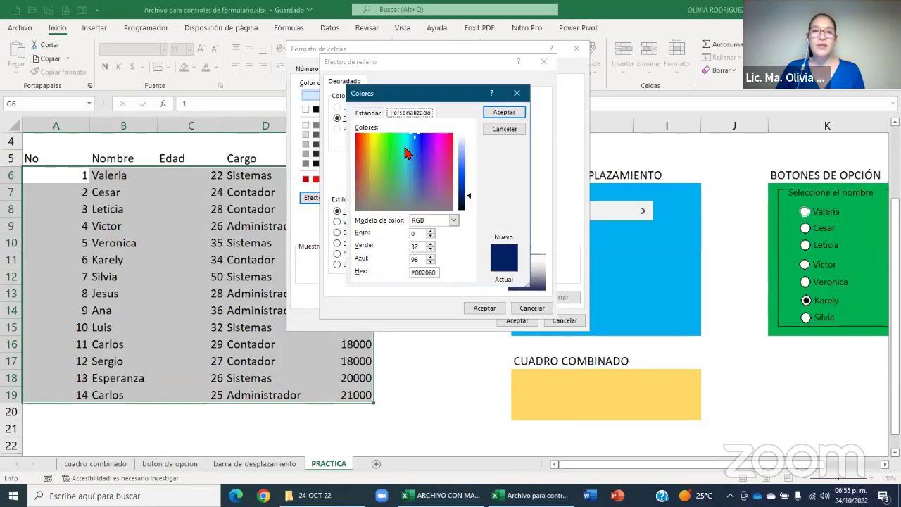
pyautogui.click(405, 148)
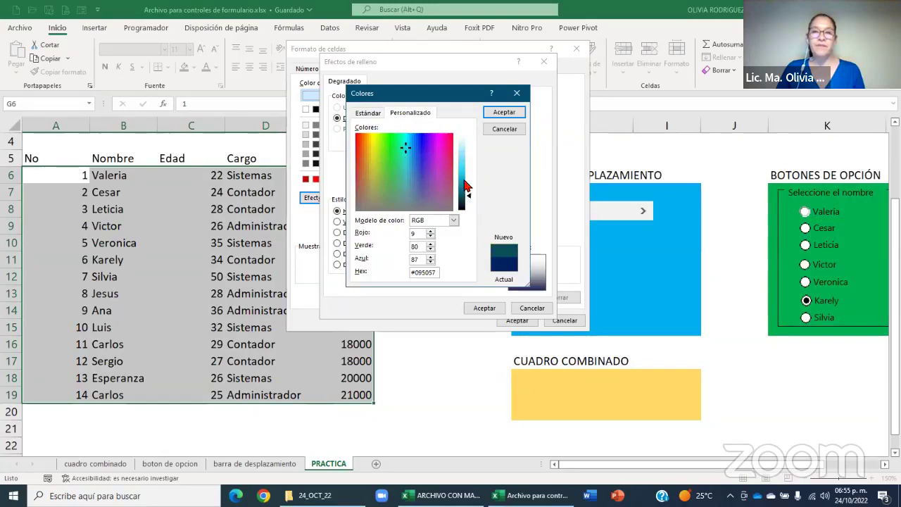
pyautogui.moveTo(464, 181); pyautogui.dragTo(466, 173)
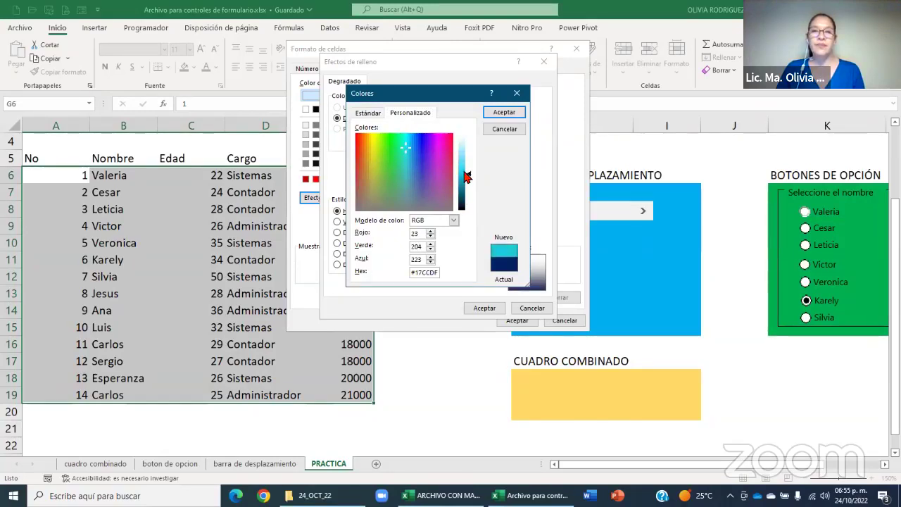
pyautogui.click(519, 118)
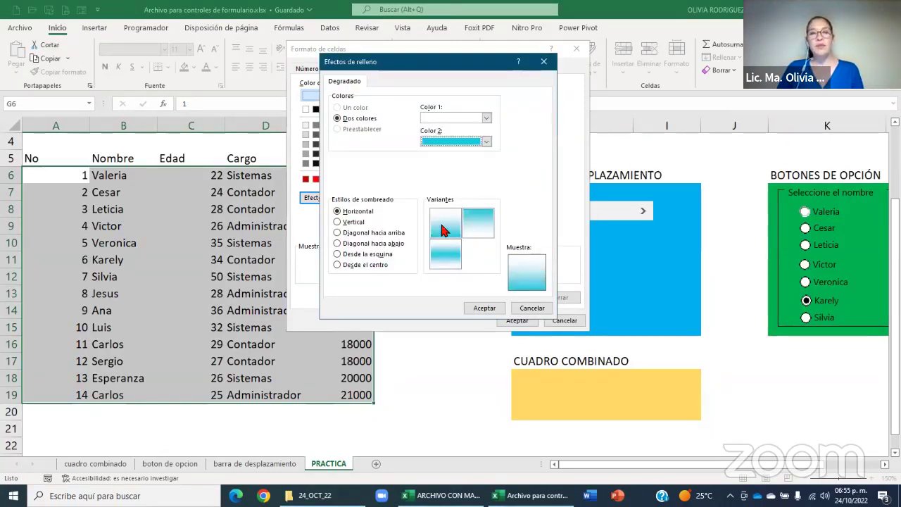
pyautogui.click(485, 310)
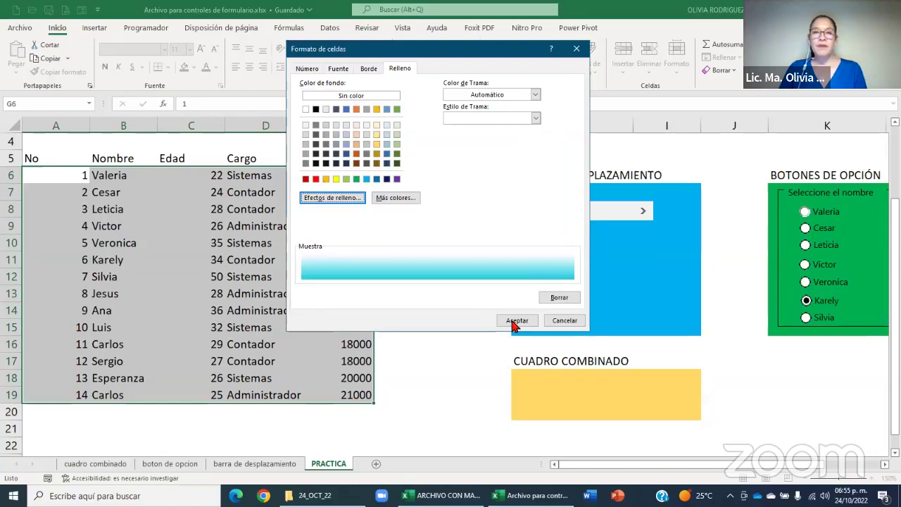
pyautogui.click(513, 321)
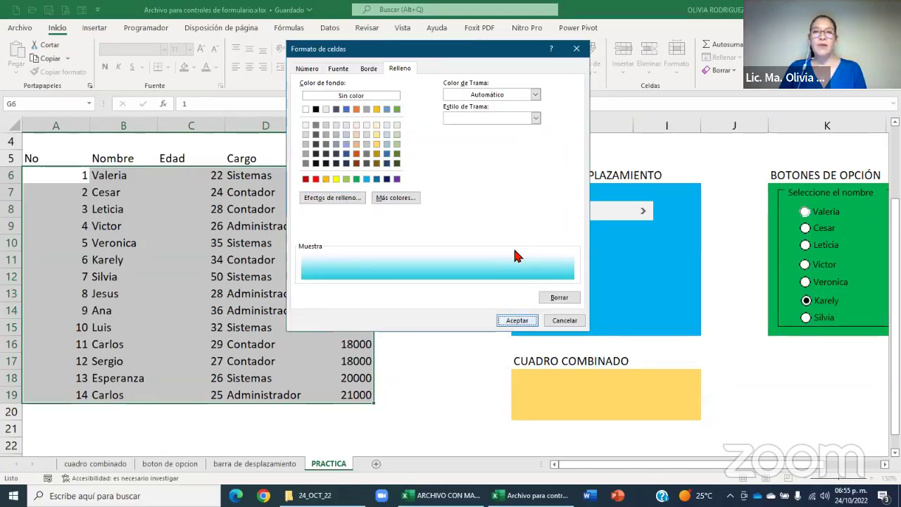
pyautogui.click(513, 247)
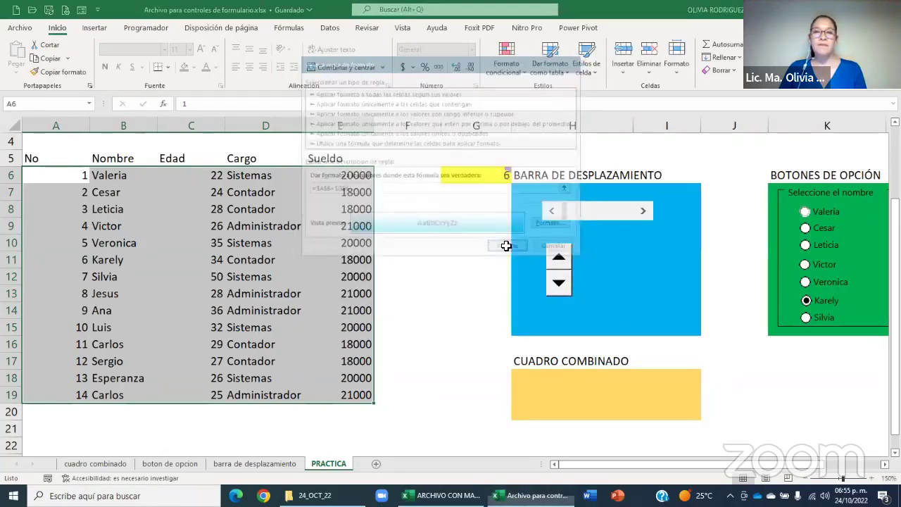
# Pick Valeria, Cesar, Victor, Karely, then Veronica to check the highlight as G6 changes.
pyautogui.click(437, 288)
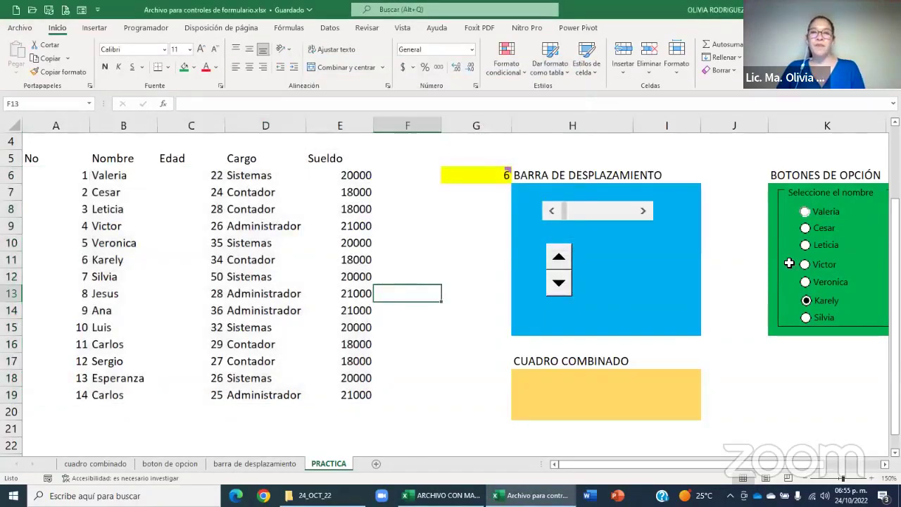
pyautogui.click(807, 216)
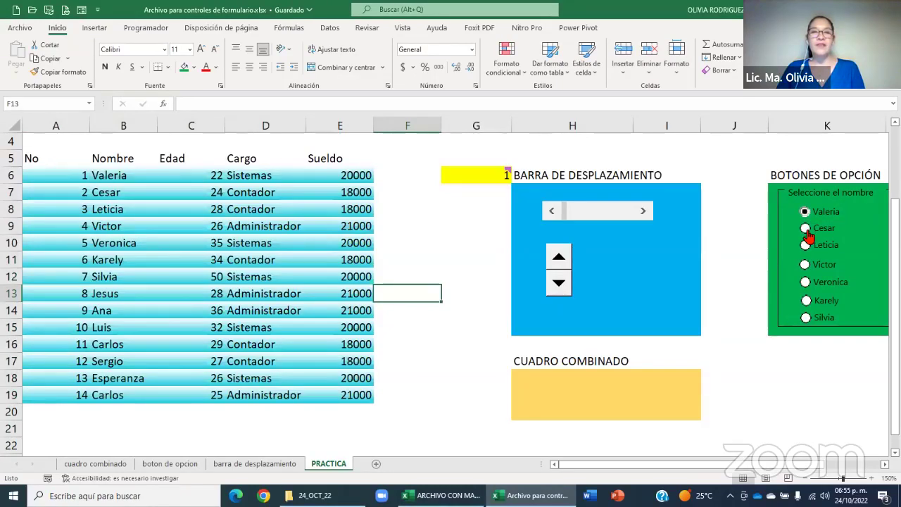
pyautogui.click(806, 230)
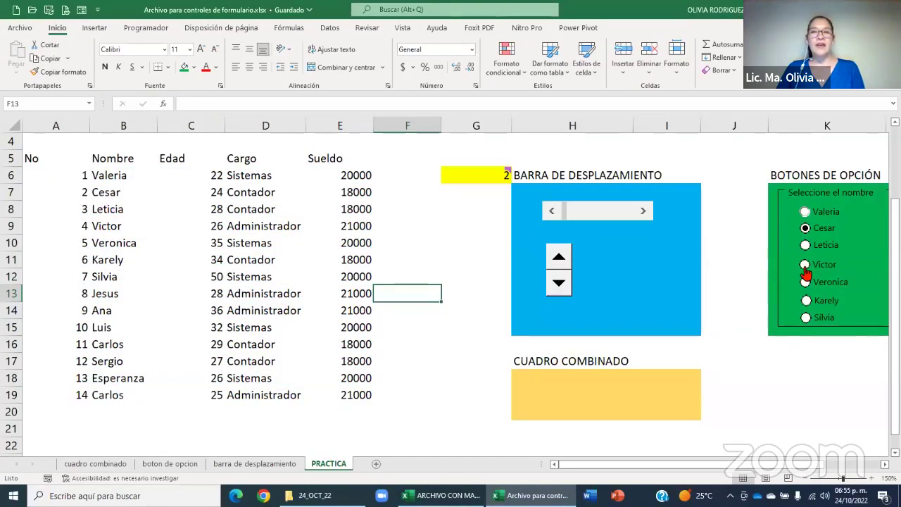
pyautogui.click(806, 288)
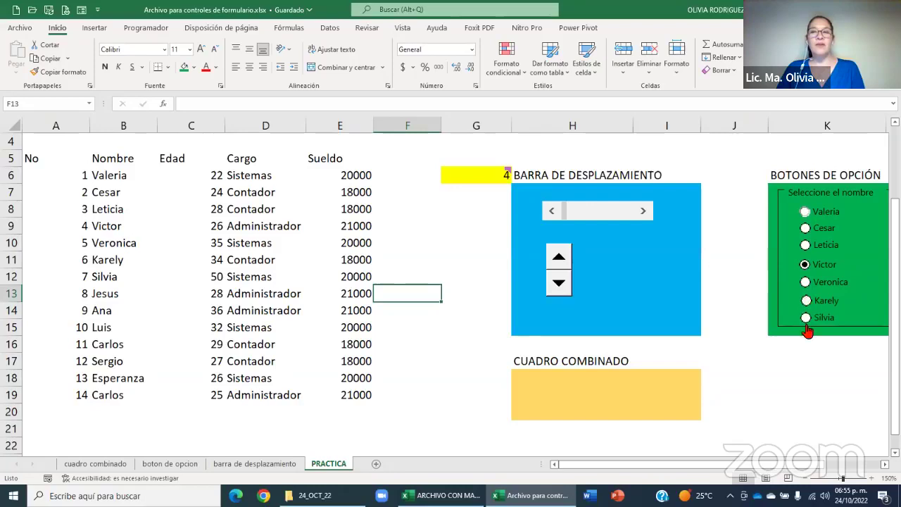
pyautogui.click(806, 300)
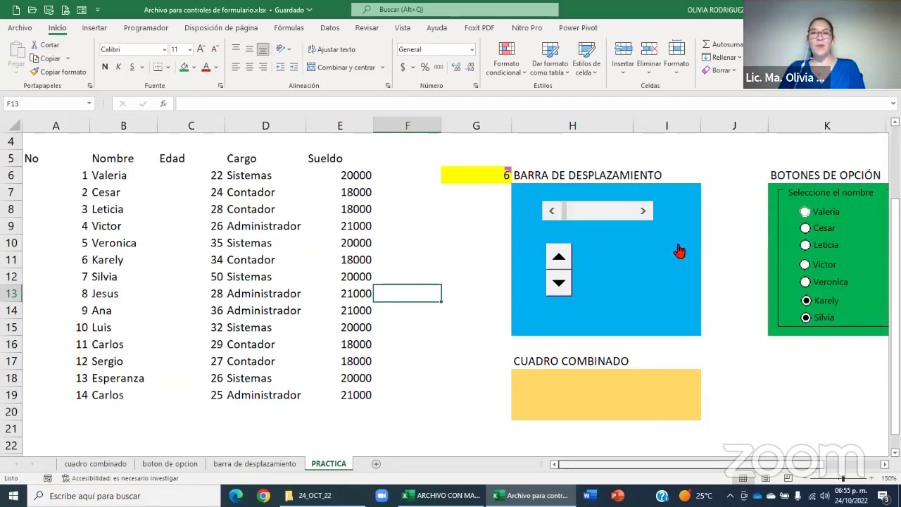
pyautogui.hscroll(3, 679, 251)
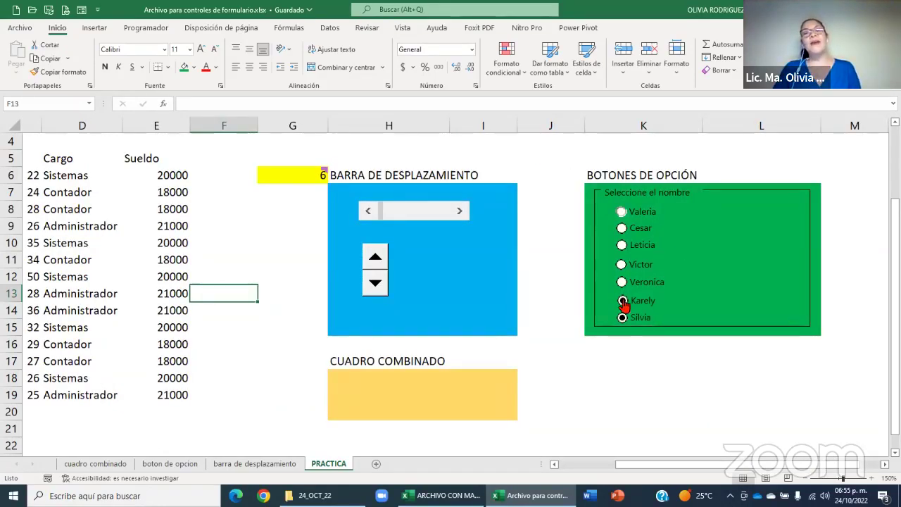
pyautogui.click(622, 321)
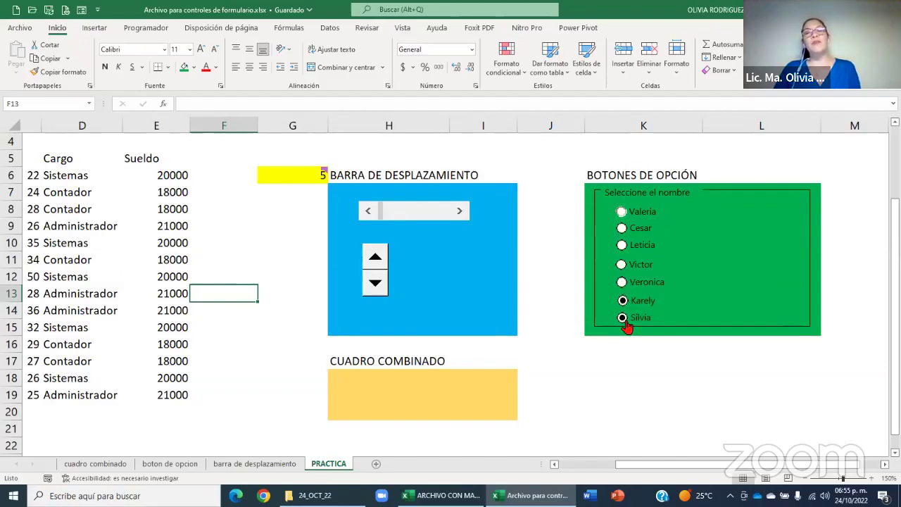
pyautogui.click(622, 283)
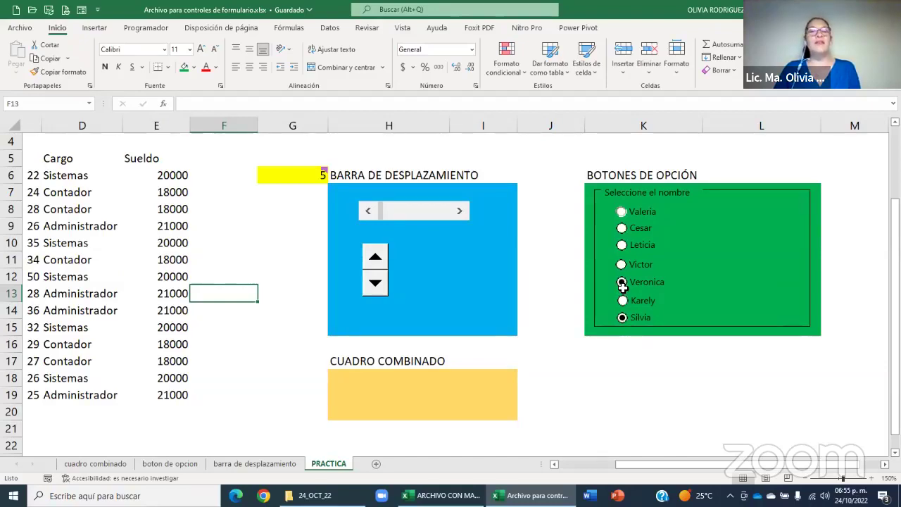
# Open the Valeria button's Formato de control settings and close them unchanged.
pyautogui.rightClick(631, 216)
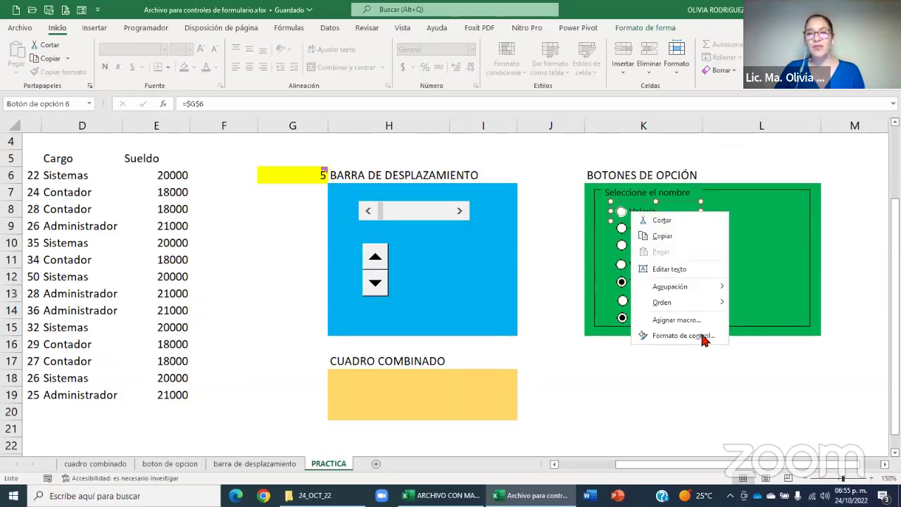
pyautogui.click(703, 338)
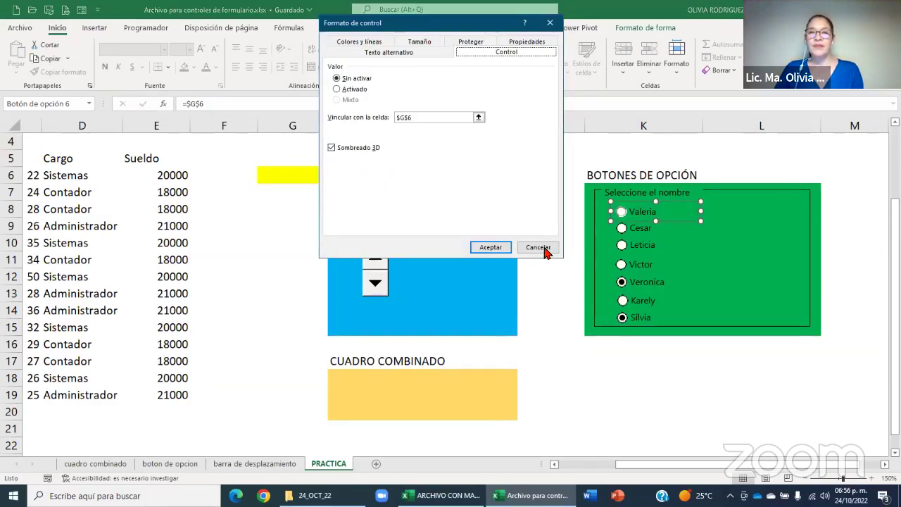
pyautogui.click(544, 249)
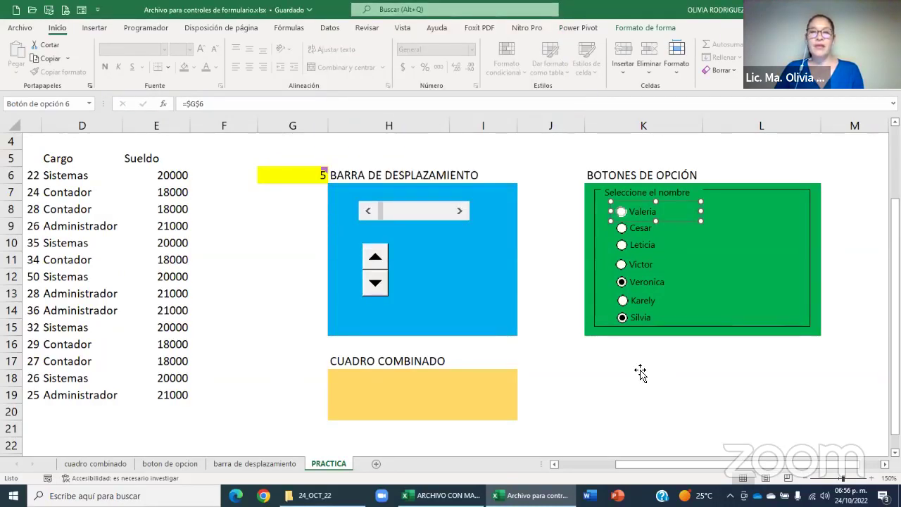
# Save the workbook with Ctrl+S and select the employee table A6:E19.
pyautogui.click(639, 372)
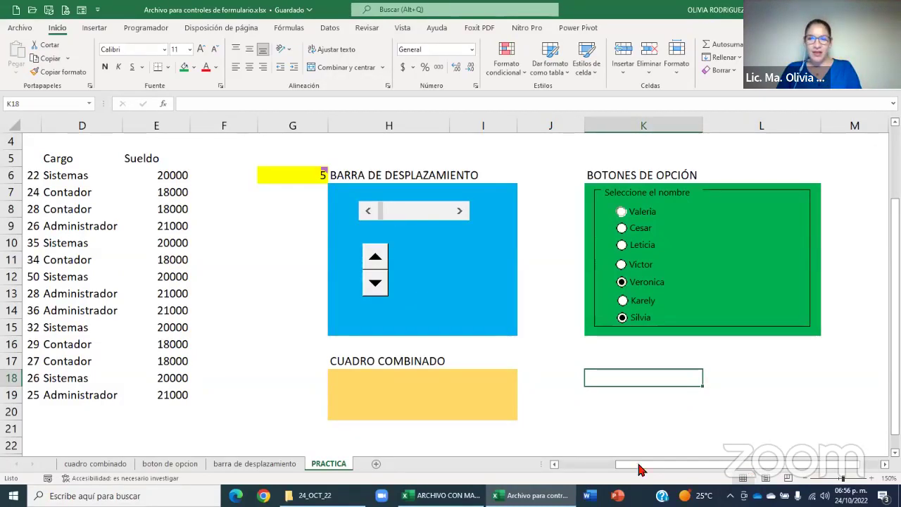
pyautogui.hscroll(-3, 620, 470)
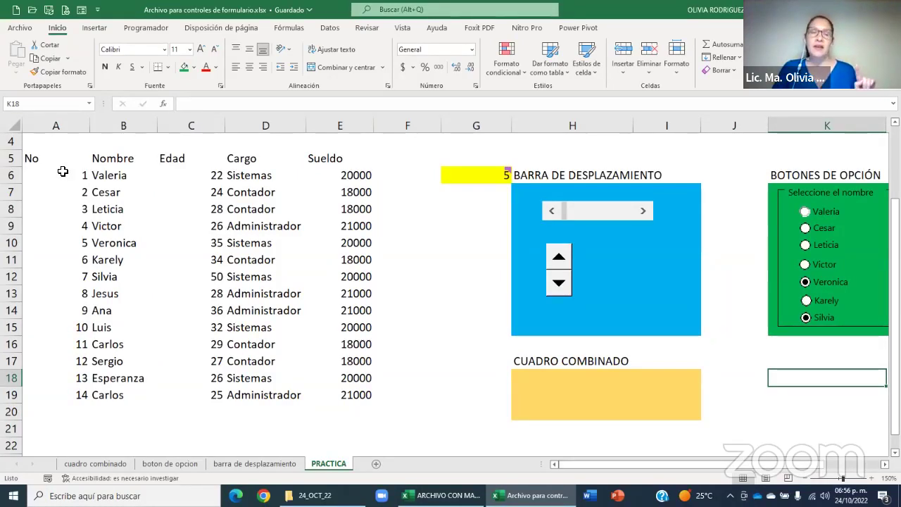
pyautogui.hotkey('ctrl', 's')
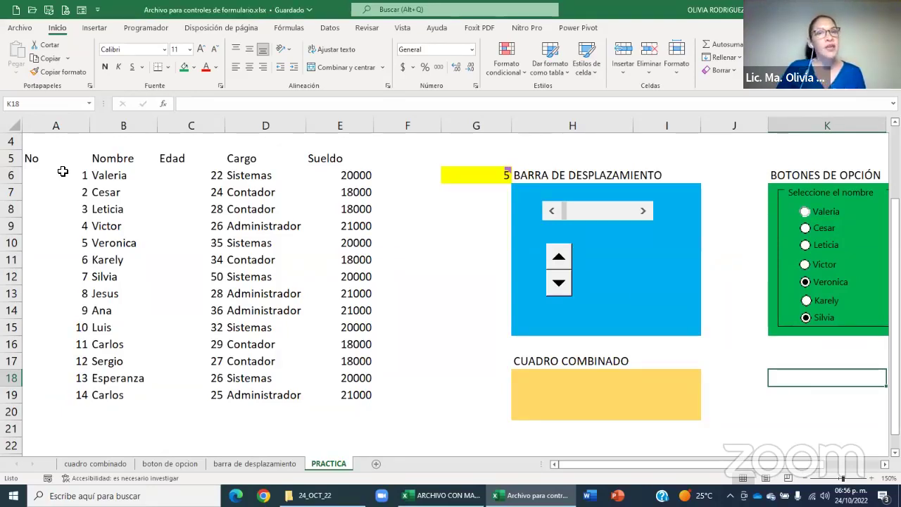
pyautogui.click(62, 174)
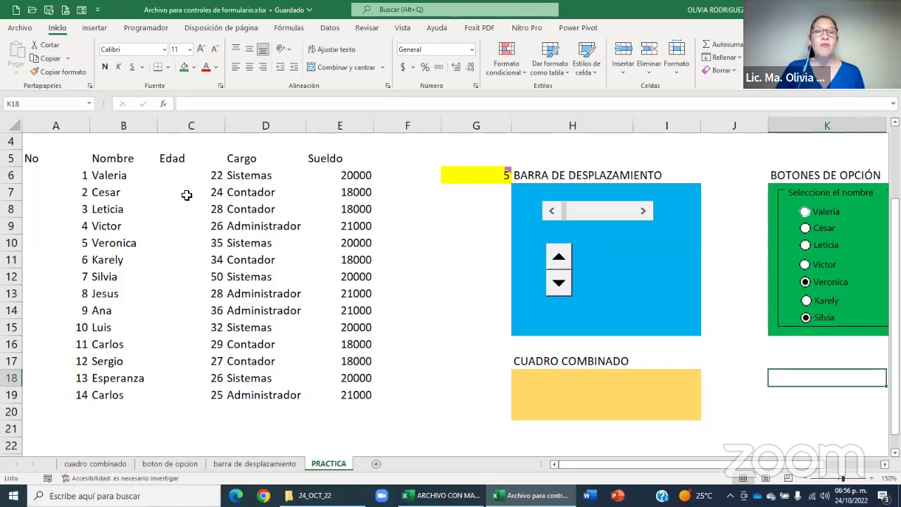
pyautogui.keyDown('shift'); pyautogui.click(344, 395); pyautogui.keyUp('shift')
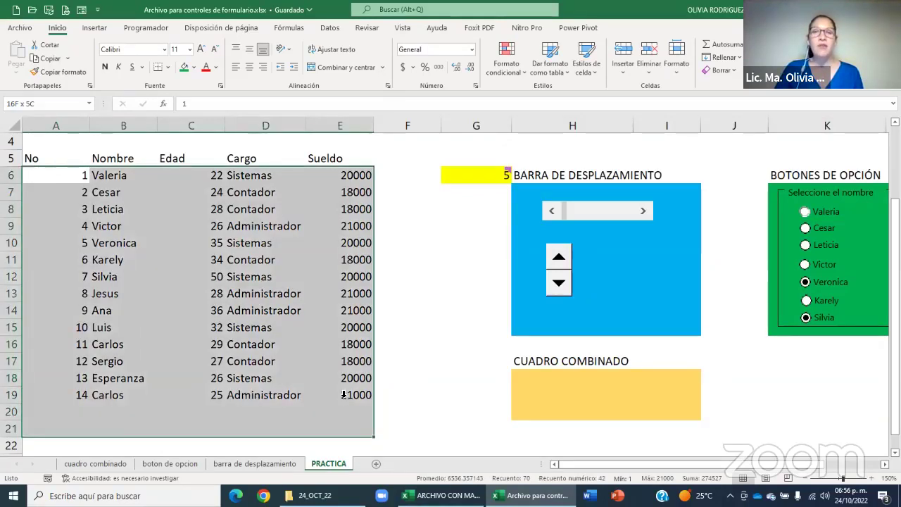
# Edit the highlight rule's formula to =$A6=$G$6 so Veronica's row 10 turns cyan.
pyautogui.click(524, 76)
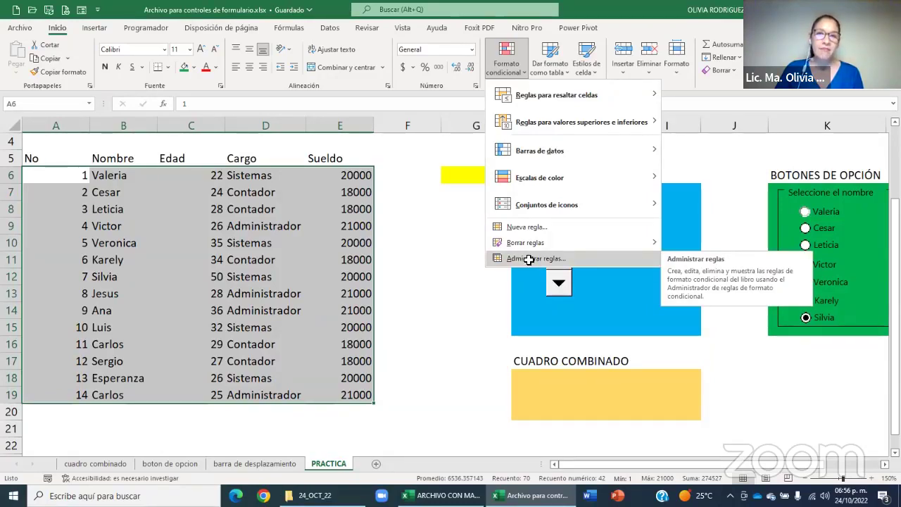
pyautogui.click(530, 260)
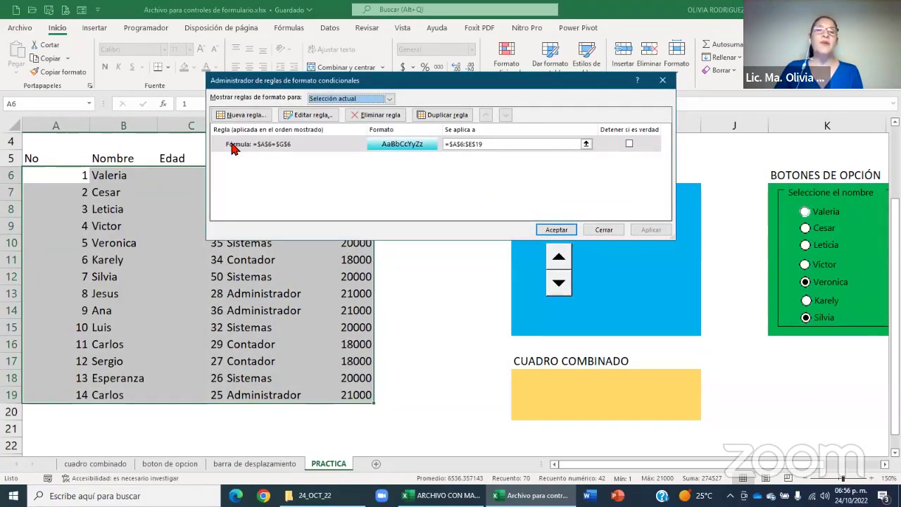
pyautogui.click(232, 147)
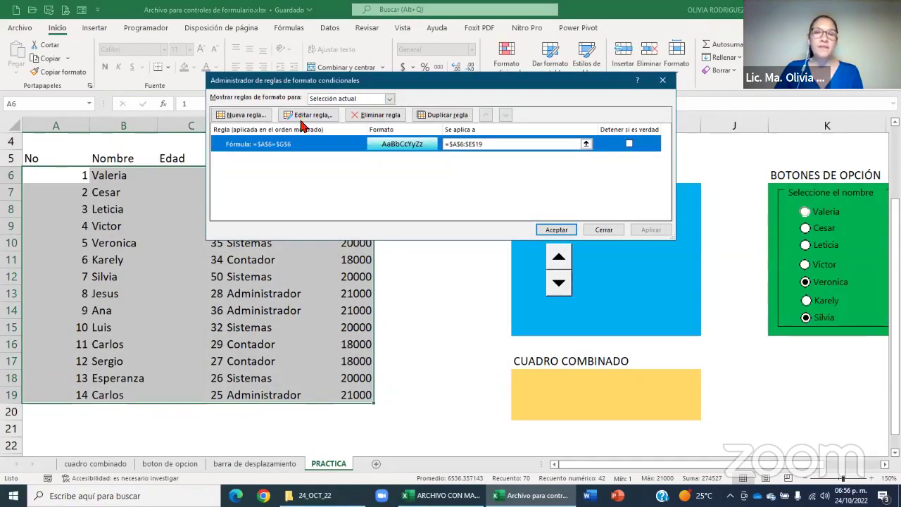
pyautogui.click(304, 114)
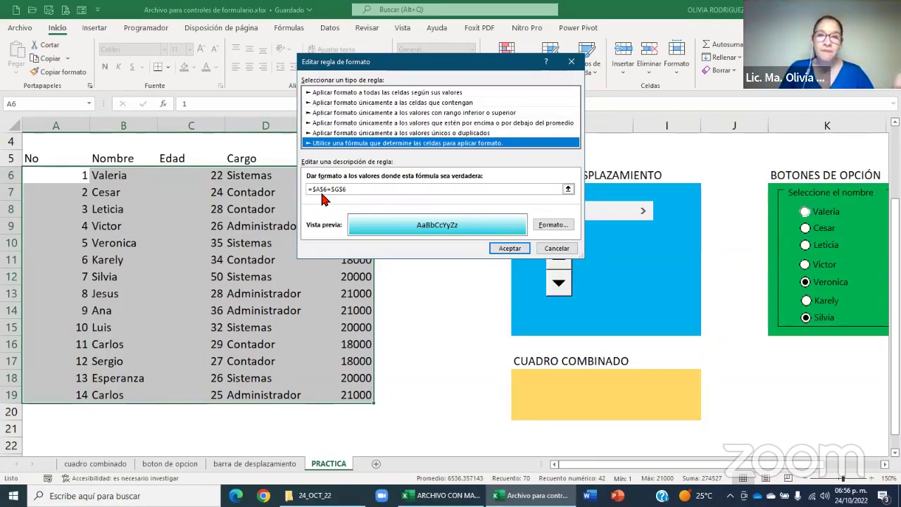
pyautogui.click(320, 190)
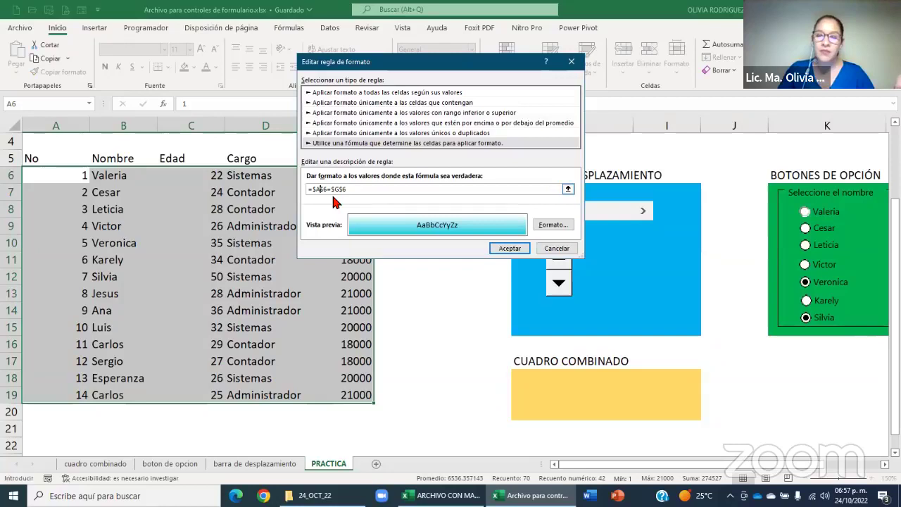
pyautogui.press('Delete')
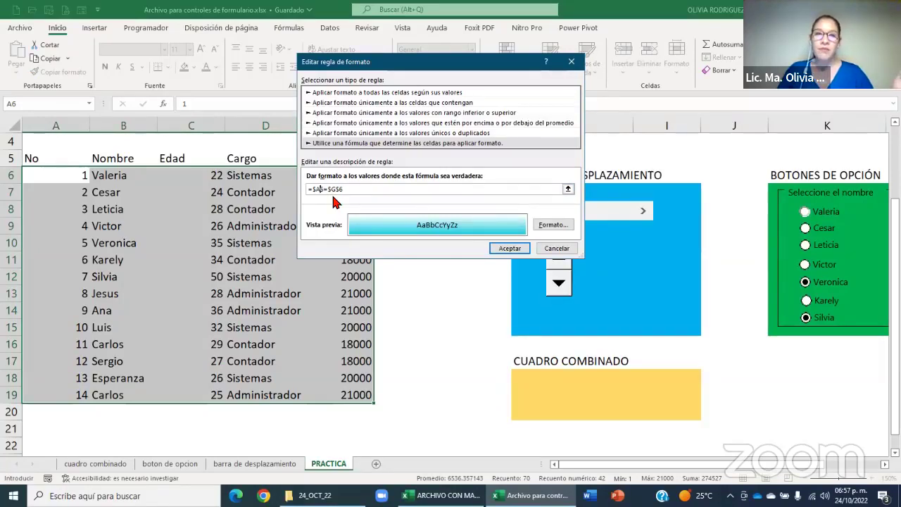
pyautogui.click(509, 249)
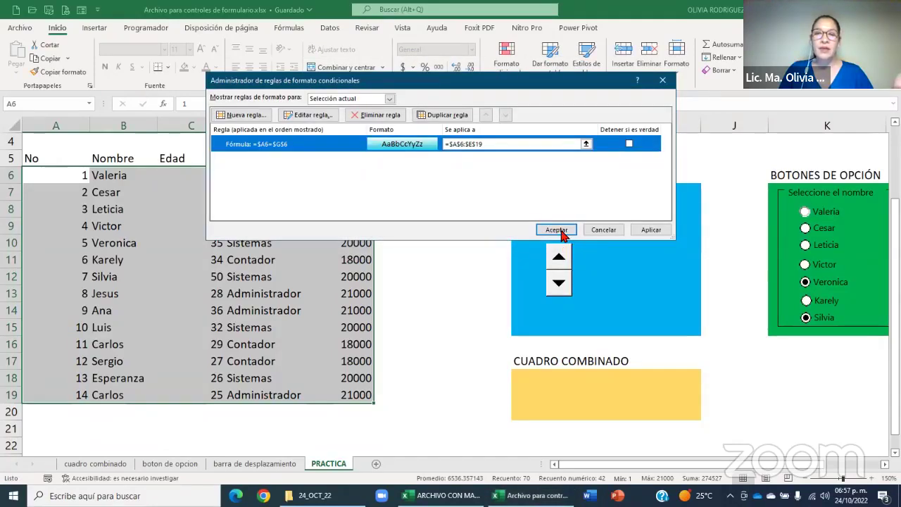
pyautogui.press('Return')
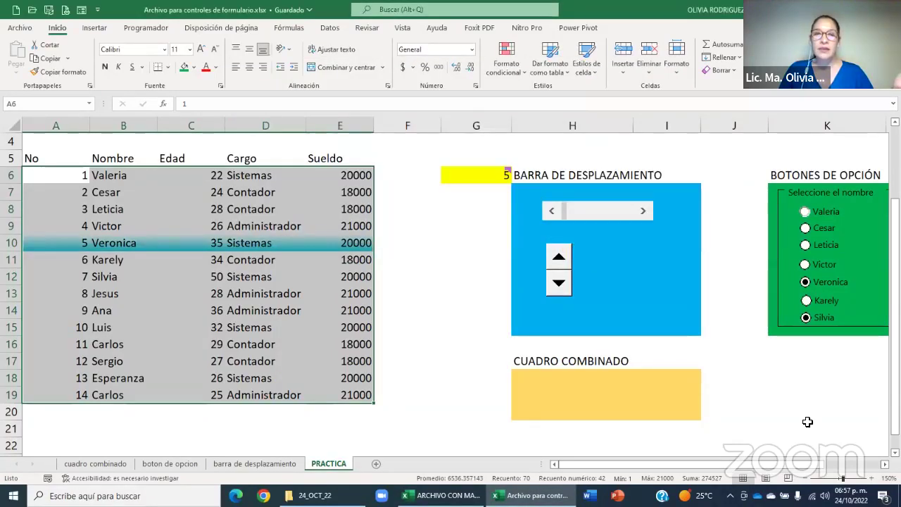
# Choose Valeria, Cesar, Victor, Veronica, Karely and Silvia, watching the highlight move through rows 6–11.
pyautogui.click(807, 422)
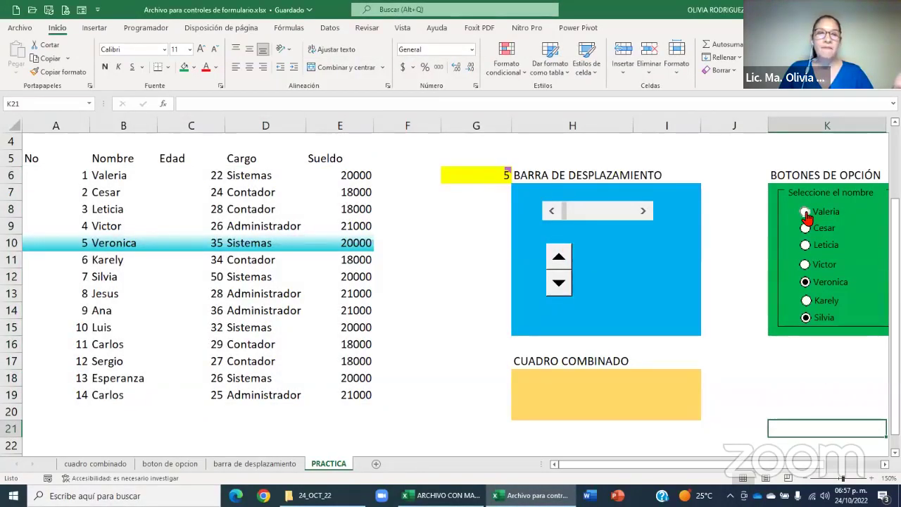
pyautogui.click(804, 212)
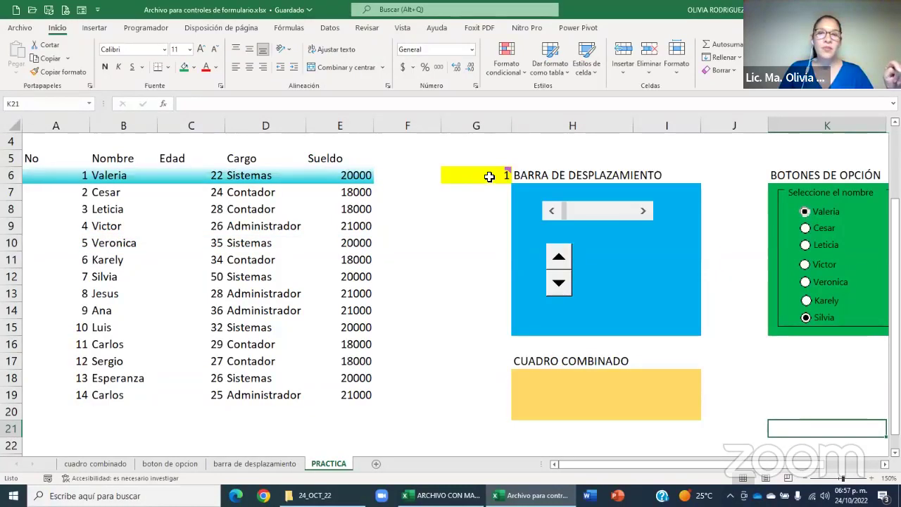
pyautogui.click(805, 229)
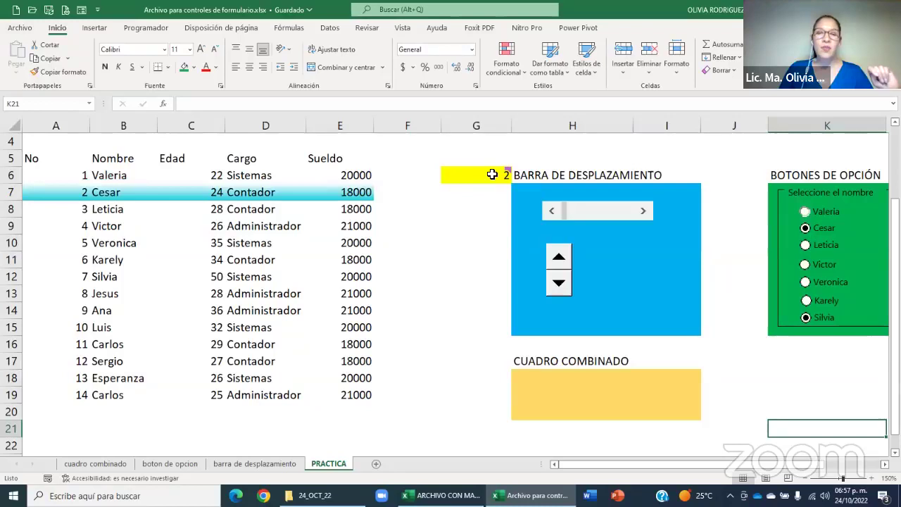
pyautogui.click(805, 265)
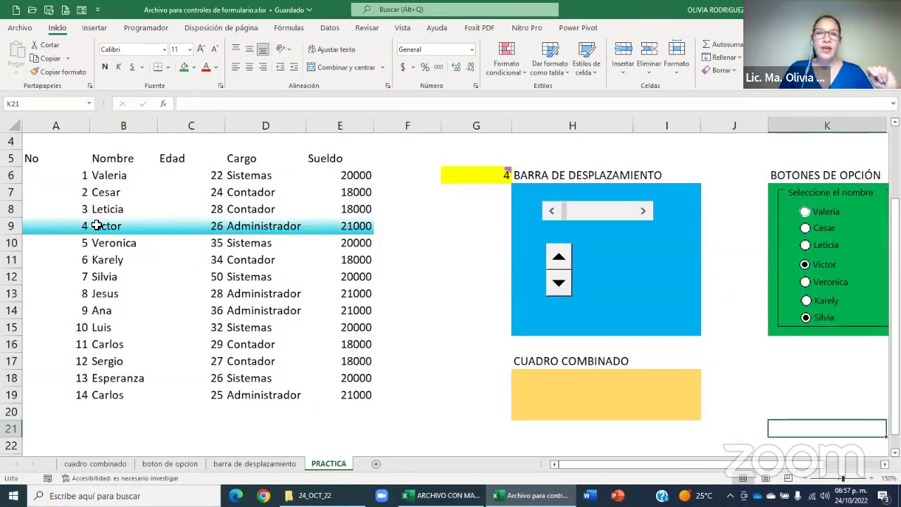
pyautogui.click(790, 281)
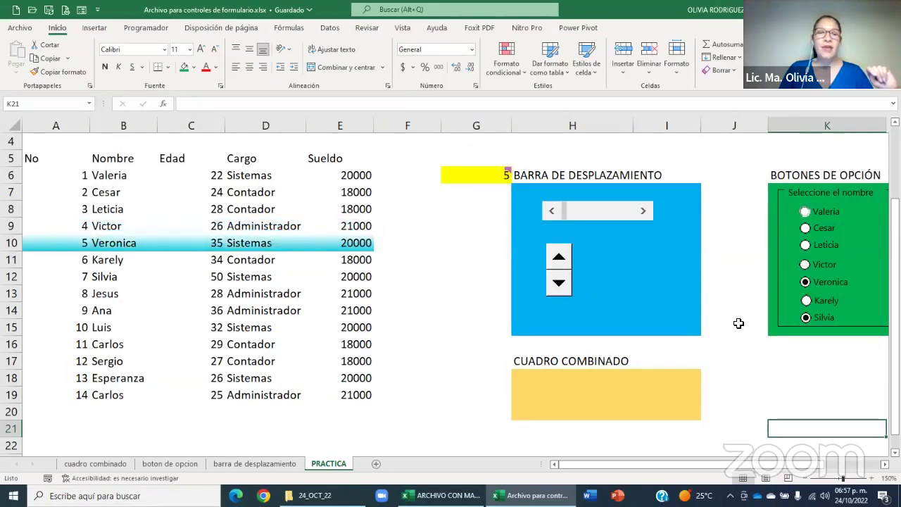
pyautogui.click(805, 303)
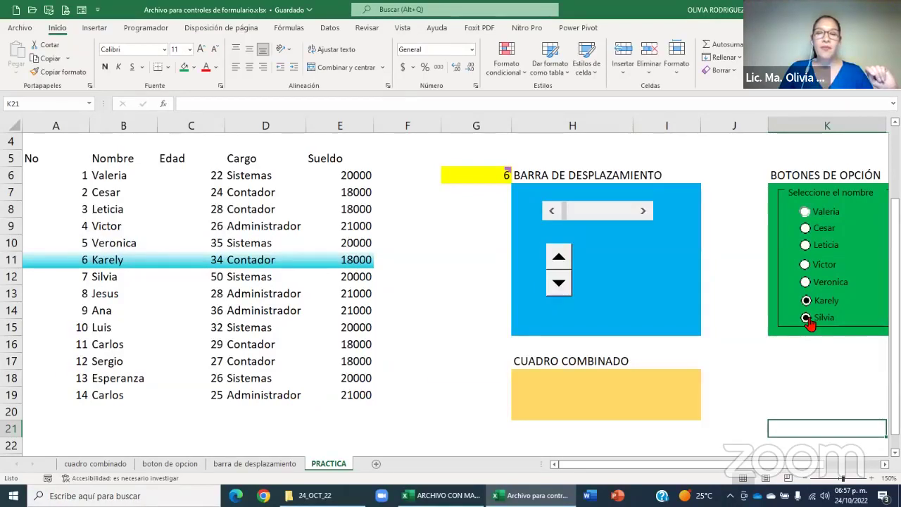
pyautogui.click(806, 319)
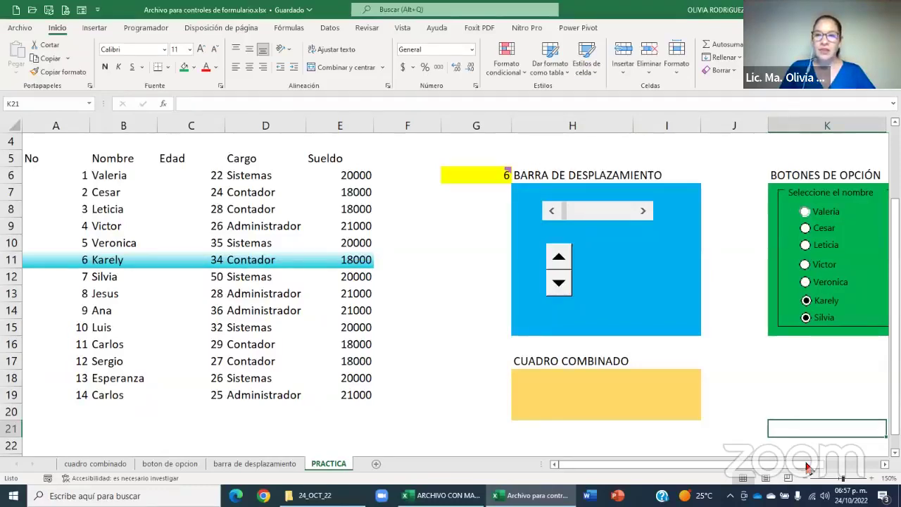
# Choose Veronica, Victor, then Leticia, leaving G6 at 3 and row 8 highlighted.
pyautogui.hscroll(2, 828, 453)
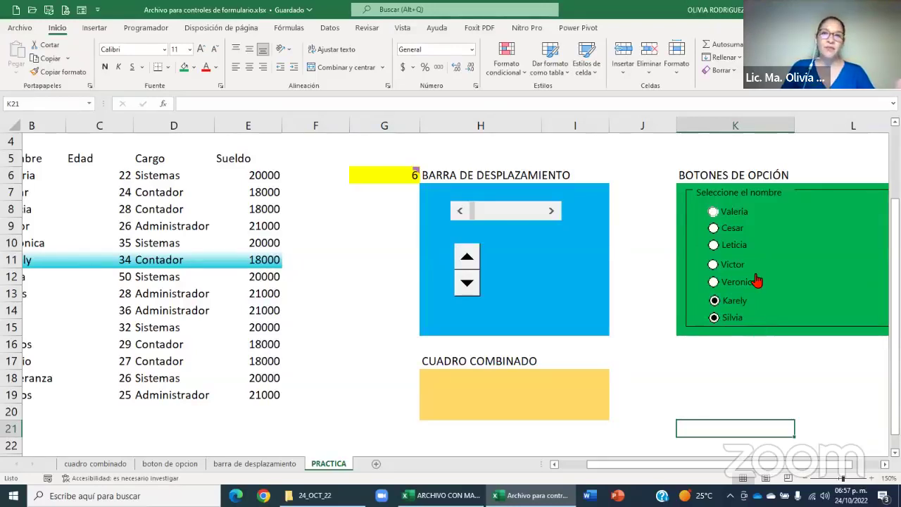
pyautogui.click(714, 283)
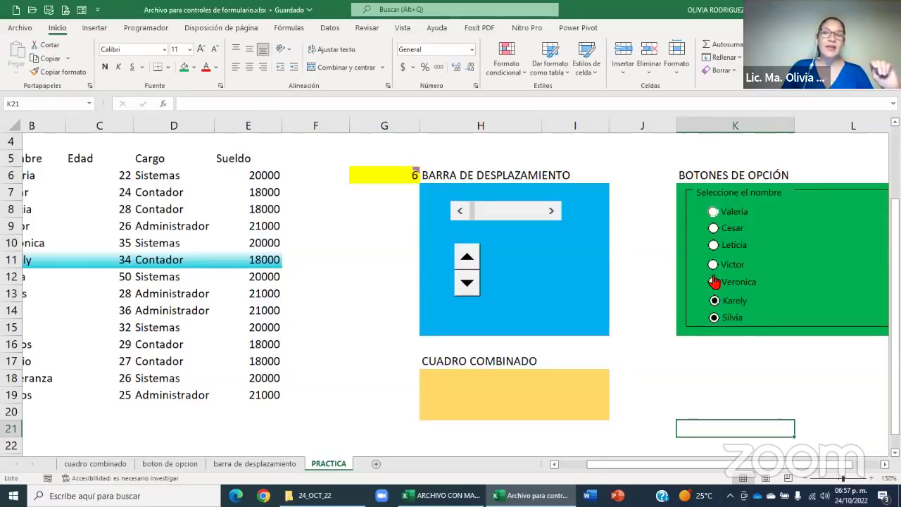
pyautogui.click(714, 263)
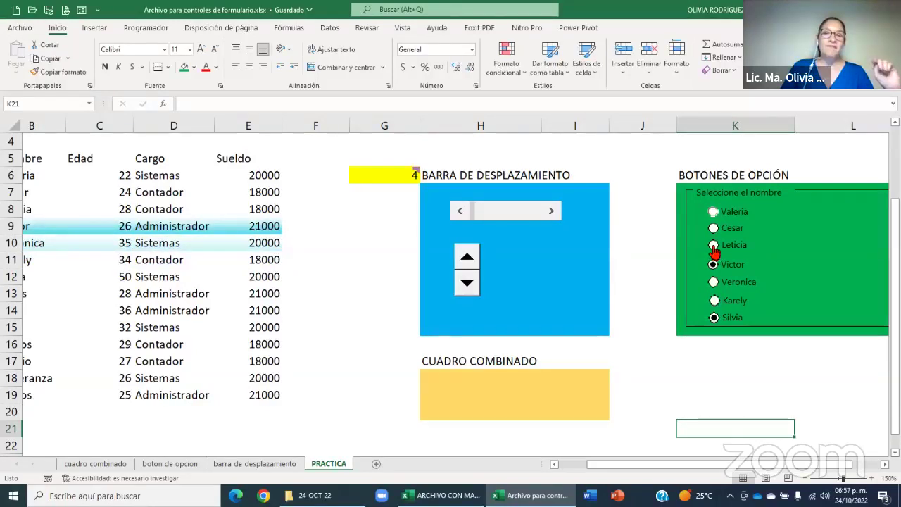
pyautogui.click(713, 245)
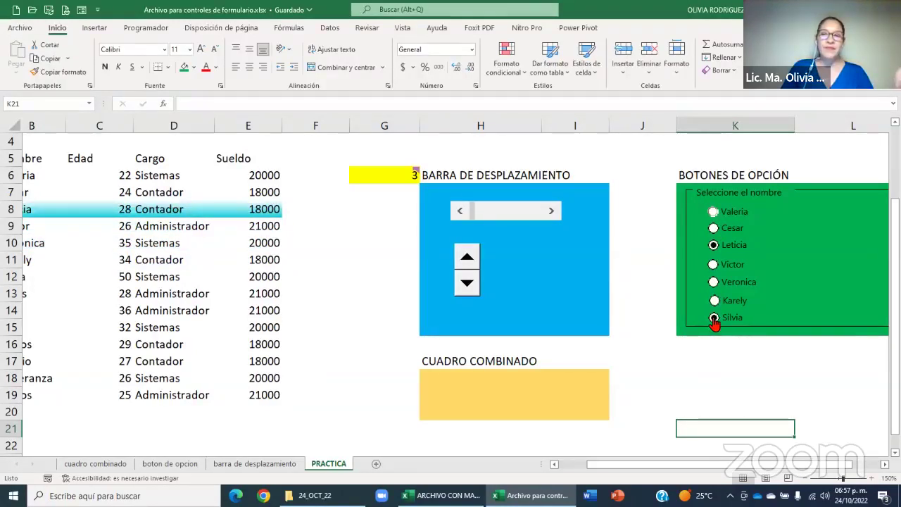
# Check that Karely's option button is already linked to cell $G$6.
pyautogui.rightClick(734, 307)
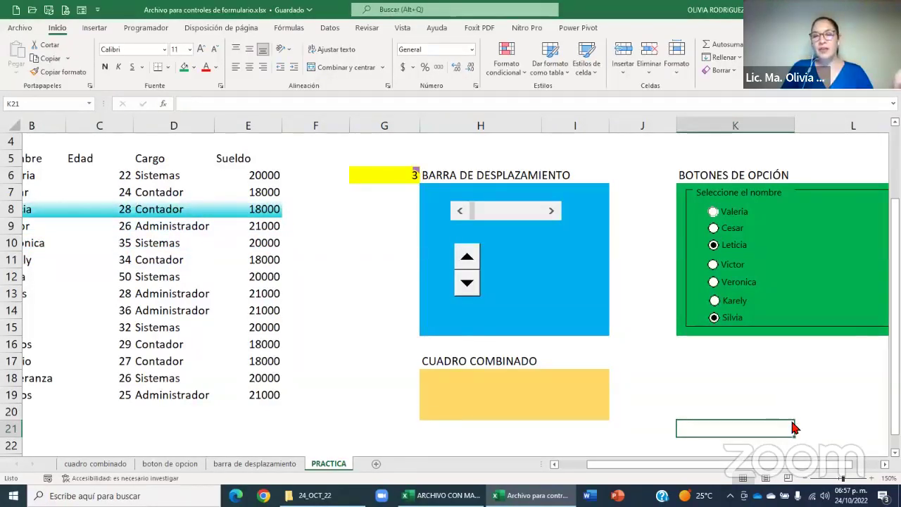
pyautogui.click(793, 426)
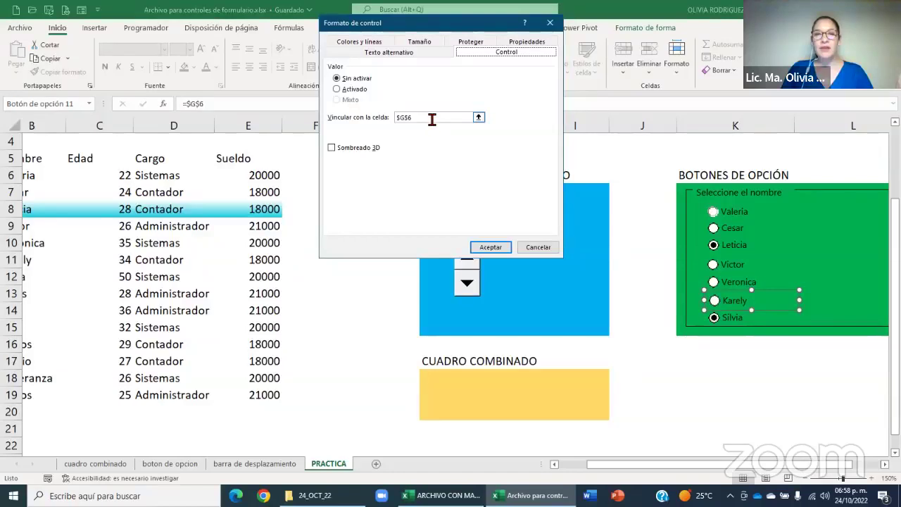
pyautogui.click(546, 247)
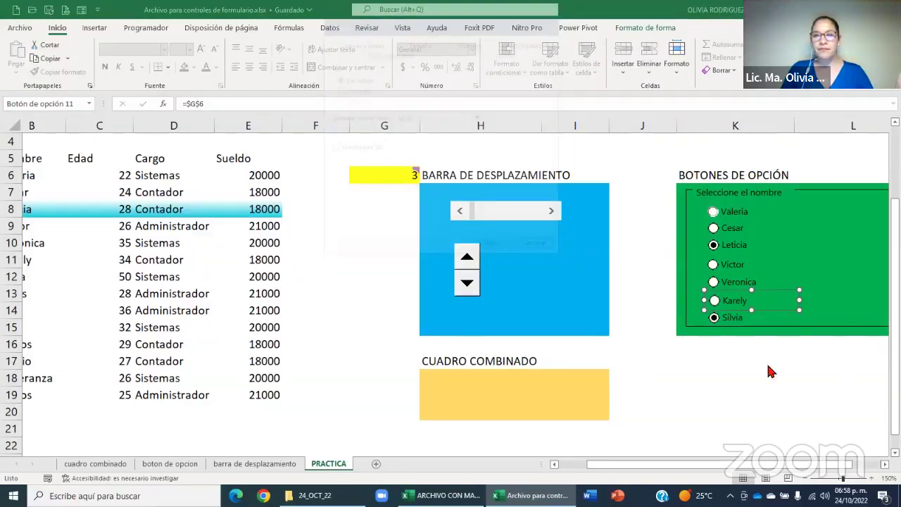
# Set Silvia's option button to Unchecked with cell link $G$6.
pyautogui.rightClick(744, 324)
pyautogui.click(787, 447)
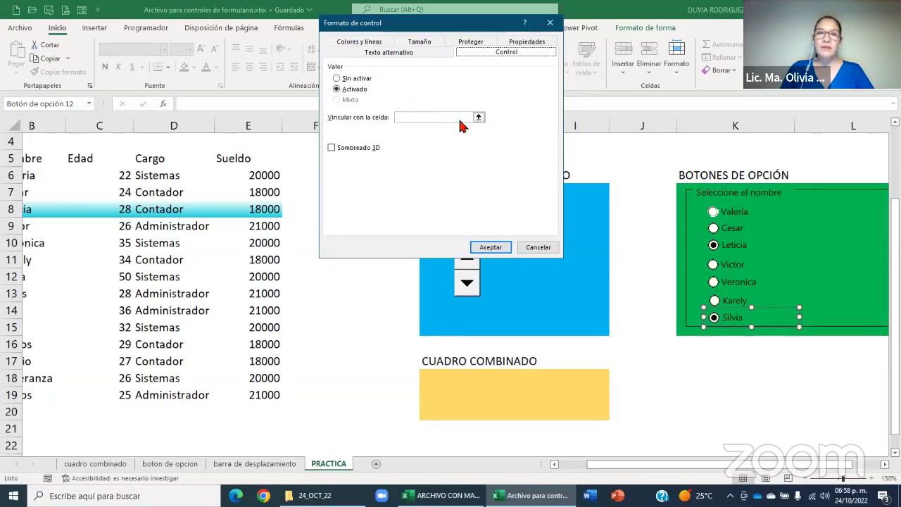
pyautogui.hotkey('alt', 's')
pyautogui.click(478, 116)
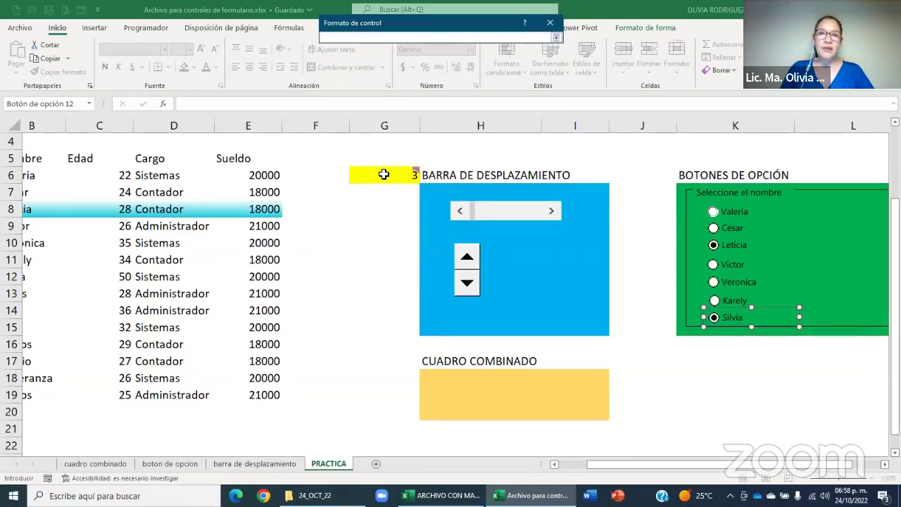
pyautogui.click(383, 174)
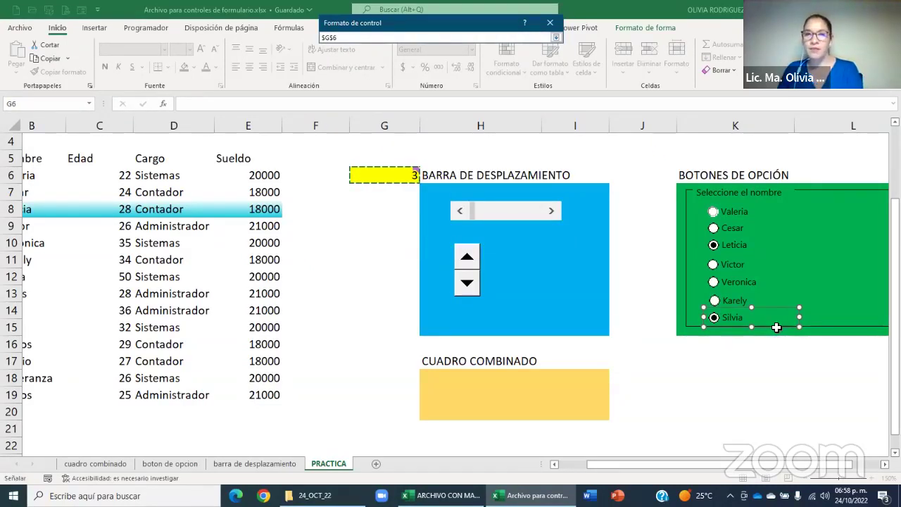
pyautogui.click(555, 37)
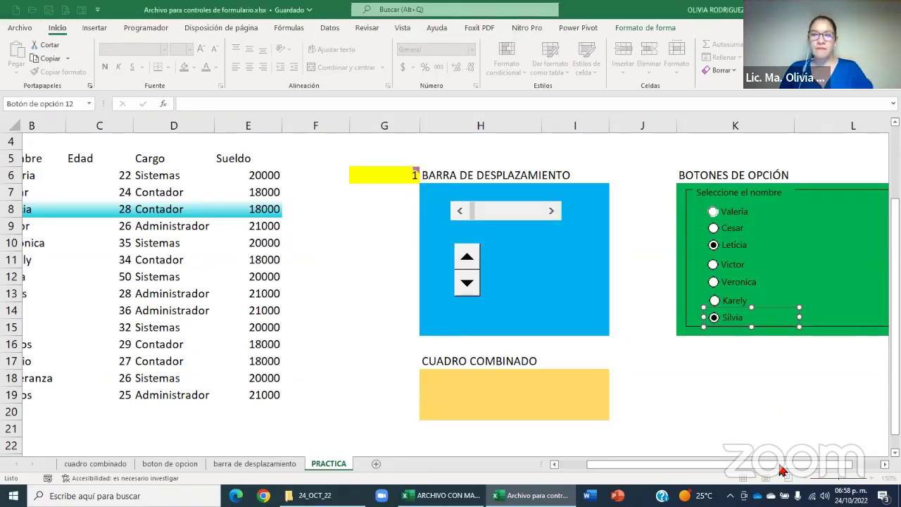
pyautogui.click(780, 416)
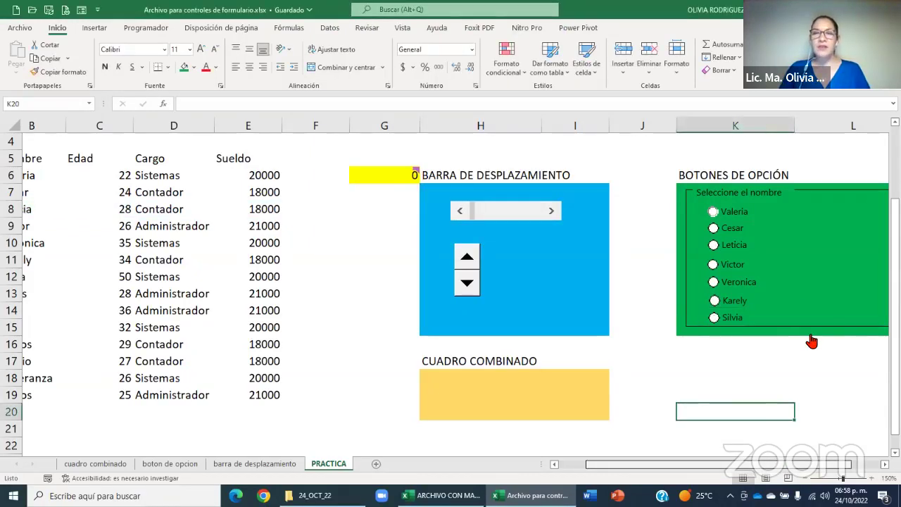
# Choose Karely, Silvia, Karely and Valeria, checking G6 and the row highlight each time.
pyautogui.hscroll(-2, 812, 341)
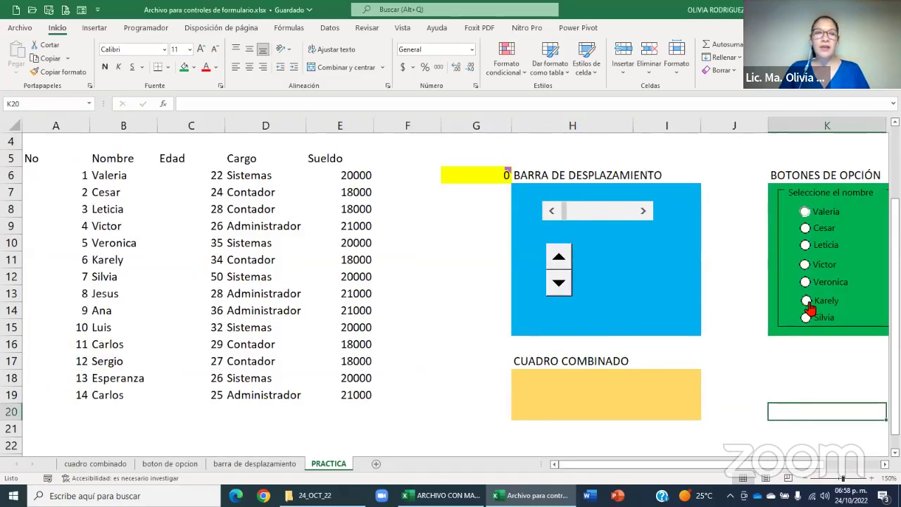
pyautogui.click(807, 302)
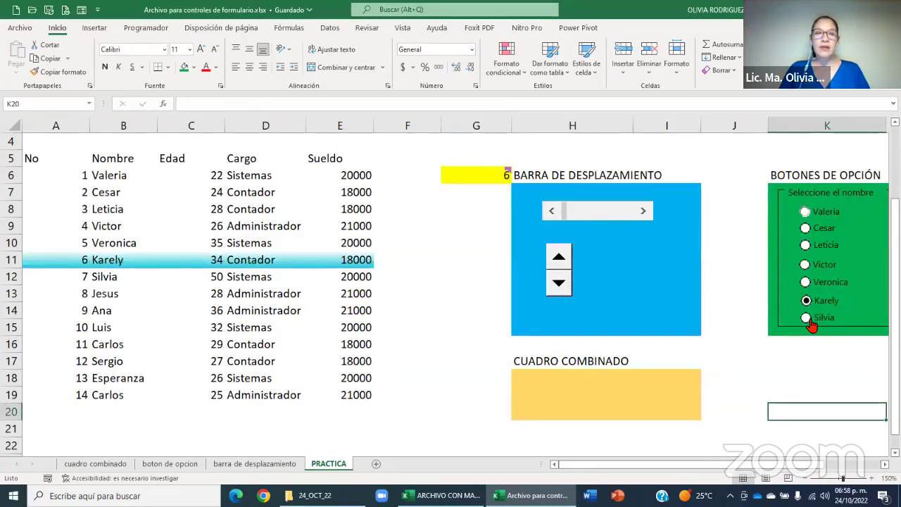
pyautogui.click(806, 319)
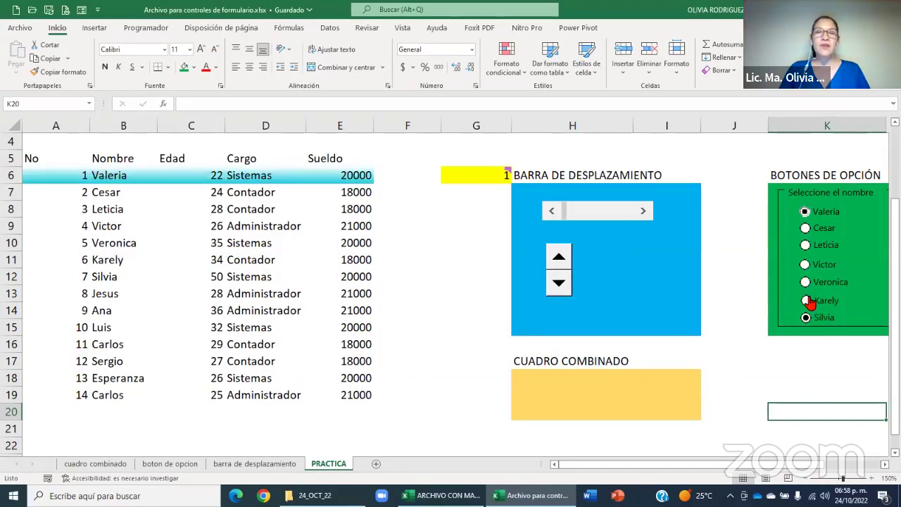
pyautogui.click(807, 301)
pyautogui.click(804, 212)
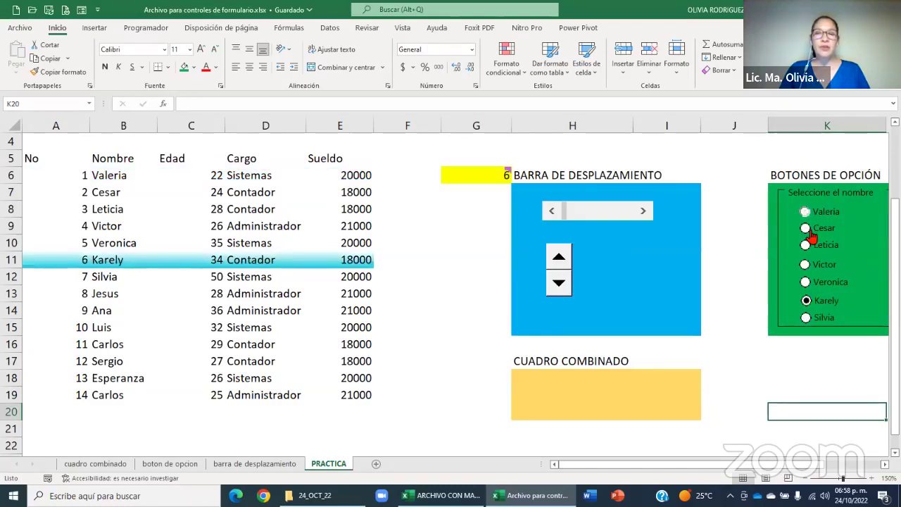
# Cycle through Cesar, Leticia, Victor, Karely and Silvia; Silvia's choice falls back to Valeria's row 6.
pyautogui.click(805, 228)
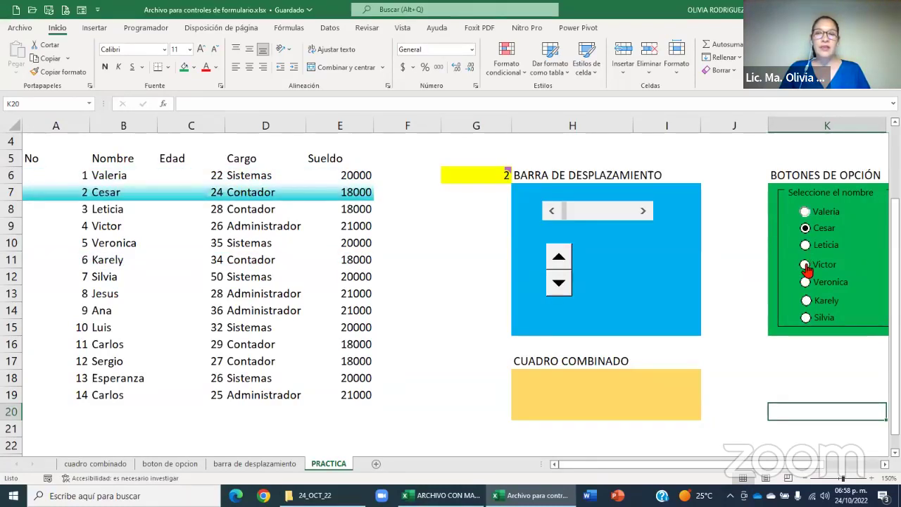
pyautogui.click(805, 245)
pyautogui.click(804, 264)
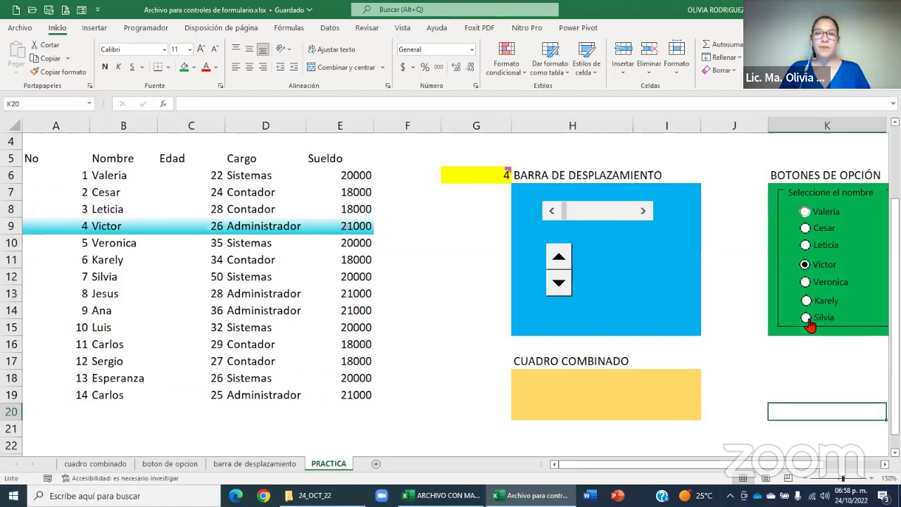
pyautogui.click(807, 300)
pyautogui.click(806, 319)
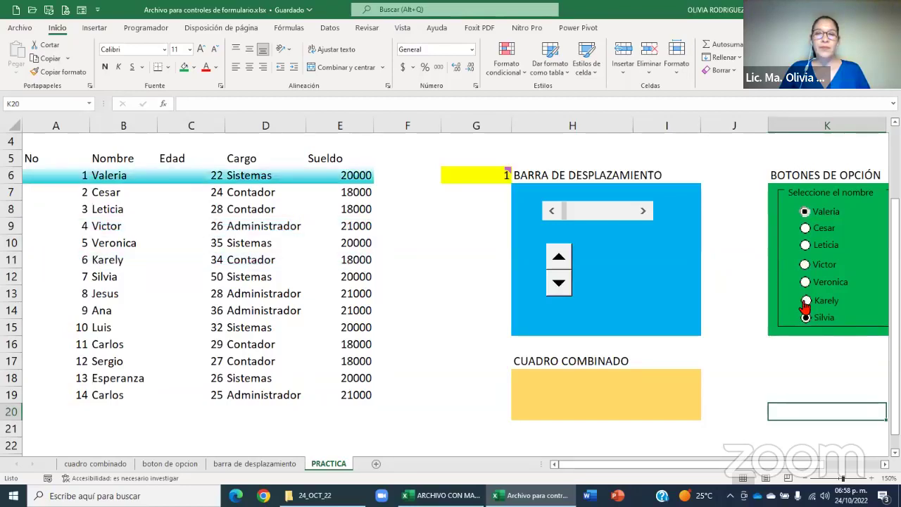
pyautogui.click(806, 318)
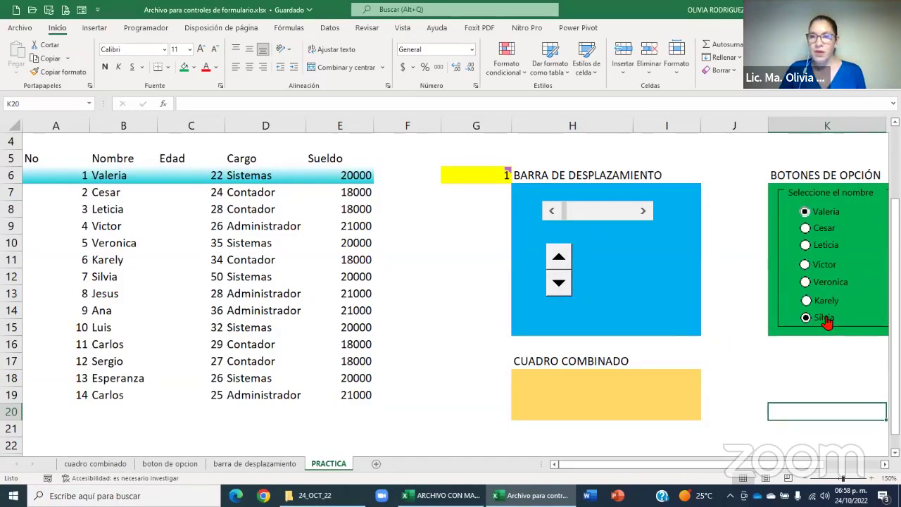
# Set Silvia's option button value to Sin activar in its Formato de control settings.
pyautogui.rightClick(825, 321)
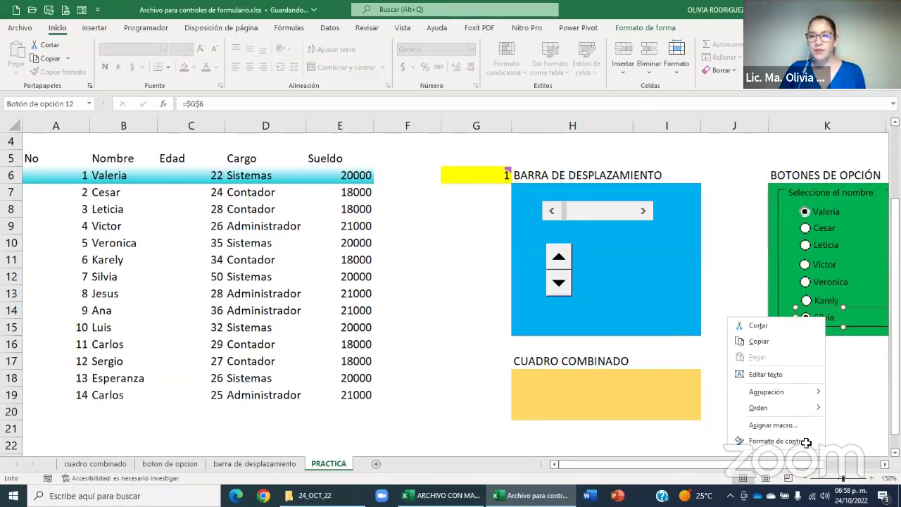
pyautogui.click(806, 442)
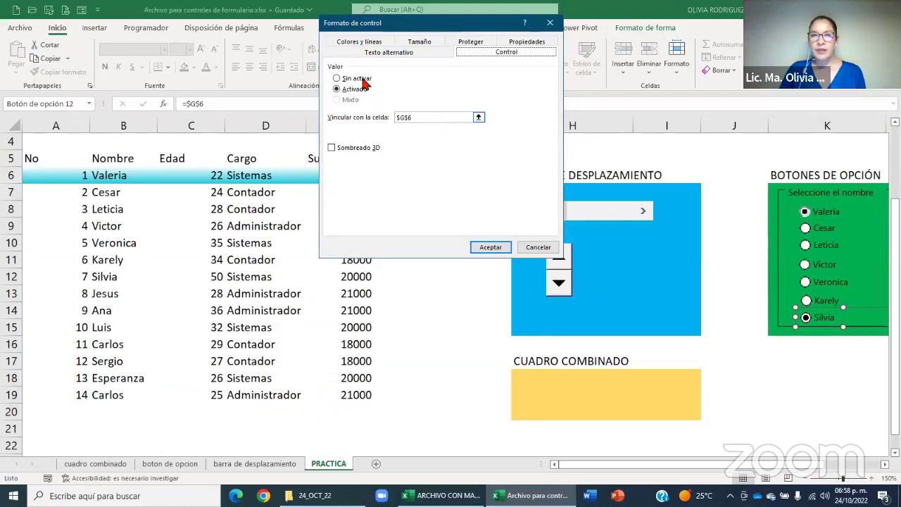
pyautogui.click(337, 78)
pyautogui.click(491, 247)
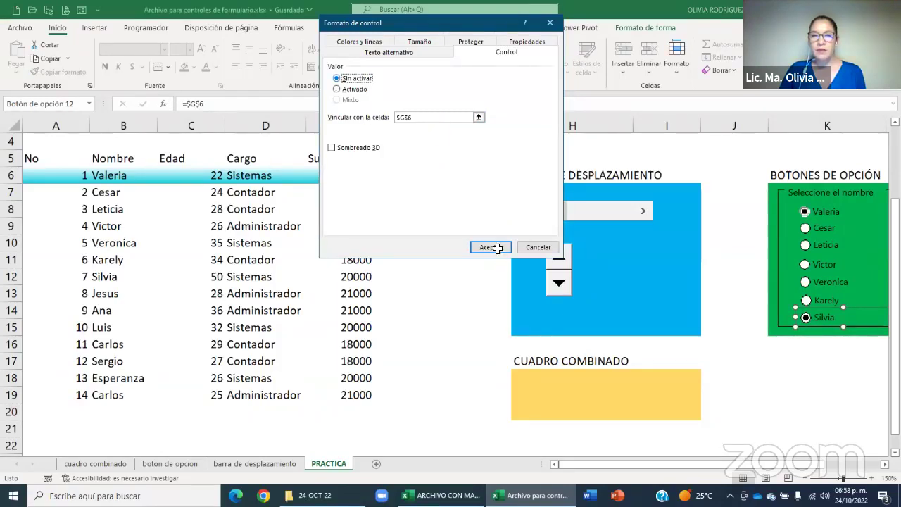
pyautogui.click(820, 376)
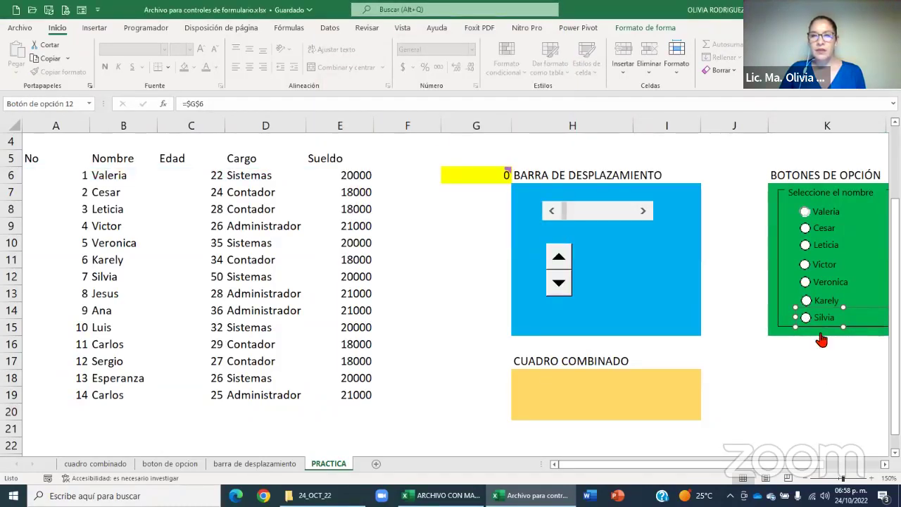
# Review Karely's and the neighbouring option button's control settings, both still linked to $G$6.
pyautogui.rightClick(828, 304)
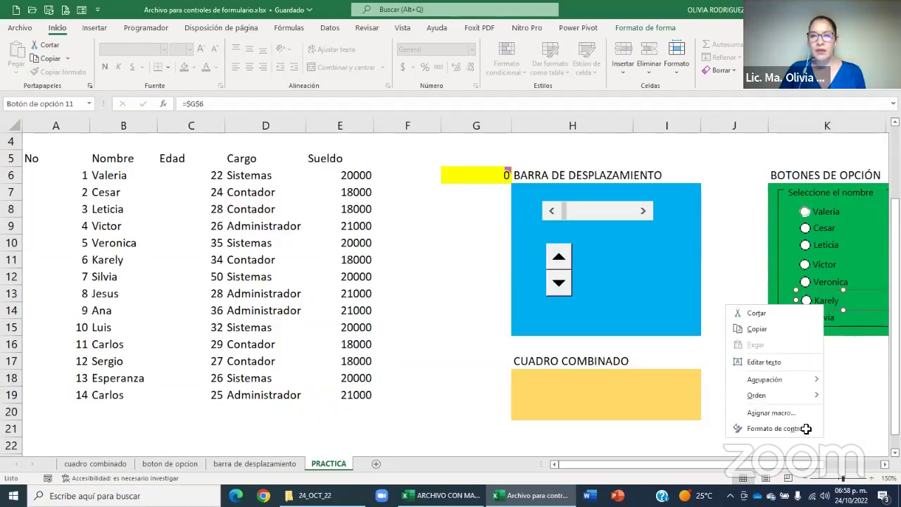
pyautogui.press('Escape')
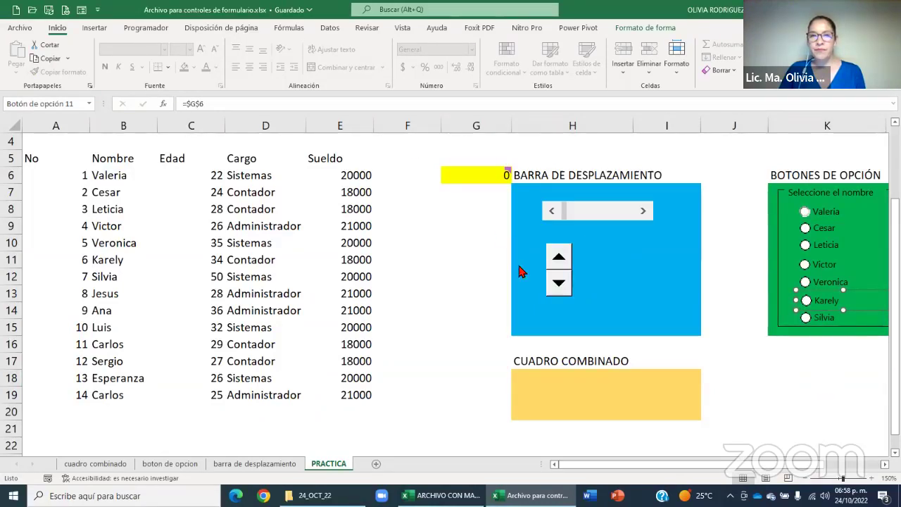
pyautogui.hotkey('ctrl', '1')
pyautogui.click(497, 248)
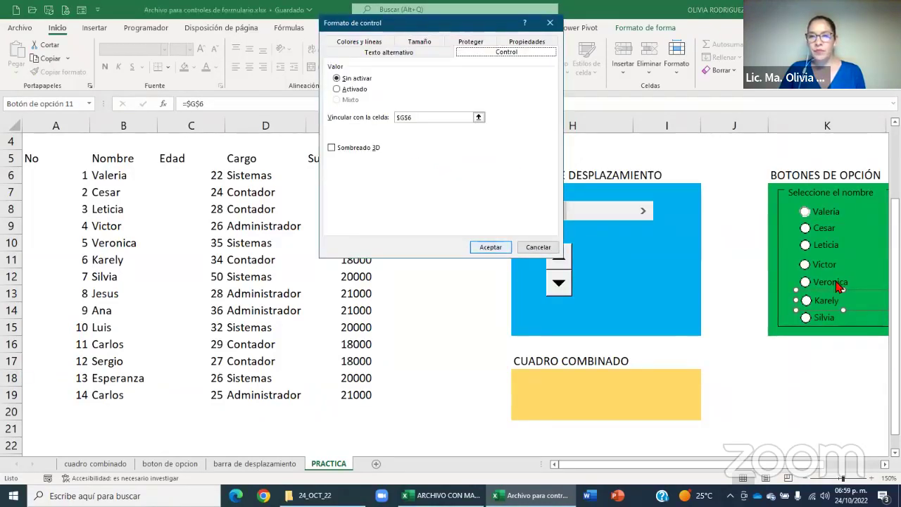
pyautogui.rightClick(836, 283)
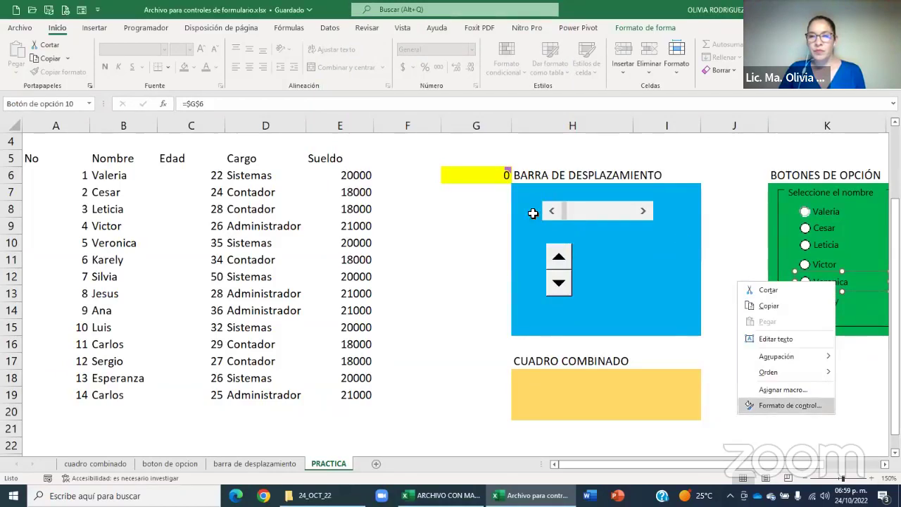
pyautogui.press('Escape')
pyautogui.hotkey('ctrl', '1')
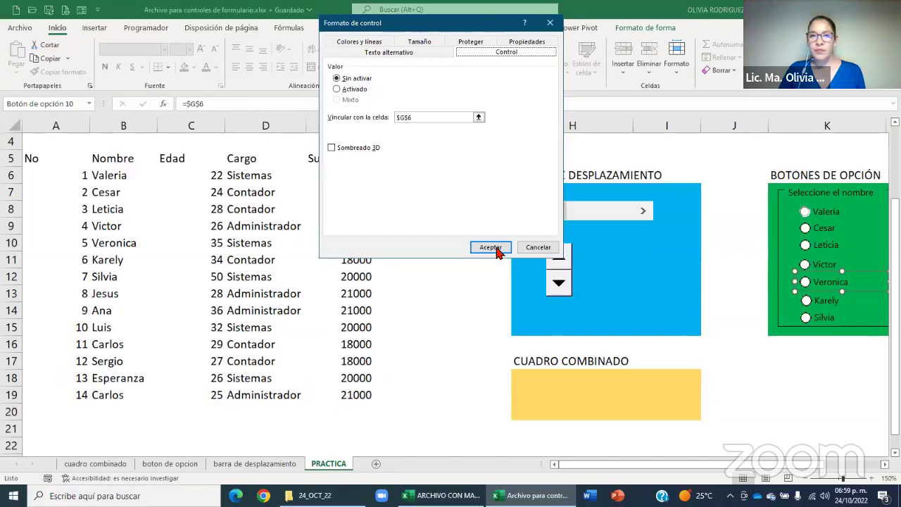
pyautogui.press('Return')
pyautogui.press('Escape')
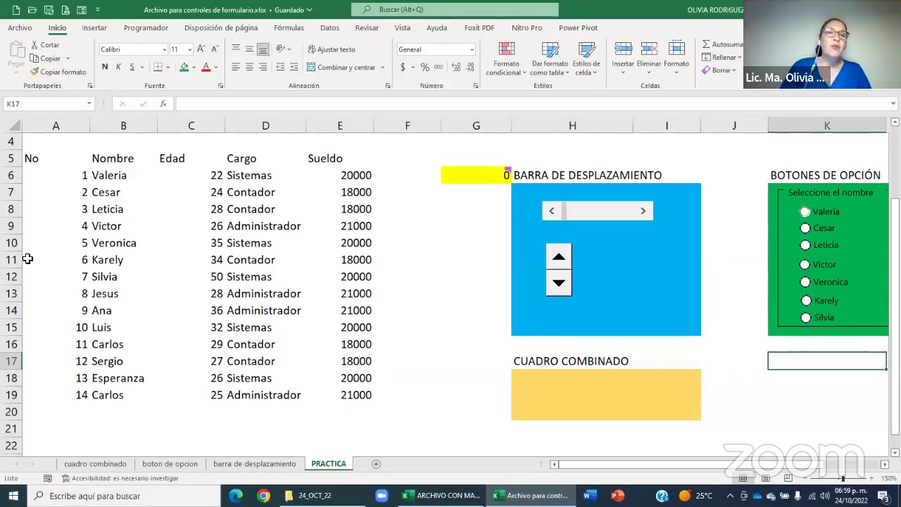
# Click through the name options repeatedly, ending on Leticia with row 8 highlighted.
pyautogui.click(814, 400)
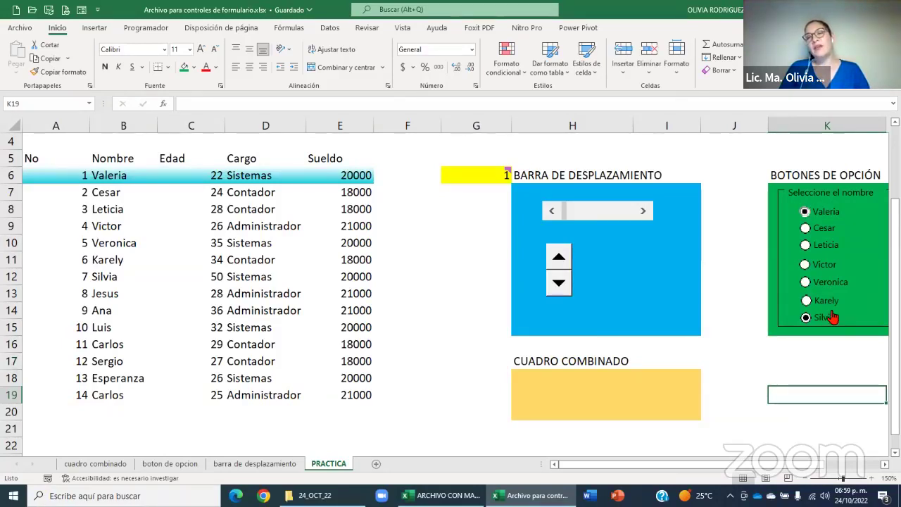
pyautogui.click(830, 303)
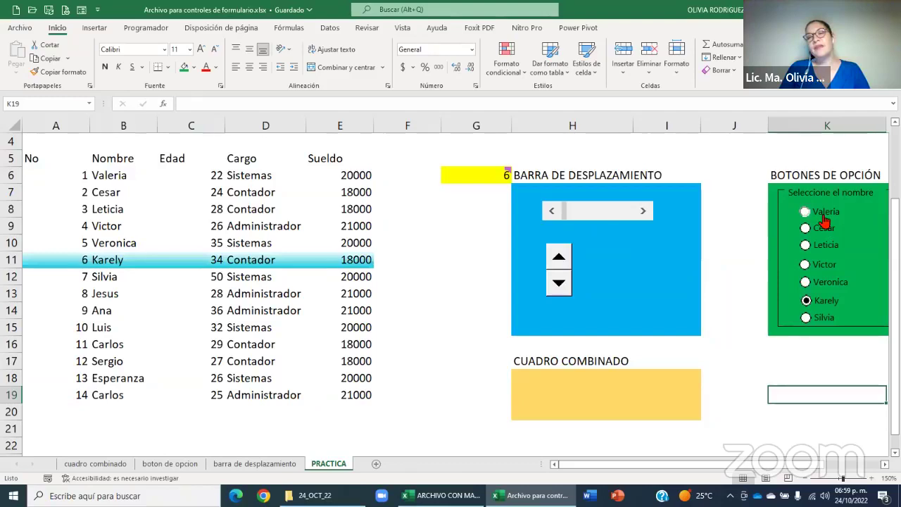
pyautogui.click(837, 320)
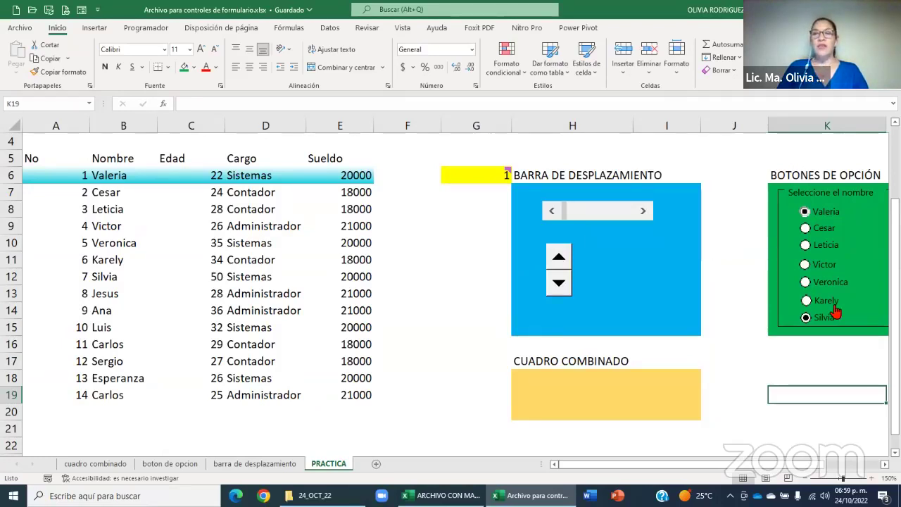
pyautogui.click(808, 300)
pyautogui.click(806, 280)
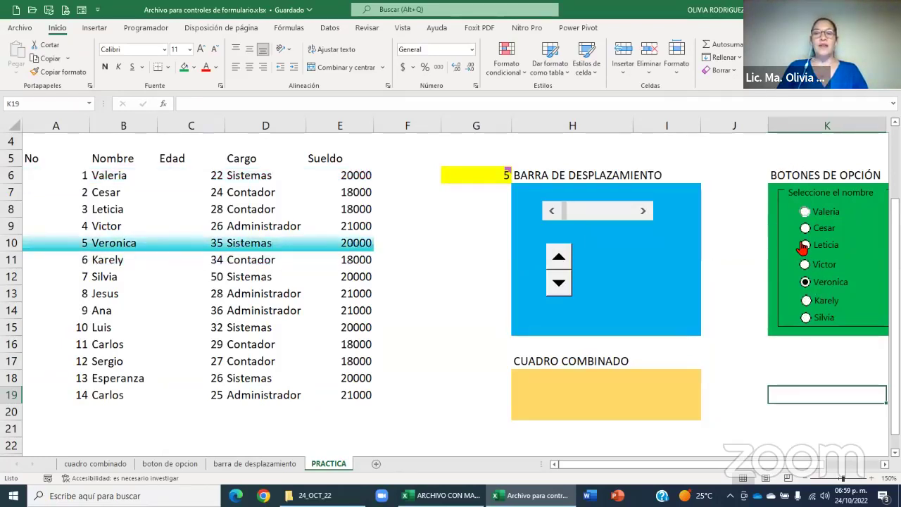
pyautogui.click(805, 227)
pyautogui.click(805, 244)
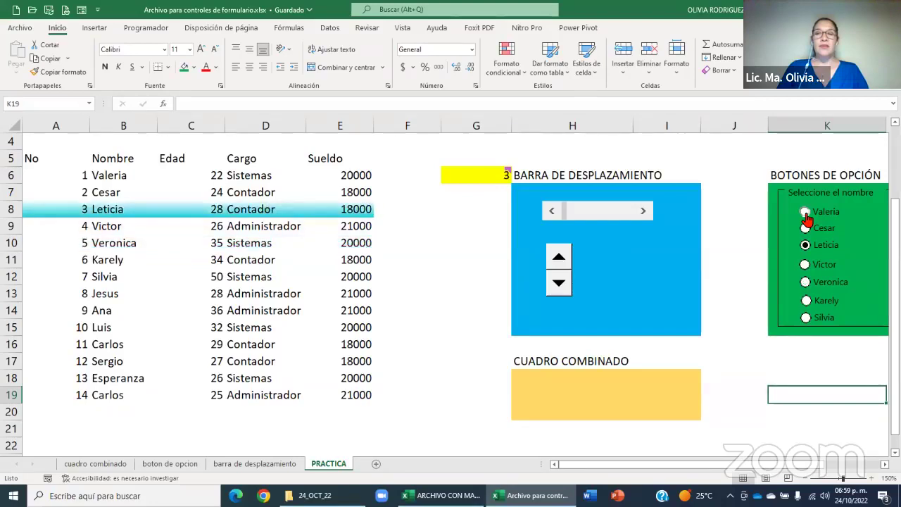
pyautogui.click(805, 211)
pyautogui.click(805, 264)
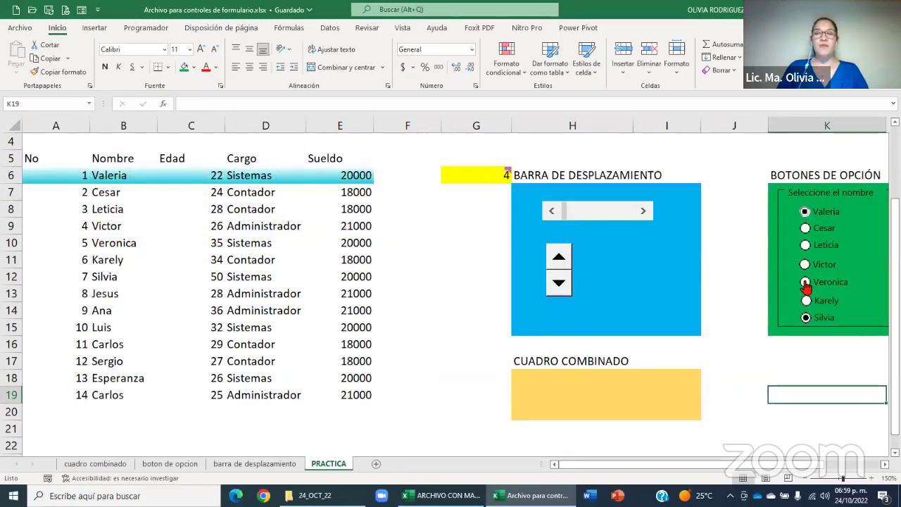
pyautogui.click(807, 299)
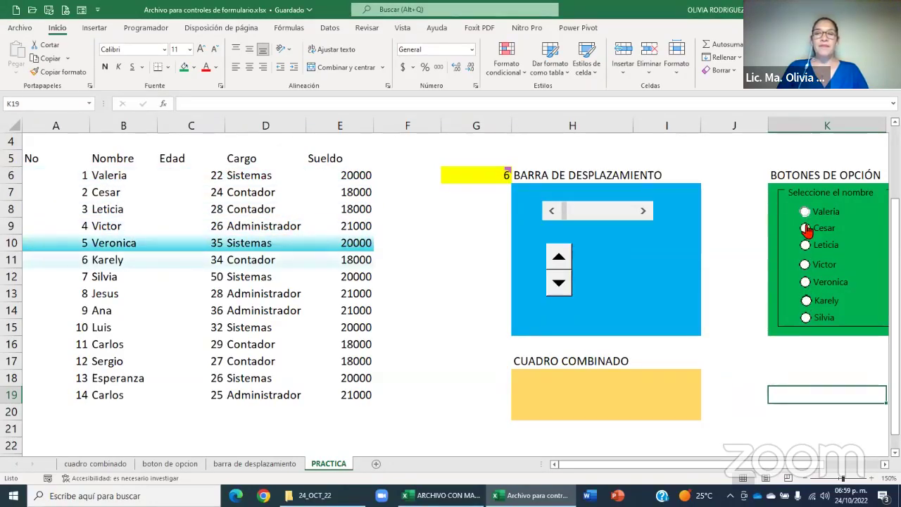
pyautogui.click(805, 211)
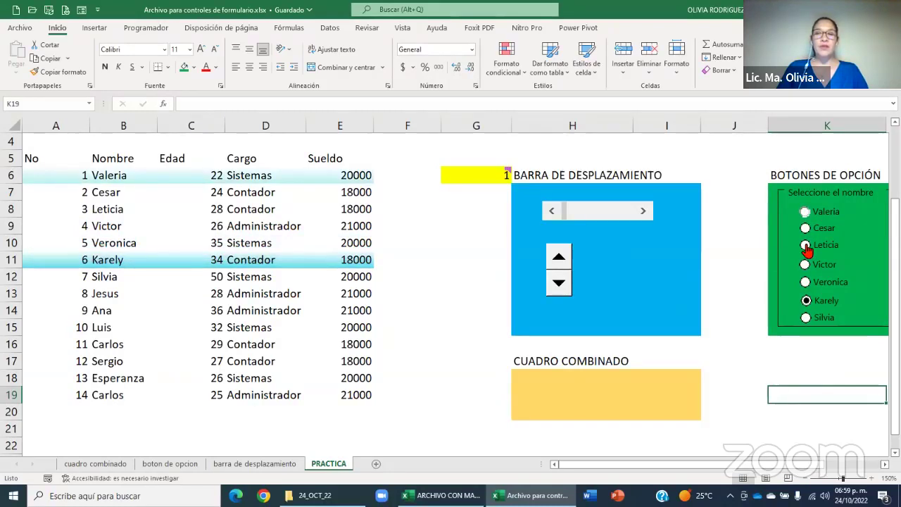
pyautogui.click(805, 246)
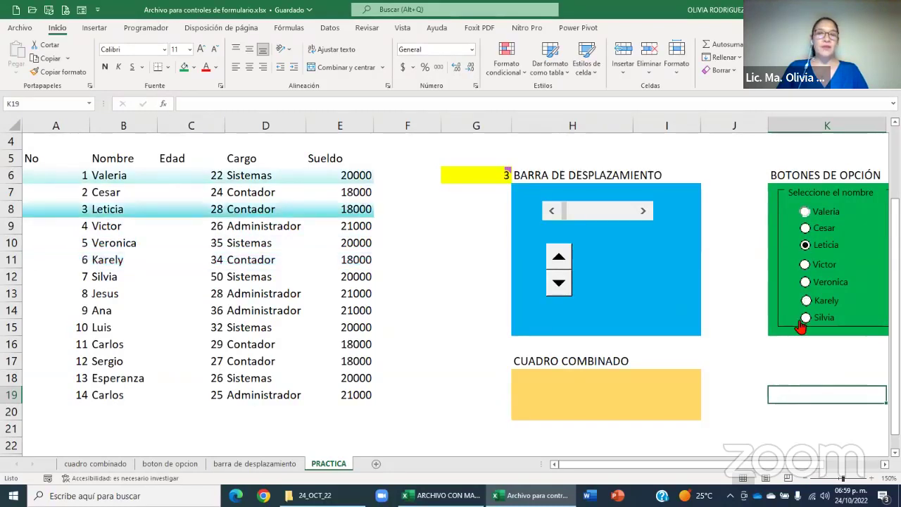
# Select rows 8, 11, 14 and 16, then choose Veronica so G6 is 5 and row 10 highlights.
pyautogui.click(38, 205)
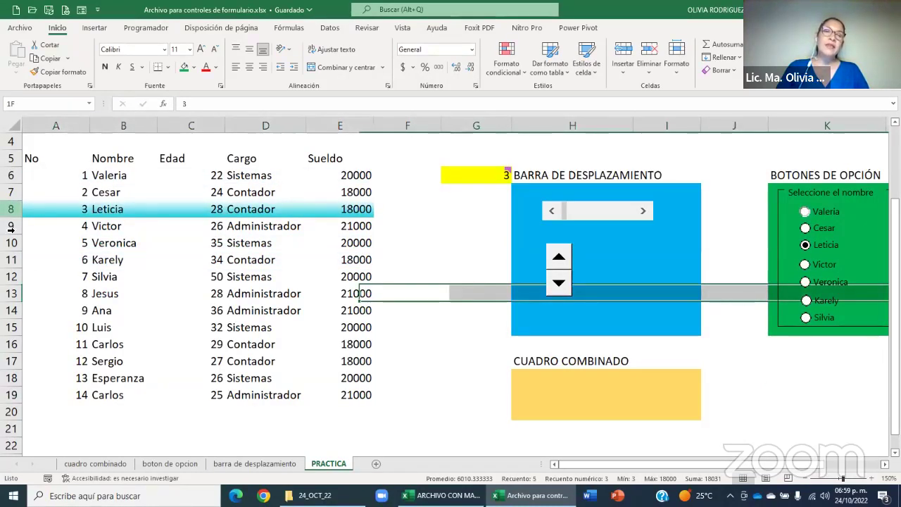
pyautogui.click(11, 259)
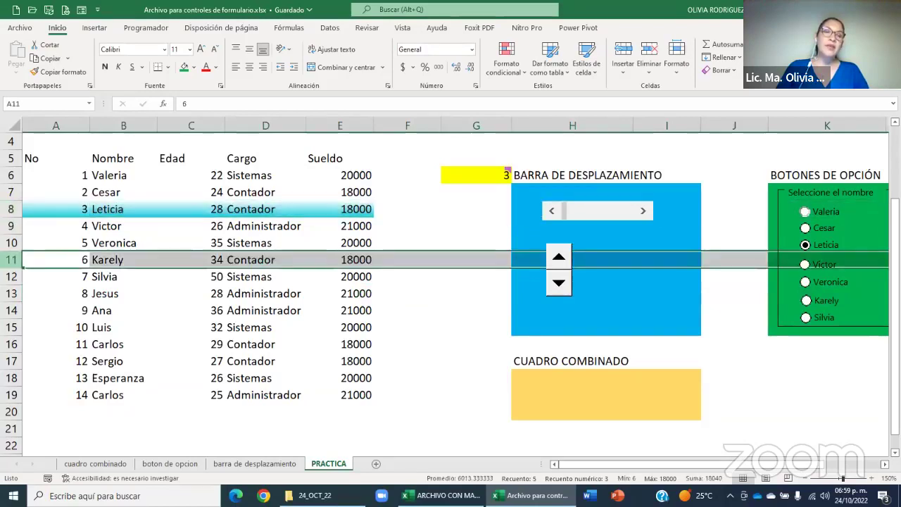
pyautogui.click(13, 313)
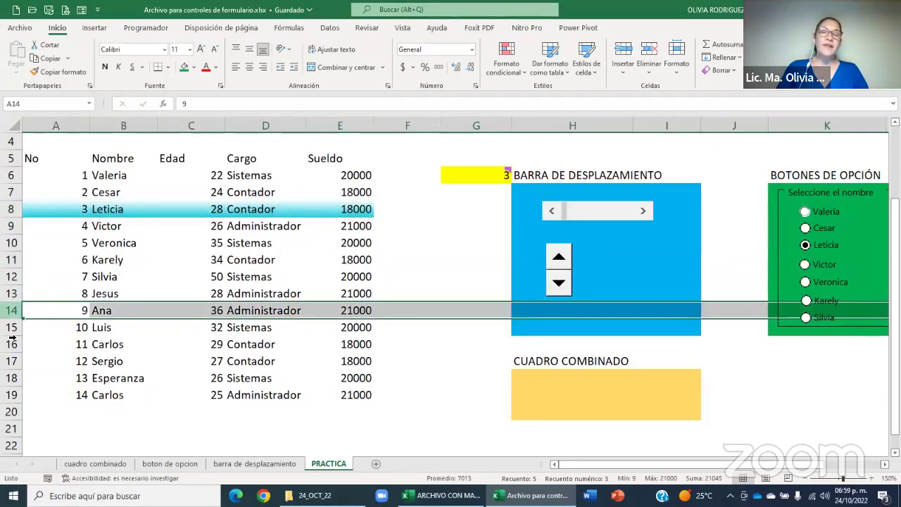
pyautogui.click(12, 344)
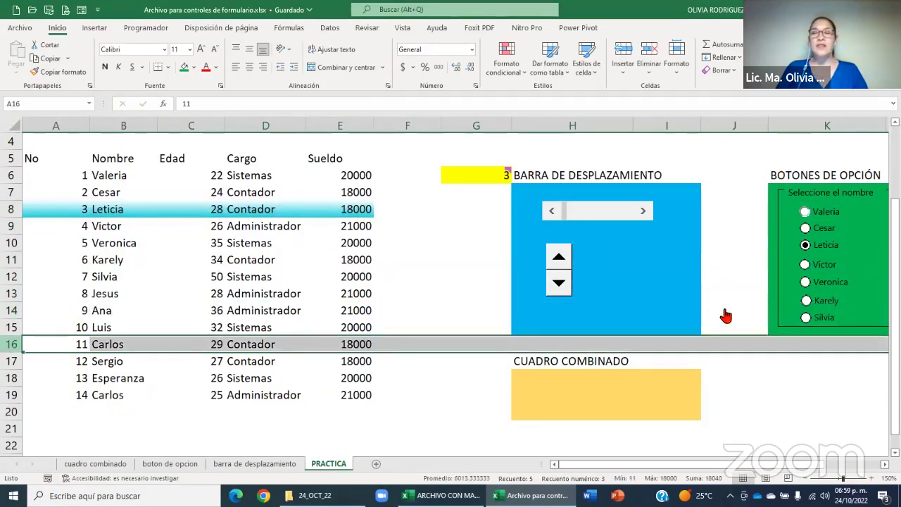
pyautogui.click(805, 282)
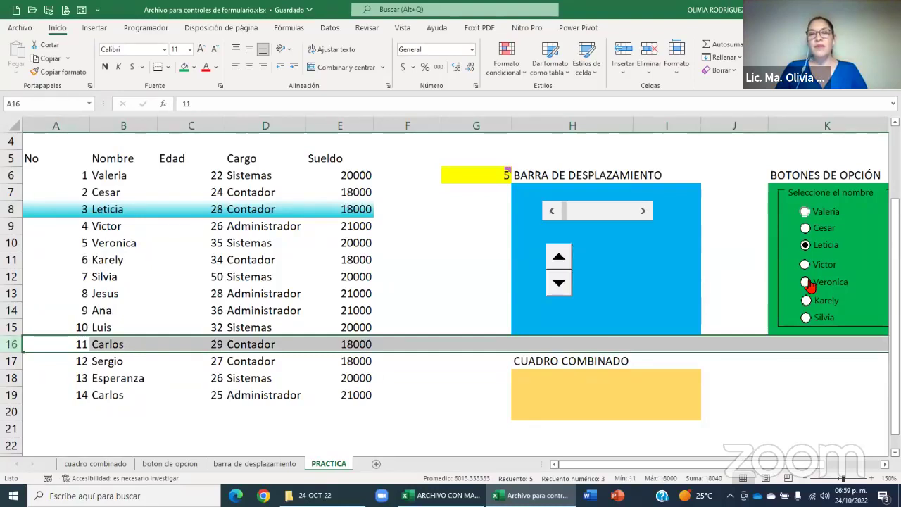
pyautogui.click(806, 396)
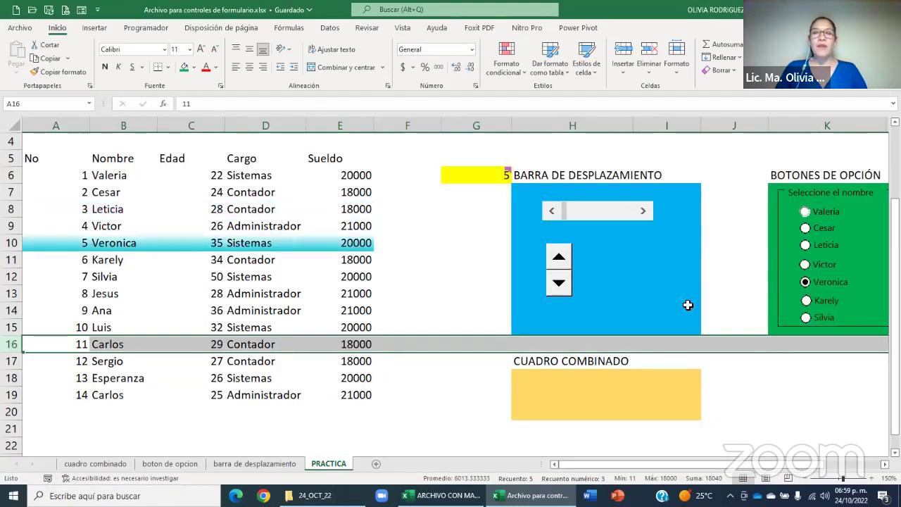
pyautogui.keyDown('ctrl'); pyautogui.click(594, 210); pyautogui.keyUp('ctrl')
# Give the scroll bar minimum 1, maximum 14, page change 5 and cell link $G$6.
pyautogui.rightClick(595, 206)
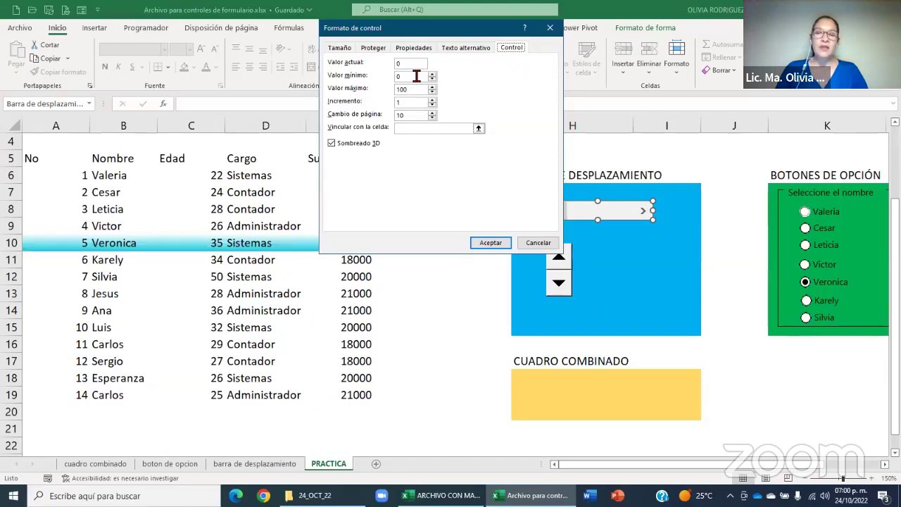
pyautogui.click(416, 76)
pyautogui.write('1')
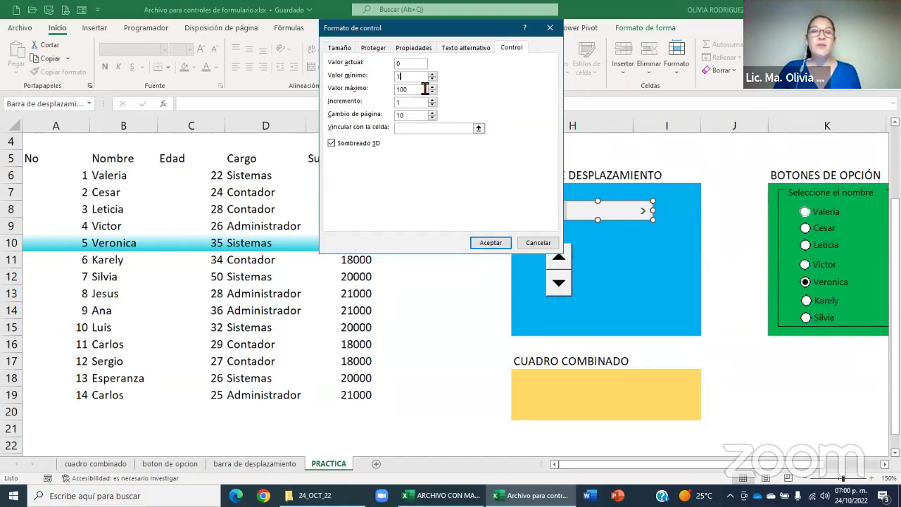
pyautogui.click(425, 88)
pyautogui.write('100')
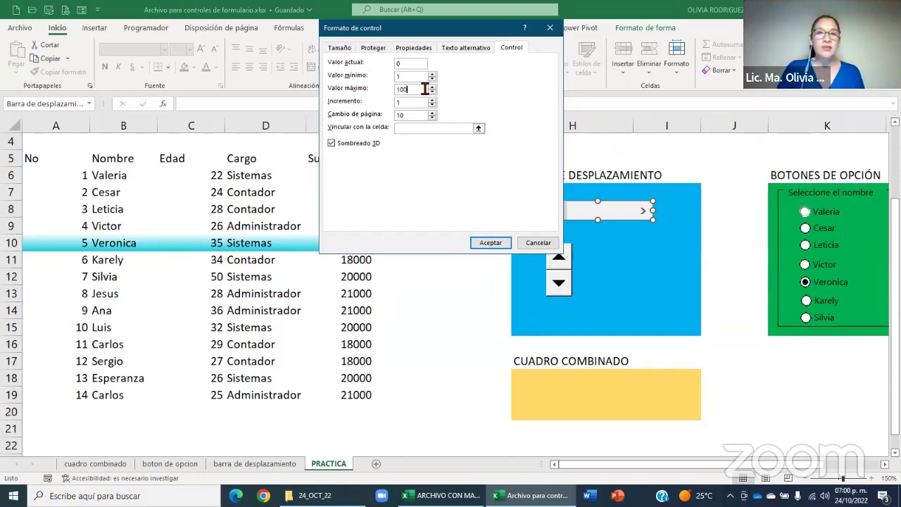
pyautogui.press('BackSpace')
pyautogui.press('BackSpace')
pyautogui.write('4')
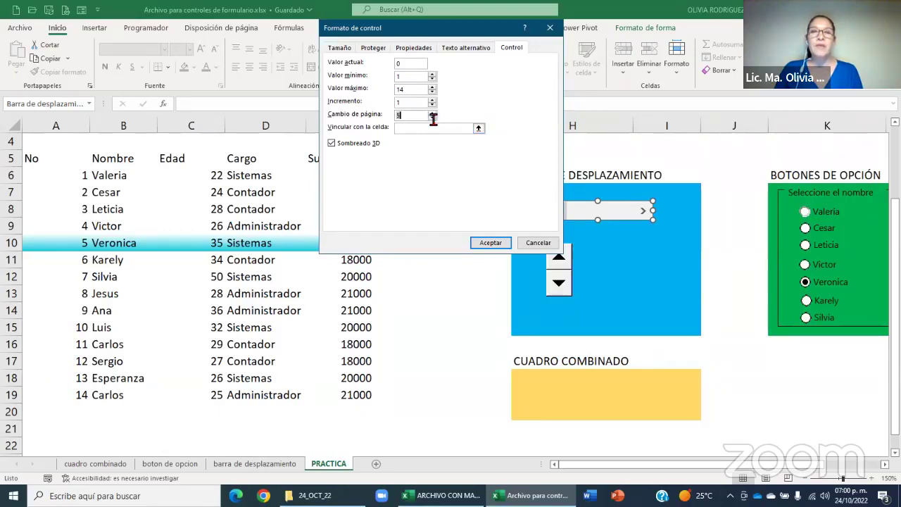
pyautogui.click(479, 128)
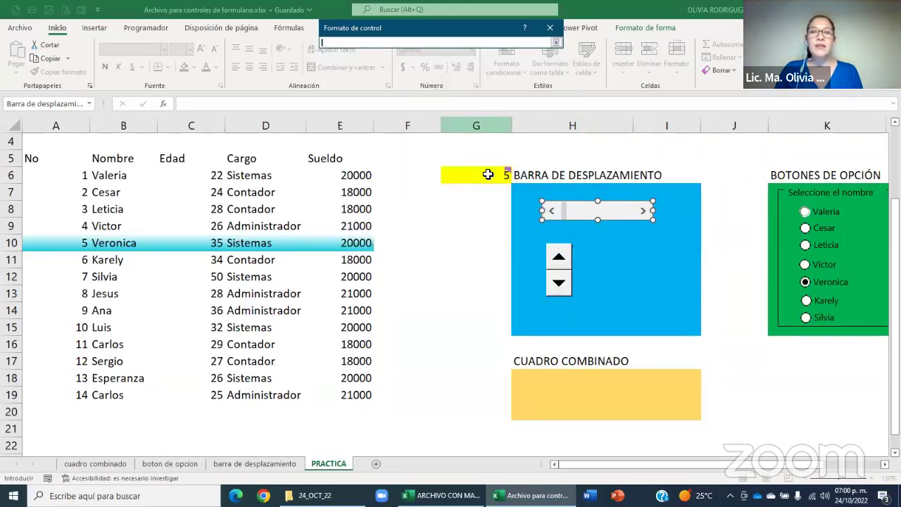
pyautogui.click(488, 173)
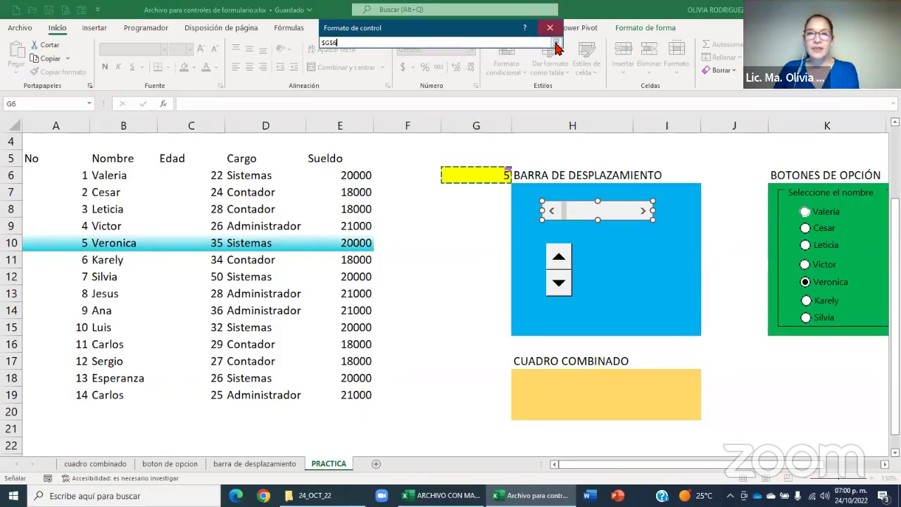
pyautogui.press('Return')
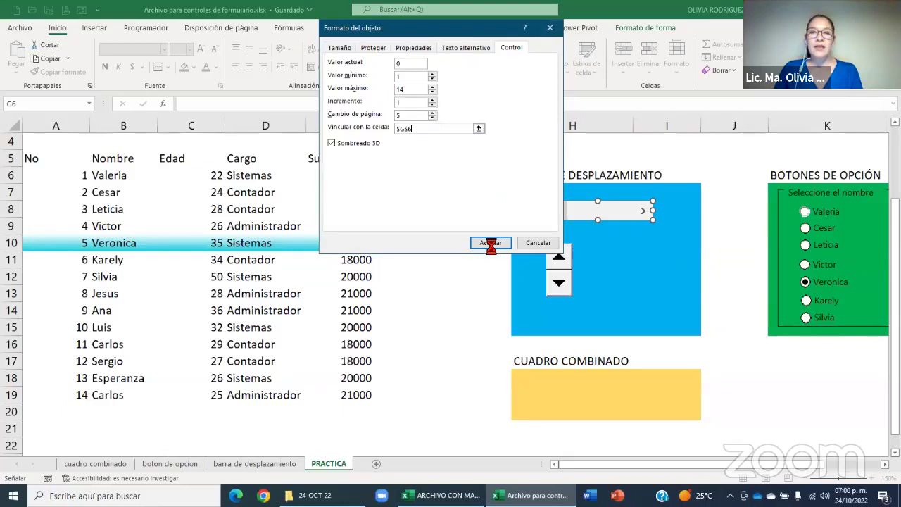
pyautogui.click(489, 244)
pyautogui.click(638, 273)
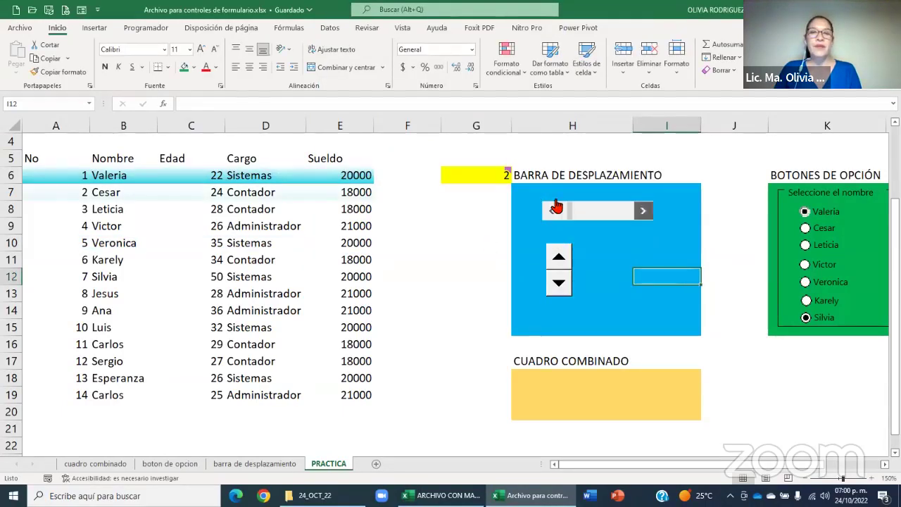
# Step the scroll bar up from 2 to 14, moving the highlight from Cesar to the last employee.
pyautogui.click(641, 213)
pyautogui.click(641, 213)
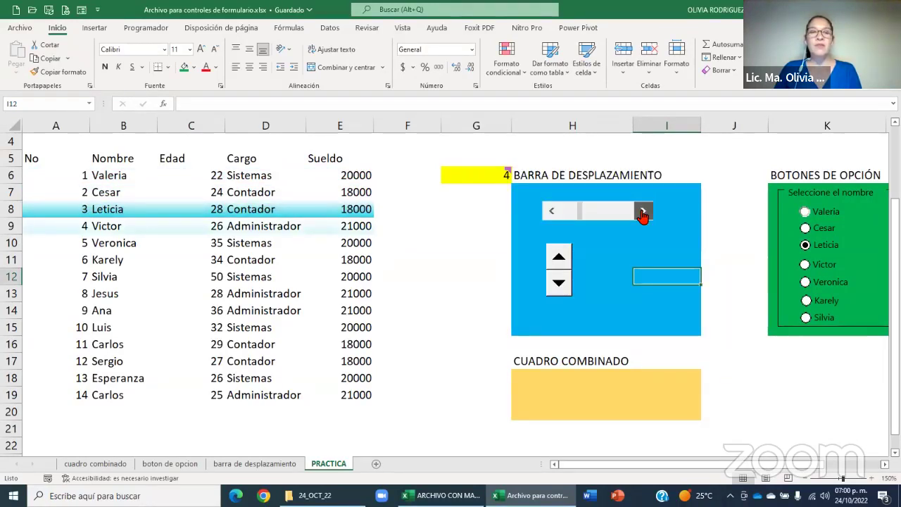
pyautogui.tripleClick(642, 213)
pyautogui.click(643, 213)
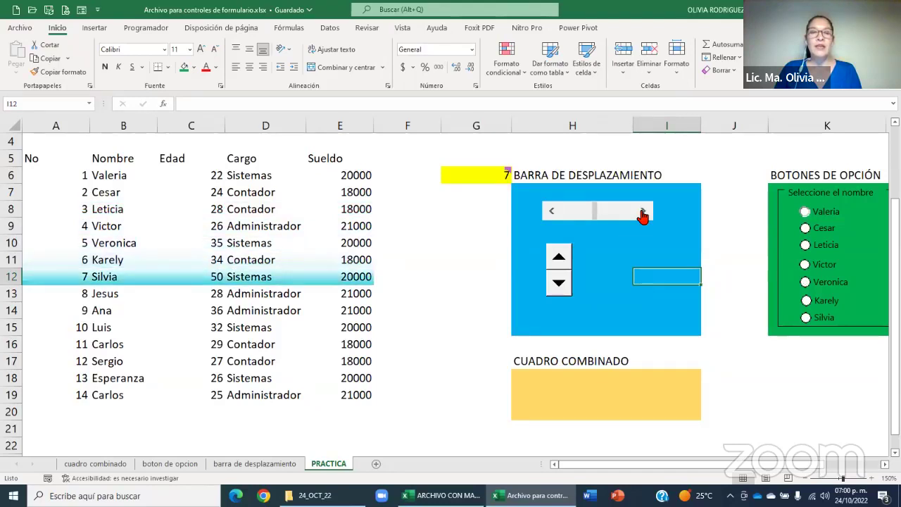
pyautogui.tripleClick(643, 213)
pyautogui.click(642, 213)
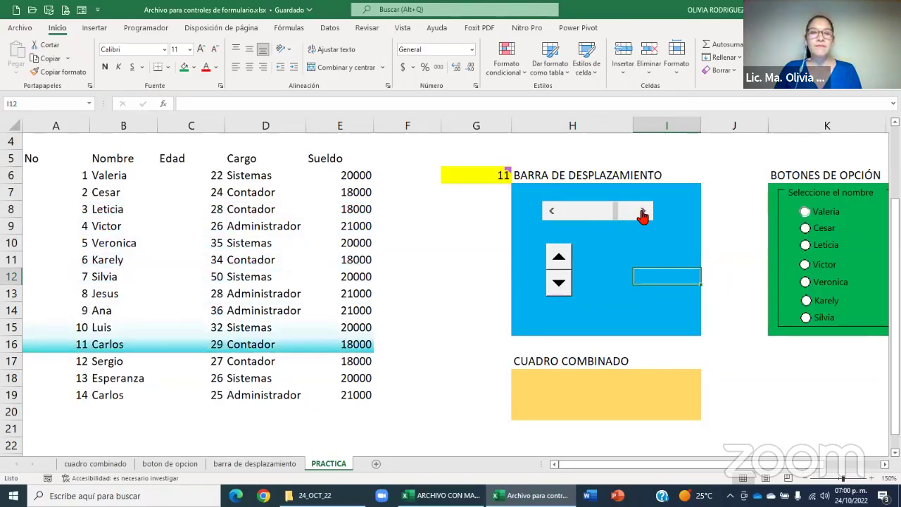
pyautogui.tripleClick(642, 214)
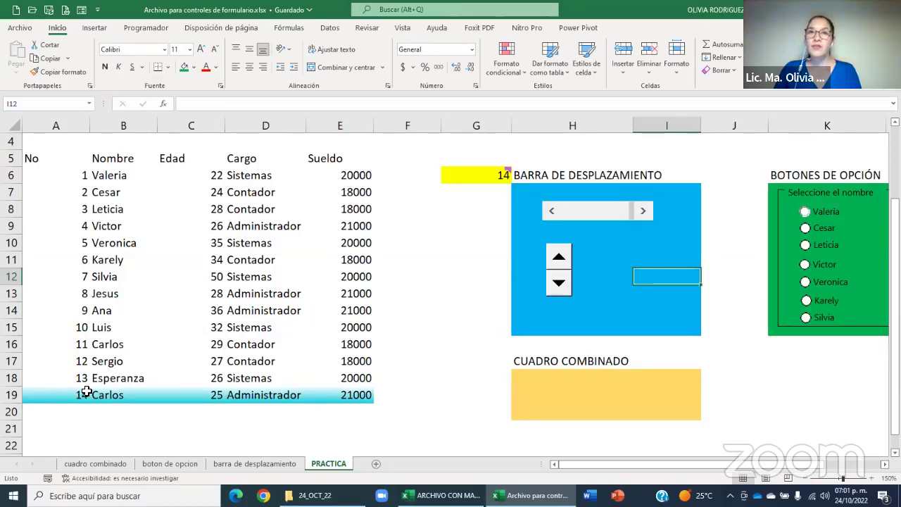
# Move the scroll bar back down from 14 to the minimum of 1.
pyautogui.tripleClick(551, 212)
pyautogui.click(551, 211)
pyautogui.click(551, 212)
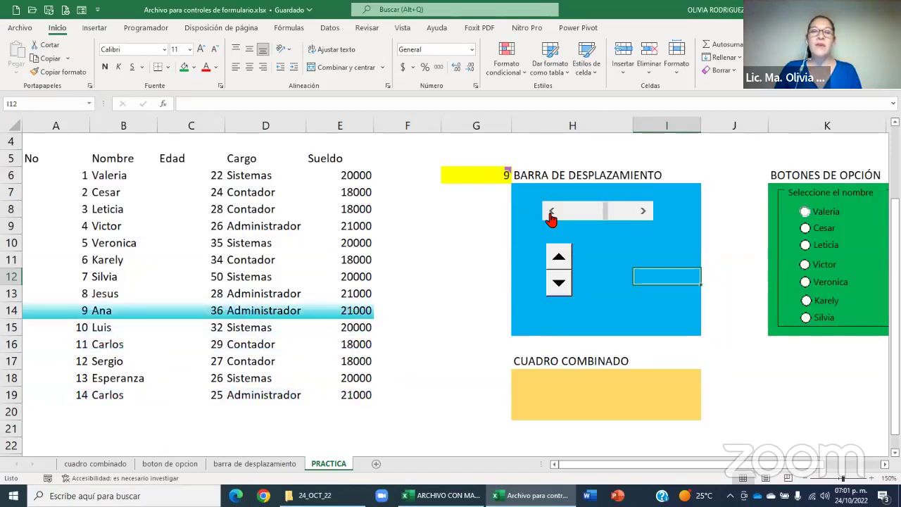
pyautogui.tripleClick(551, 212)
pyautogui.doubleClick(551, 212)
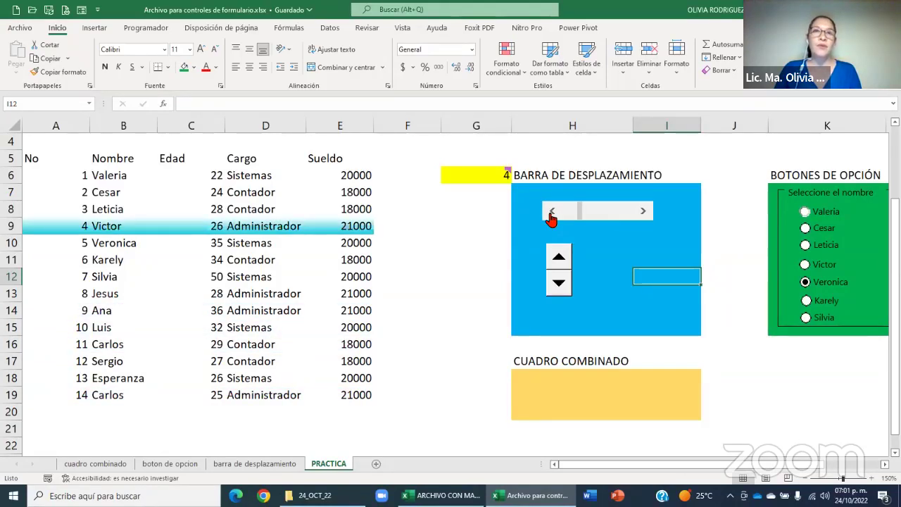
pyautogui.tripleClick(551, 212)
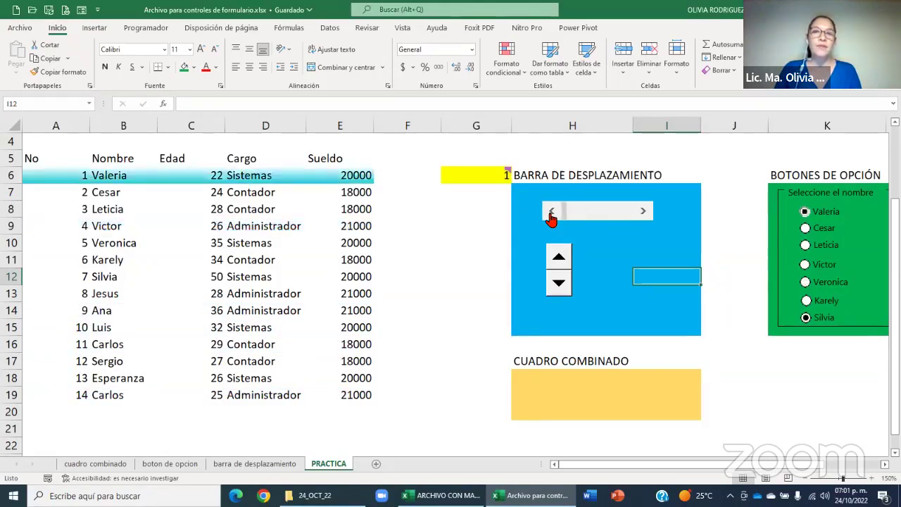
# Step G6 up again through Cesar, Leticia, Victor and Silvia, ending at 8 on Jesus's row 13.
pyautogui.click(642, 213)
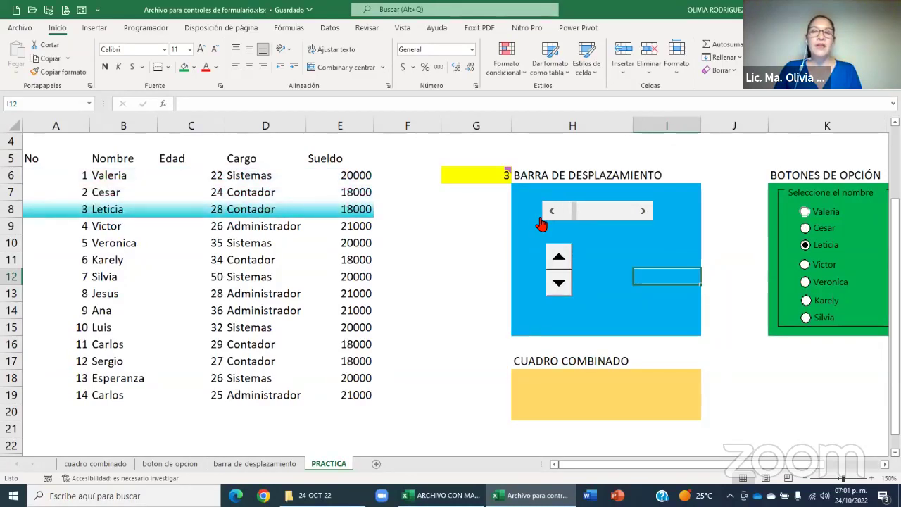
pyautogui.moveTo(574, 211); pyautogui.dragTo(660, 227)
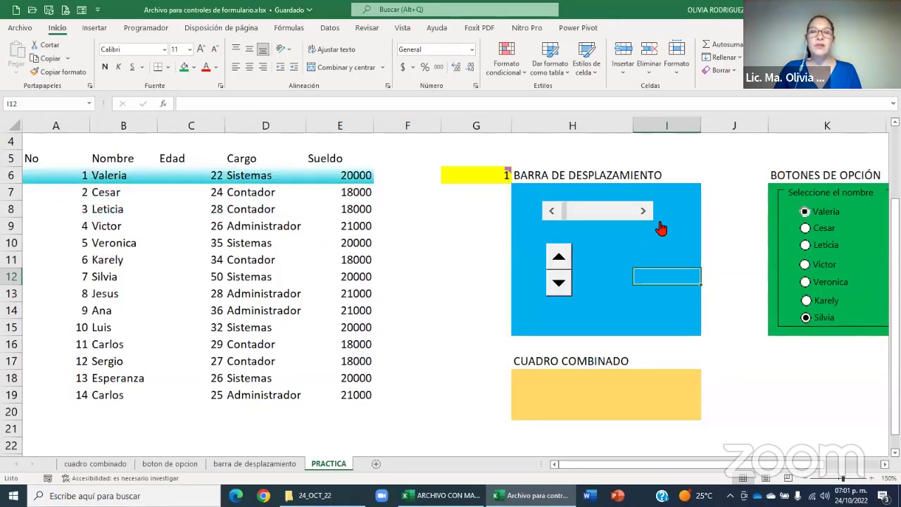
pyautogui.click(661, 227)
pyautogui.click(642, 211)
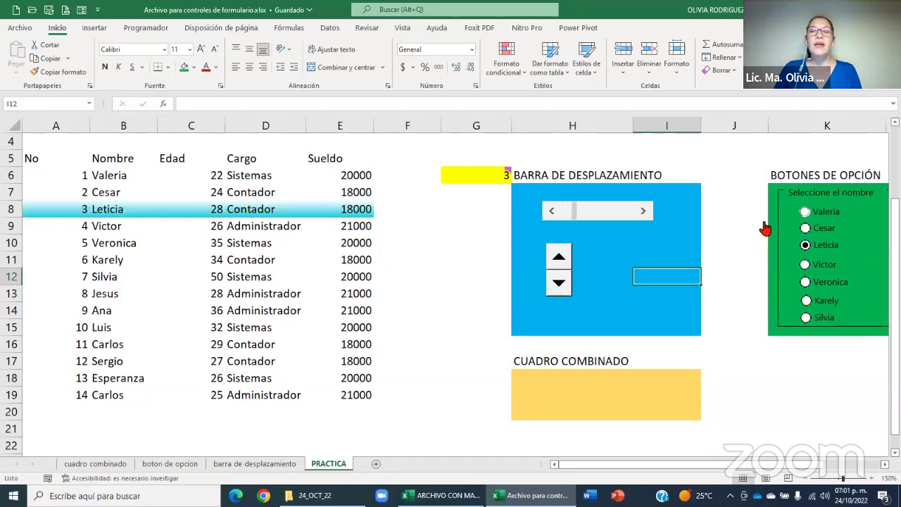
pyautogui.click(643, 217)
pyautogui.click(642, 211)
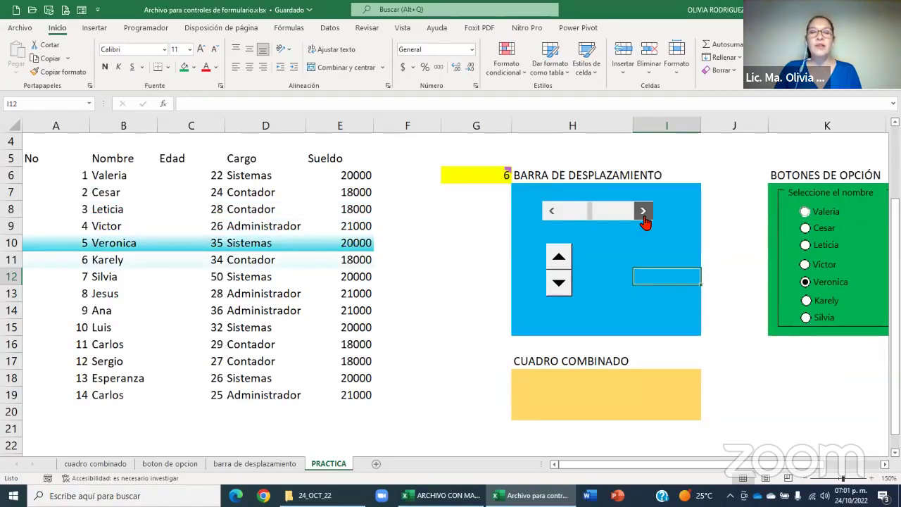
pyautogui.click(642, 211)
pyautogui.click(642, 211)
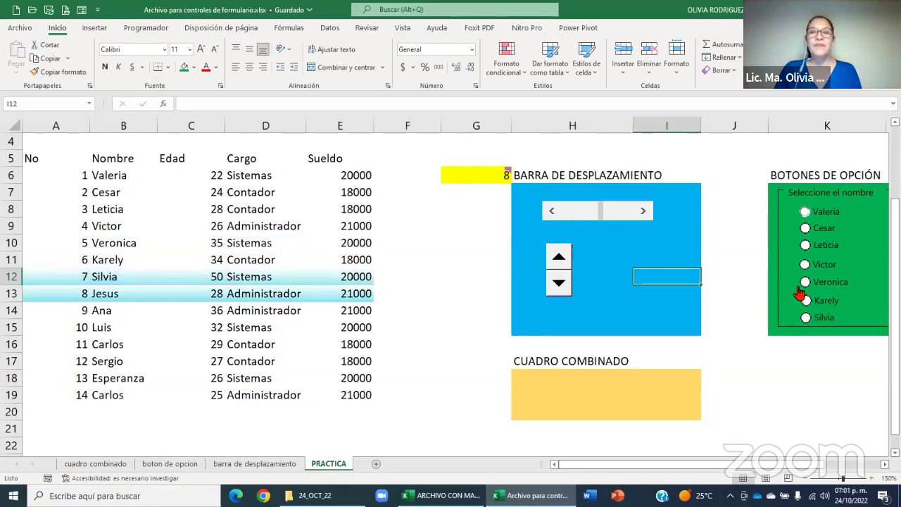
pyautogui.click(642, 211)
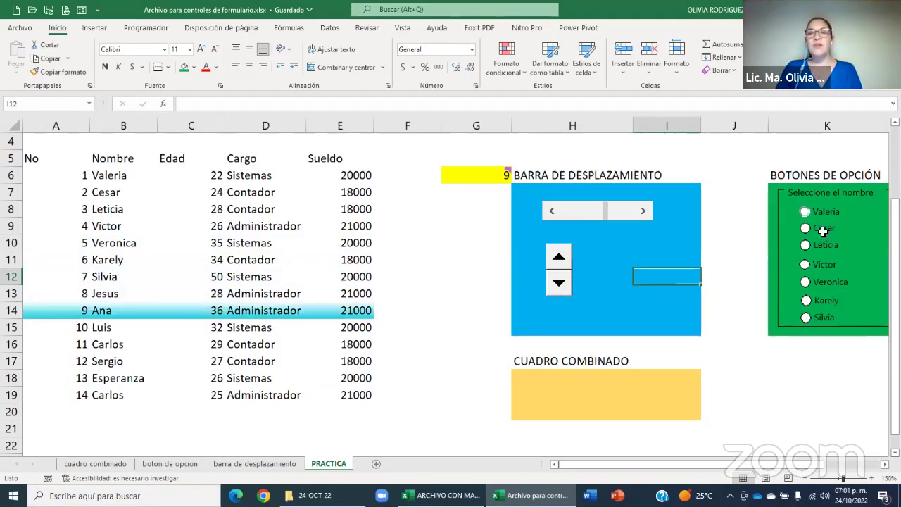
pyautogui.click(553, 211)
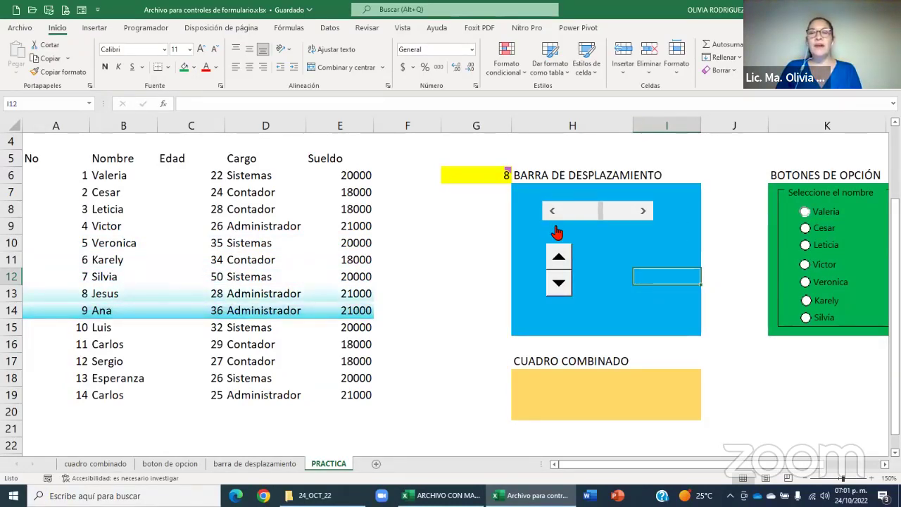
pyautogui.click(553, 212)
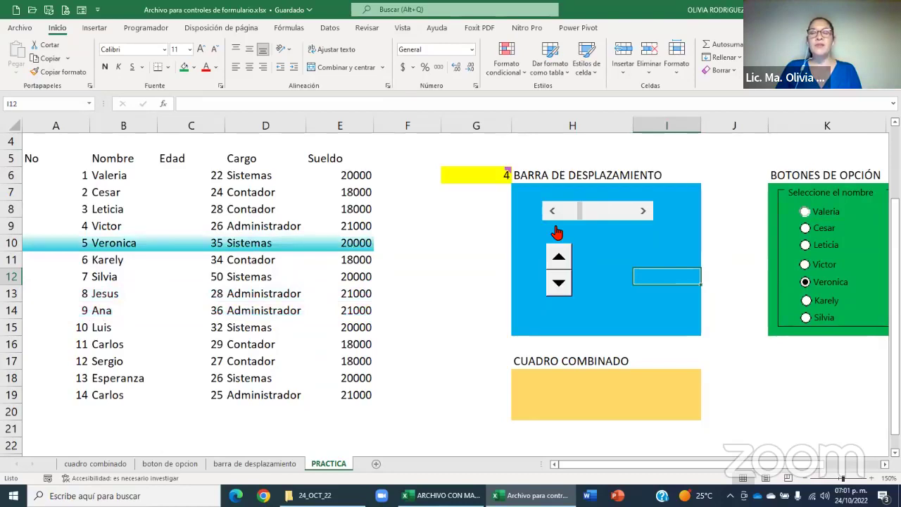
pyautogui.click(644, 212)
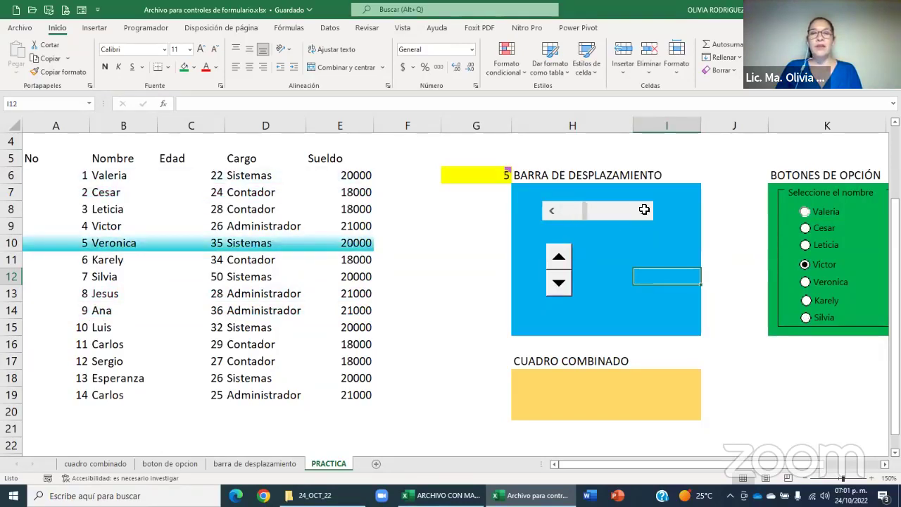
pyautogui.click(645, 213)
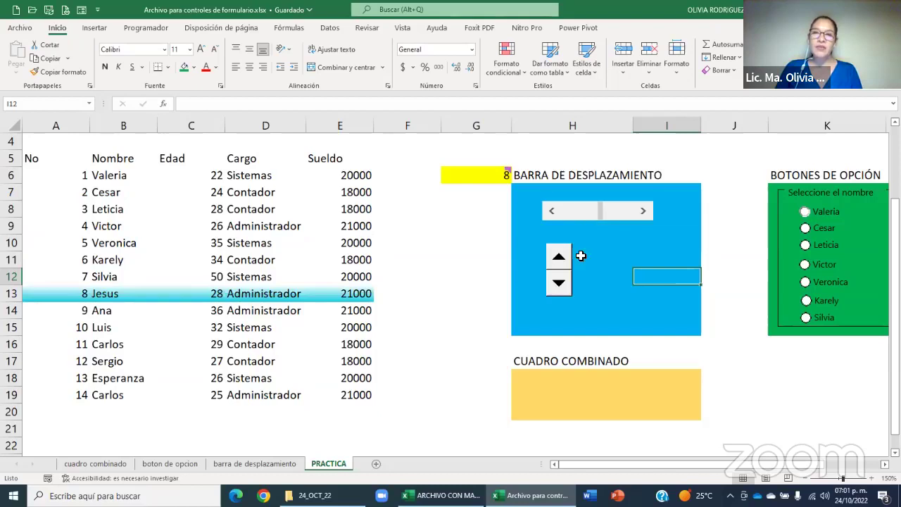
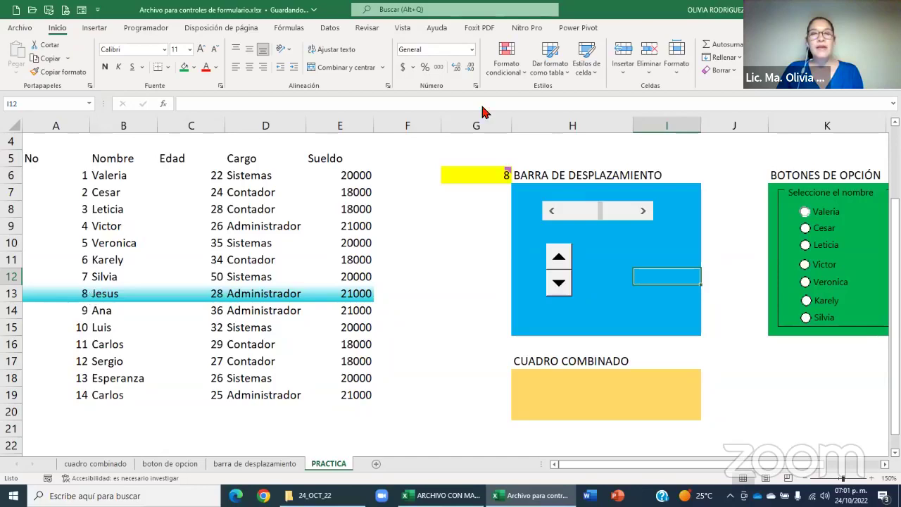
# Clear all conditional formatting rules from the entire PRACTICA sheet.
pyautogui.click(506, 59)
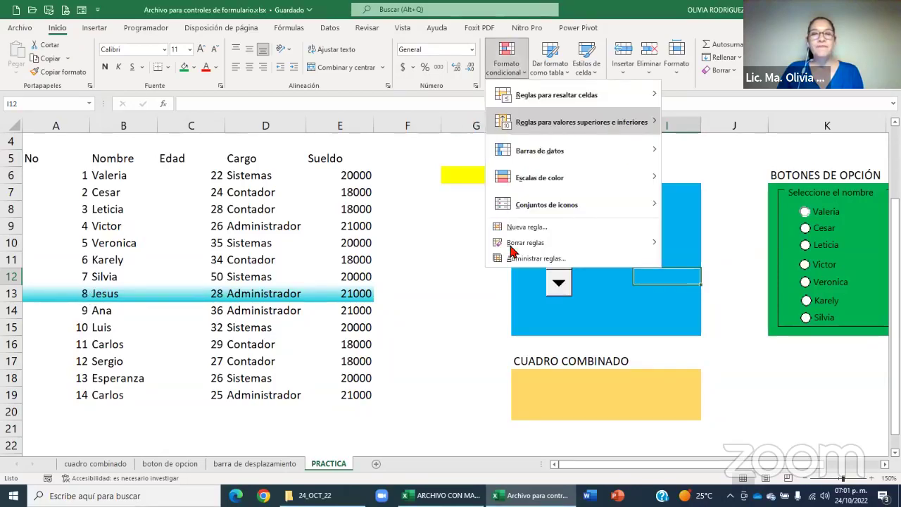
pyautogui.moveTo(510, 247)
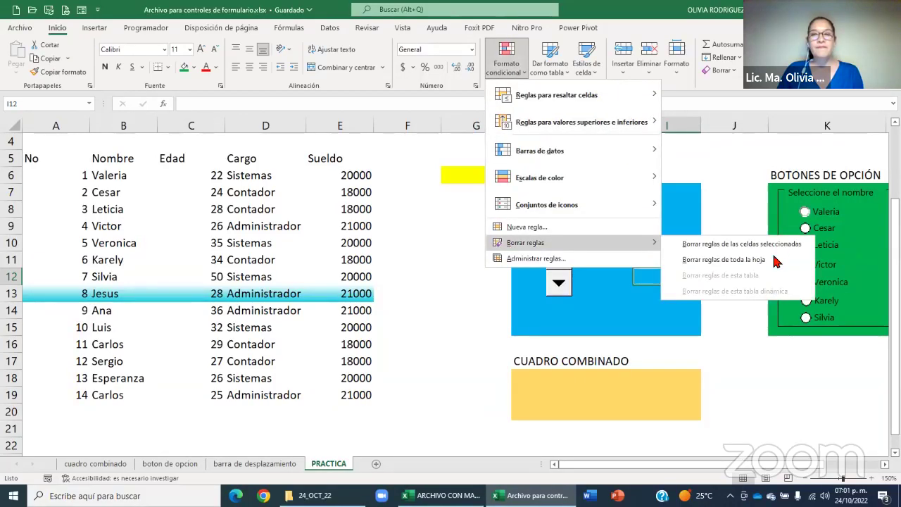
pyautogui.click(776, 259)
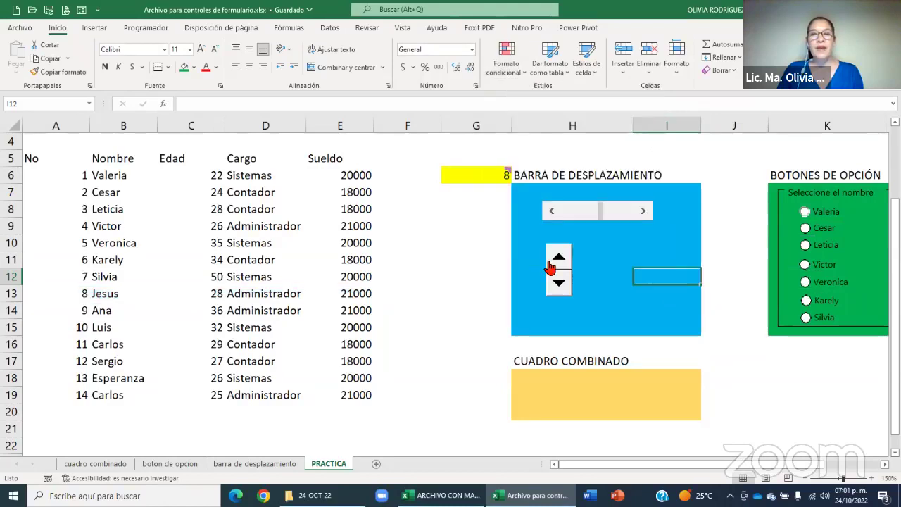
# Step the scroll bar arrows up and down to test the linked value in G6.
pyautogui.click(645, 217)
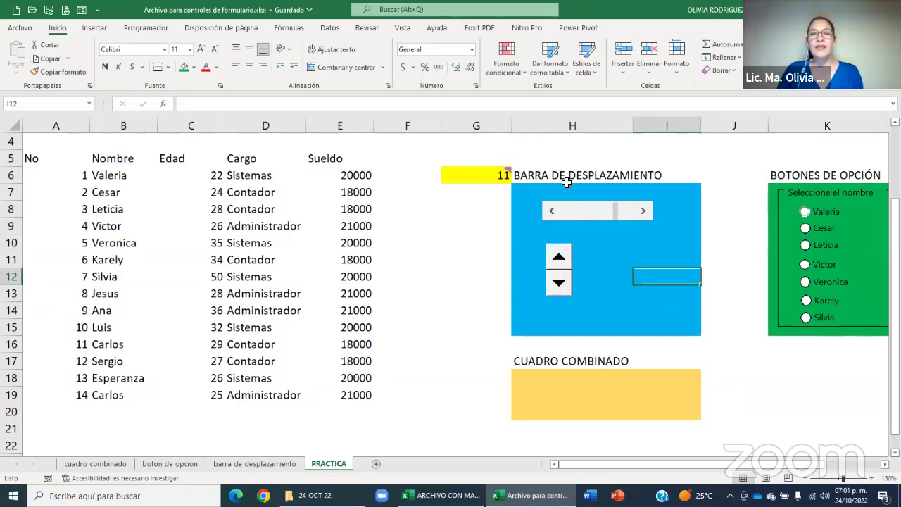
pyautogui.click(644, 215)
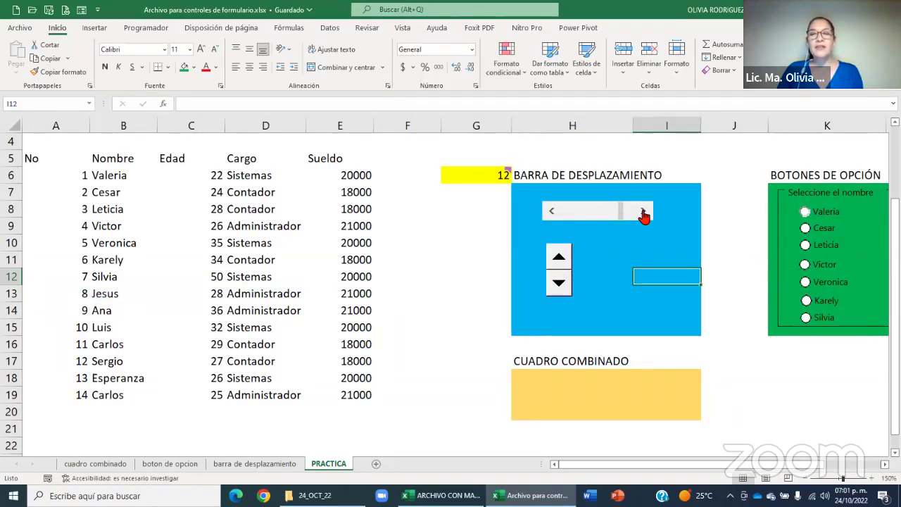
pyautogui.doubleClick(544, 215)
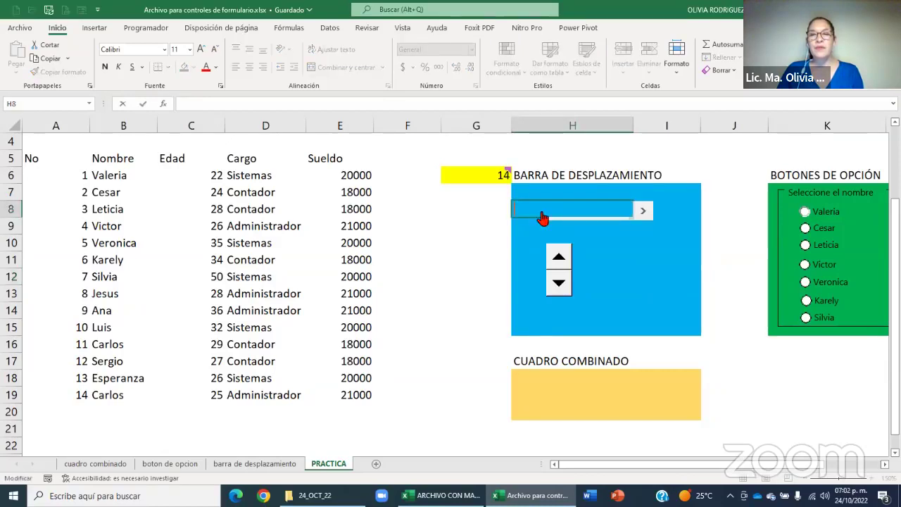
pyautogui.click(647, 215)
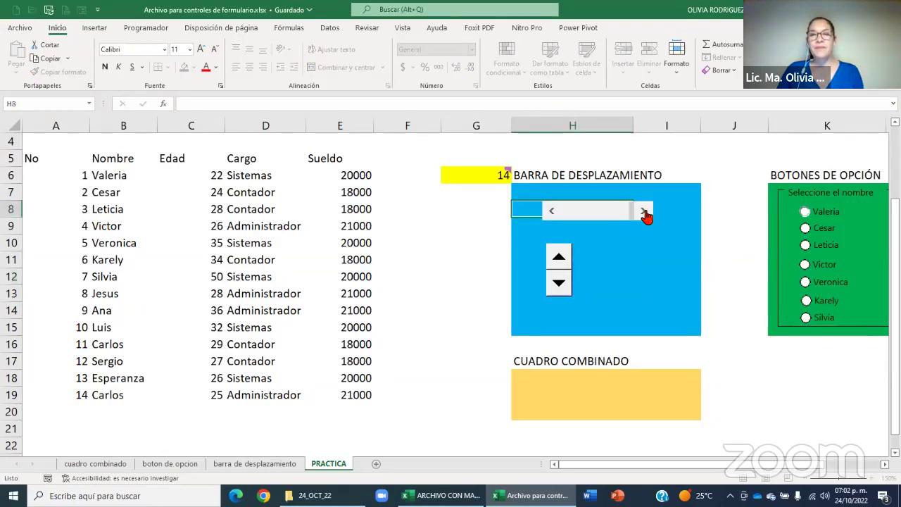
pyautogui.click(552, 213)
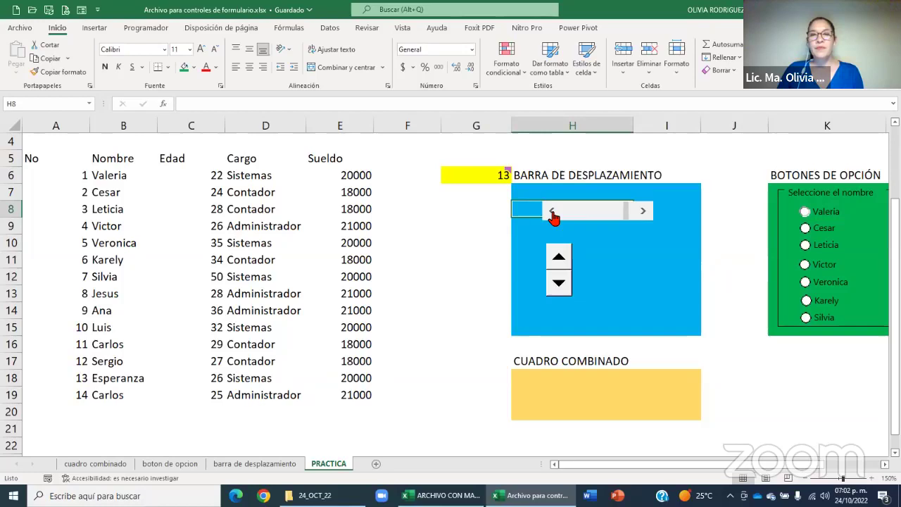
pyautogui.click(553, 214)
pyautogui.click(553, 214)
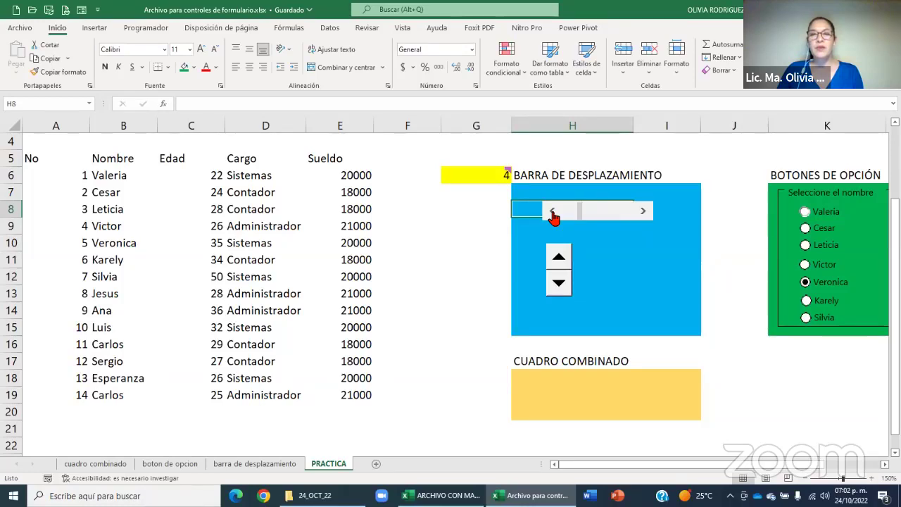
pyautogui.click(804, 227)
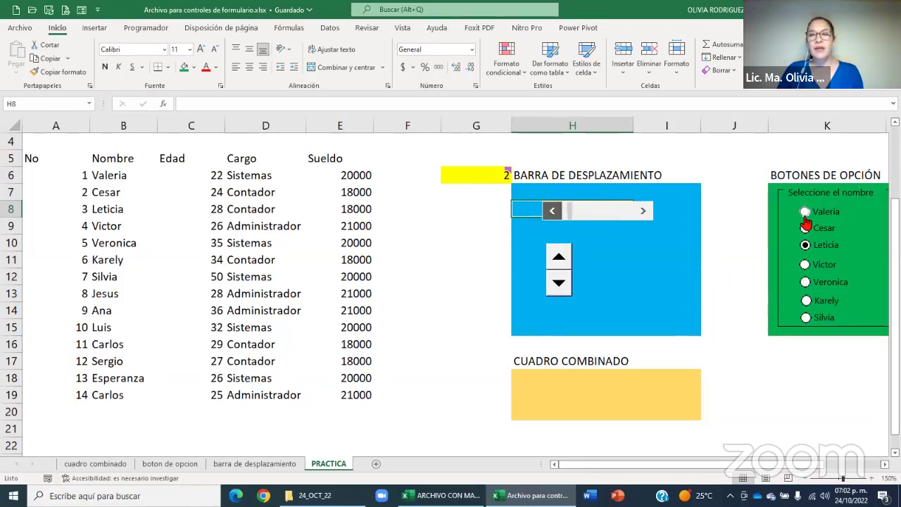
pyautogui.click(642, 213)
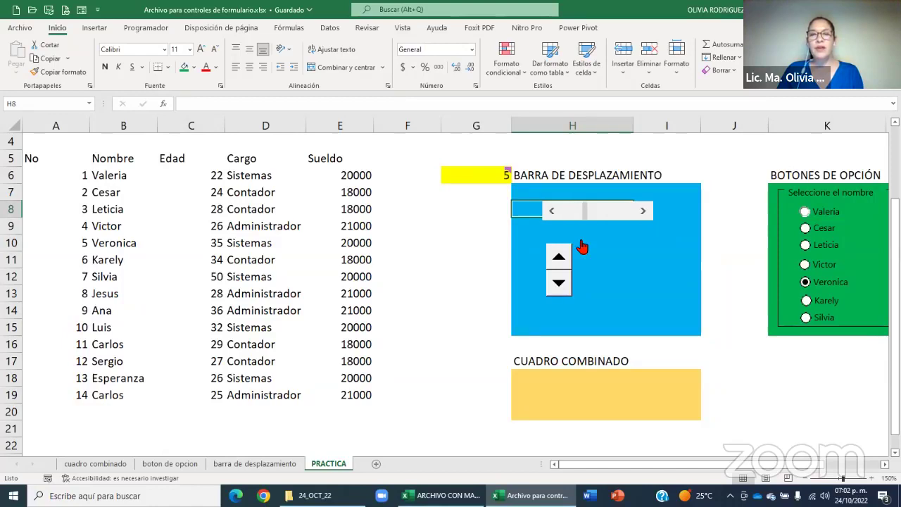
# Use the spin button to change the linked value to 4, selecting Victor.
pyautogui.click(559, 287)
pyautogui.click(559, 287)
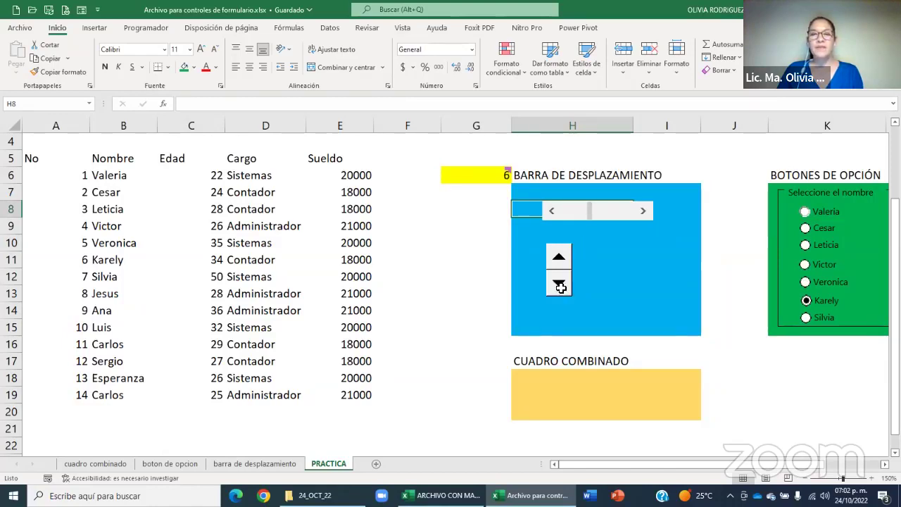
pyautogui.click(560, 287)
pyautogui.click(567, 256)
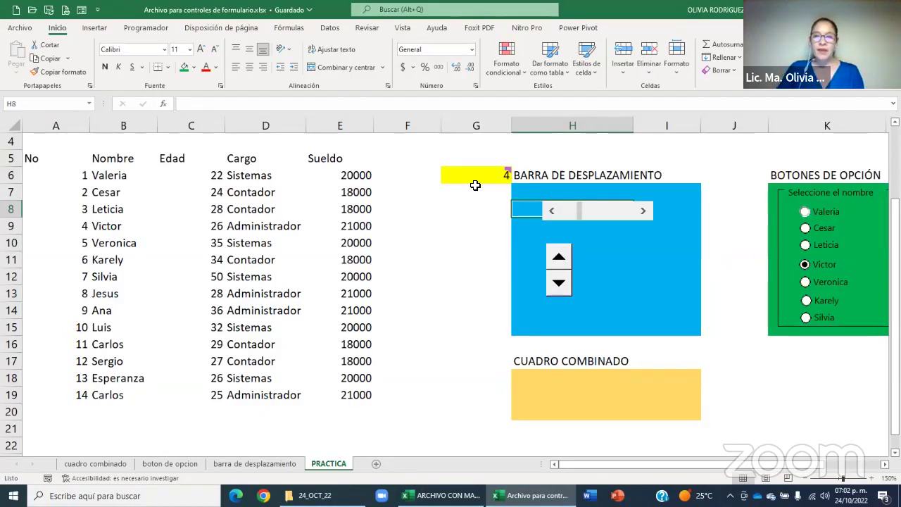
# Select cell H18 in the CUADRO COMBINADO area.
pyautogui.click(598, 379)
pyautogui.press('Down')
pyautogui.press('Down')
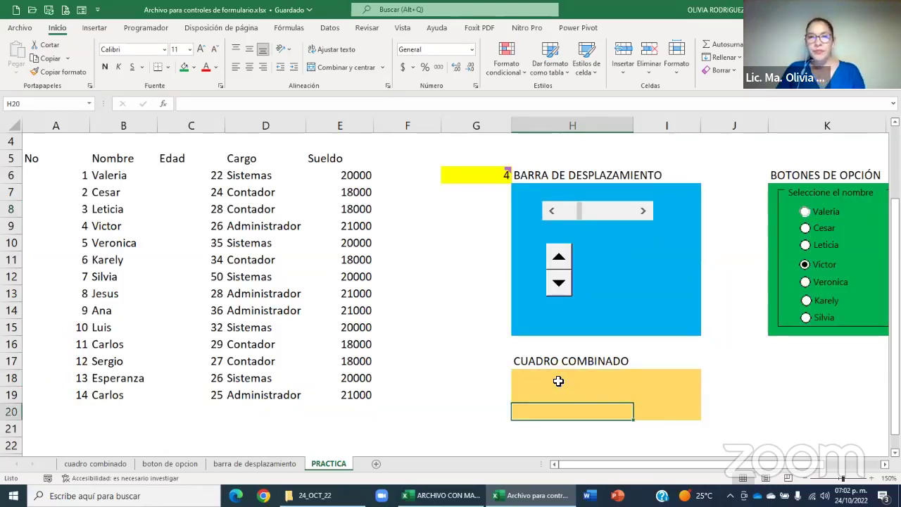
pyautogui.click(558, 381)
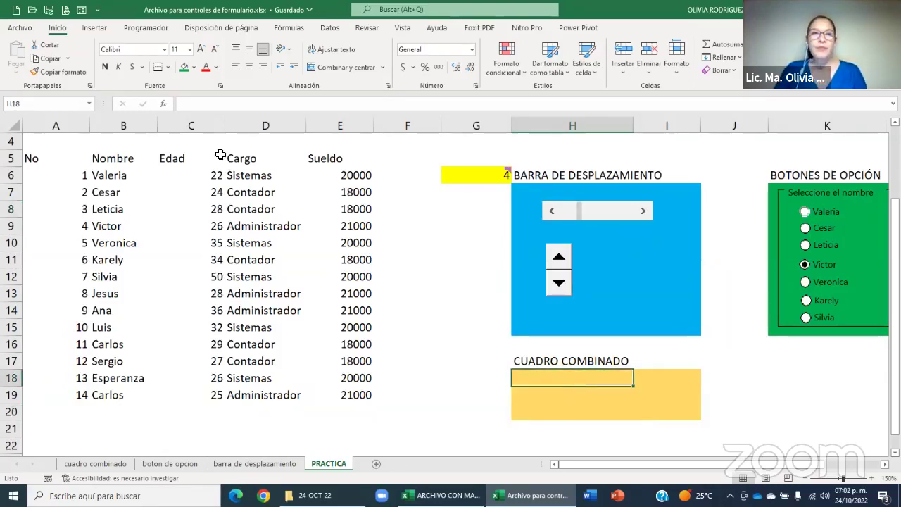
# Draw a Cuadro combinado form control from H18 across the yellow area.
pyautogui.click(137, 30)
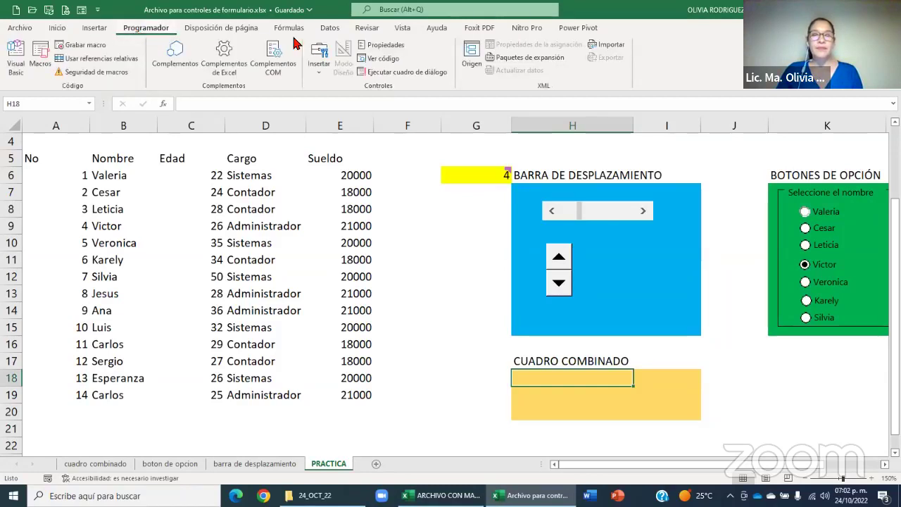
pyautogui.click(320, 78)
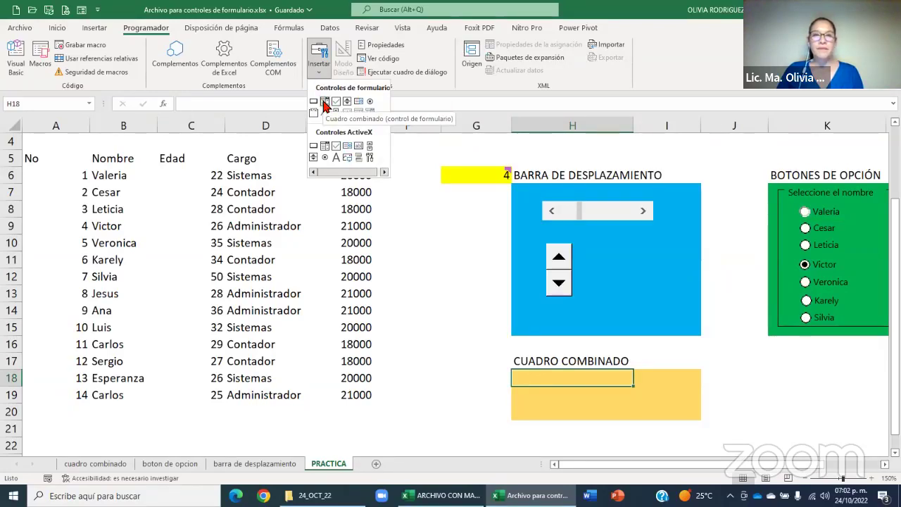
pyautogui.click(324, 103)
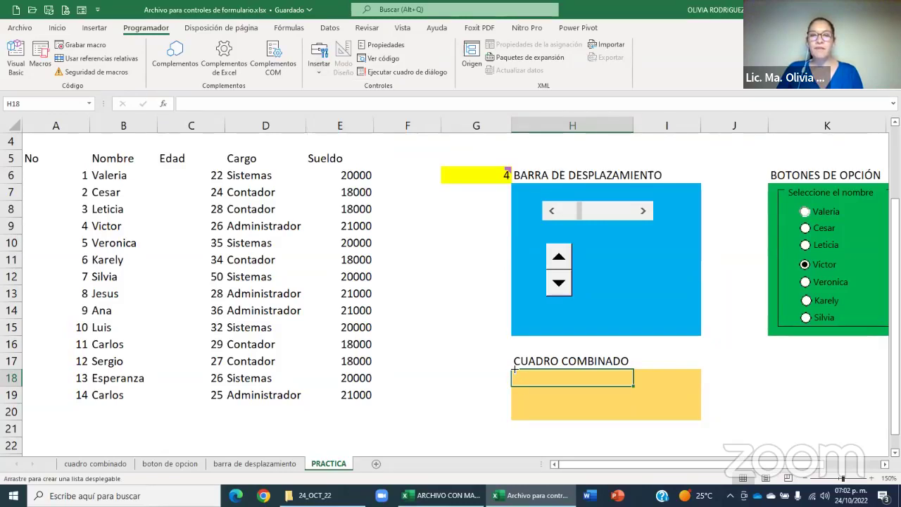
pyautogui.moveTo(515, 369); pyautogui.dragTo(542, 385)
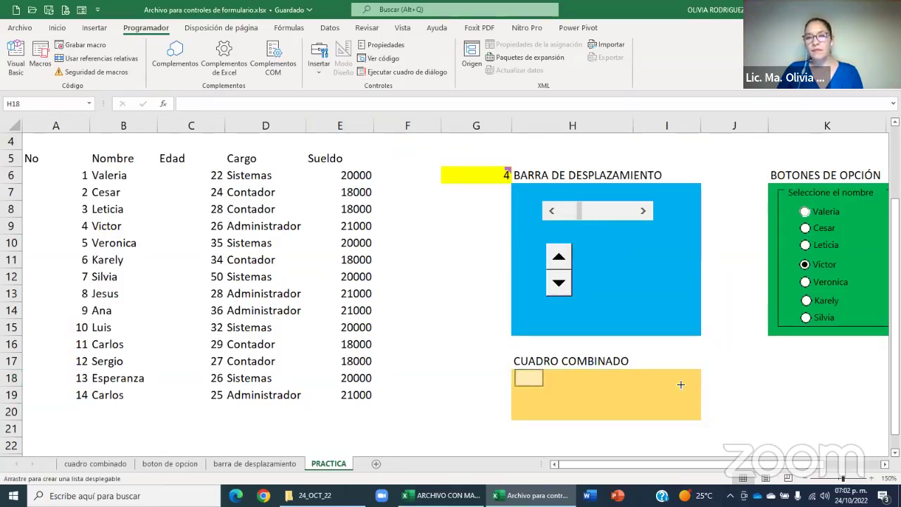
pyautogui.moveTo(680, 383); pyautogui.dragTo(680, 385)
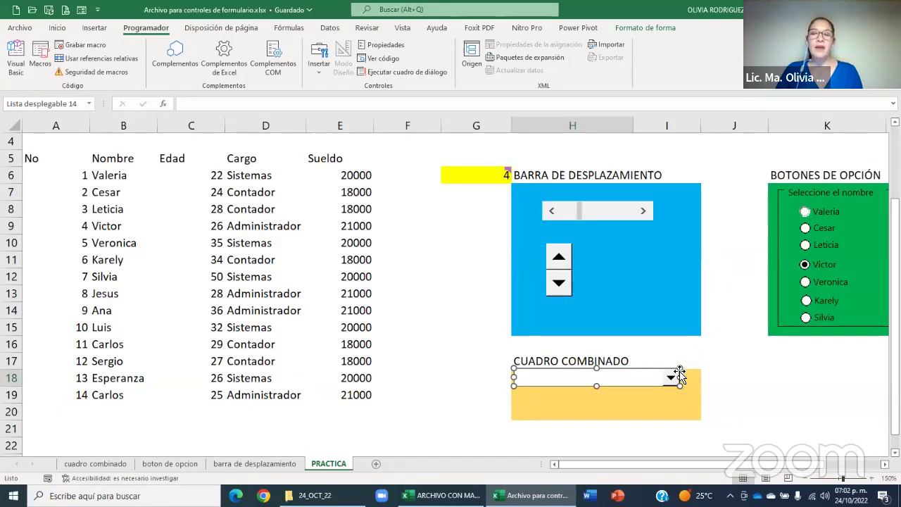
# Set the combo box's input range to the names in $B$6:$B$19 via Format Control.
pyautogui.rightClick(679, 380)
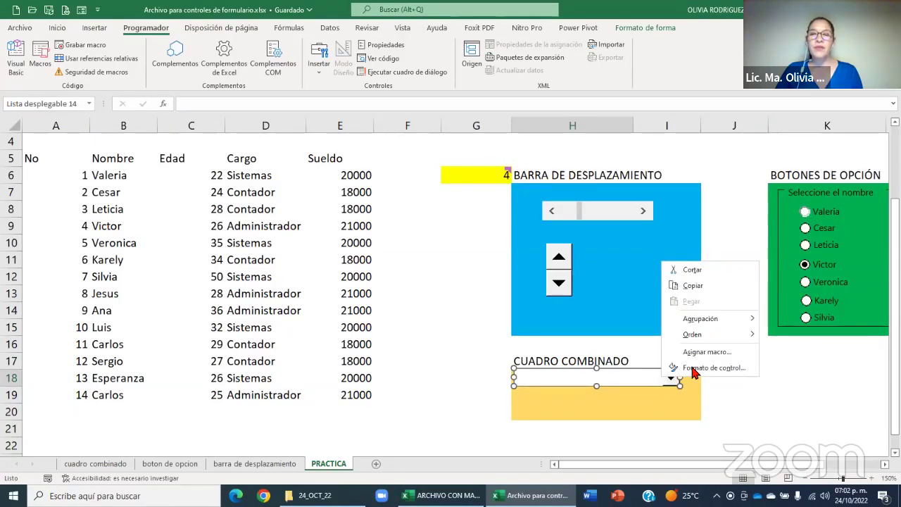
pyautogui.click(692, 367)
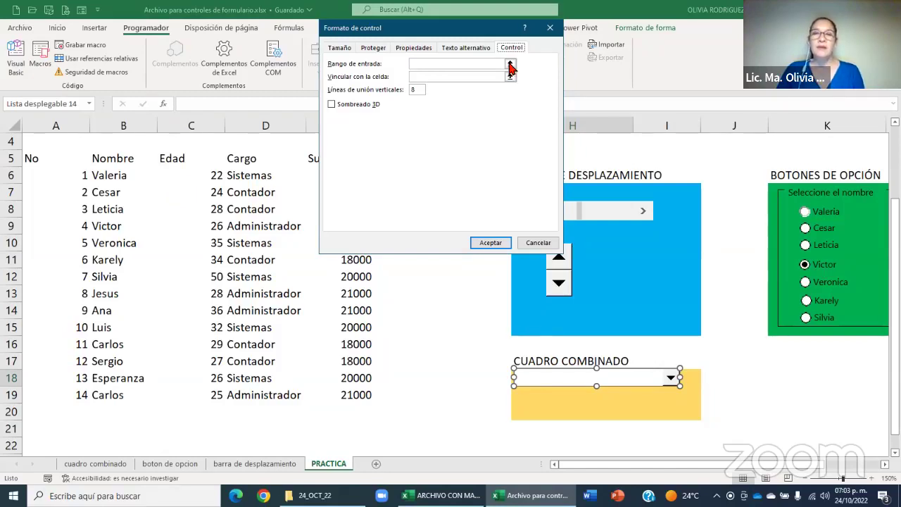
pyautogui.click(128, 176)
pyautogui.moveTo(128, 176); pyautogui.dragTo(136, 395)
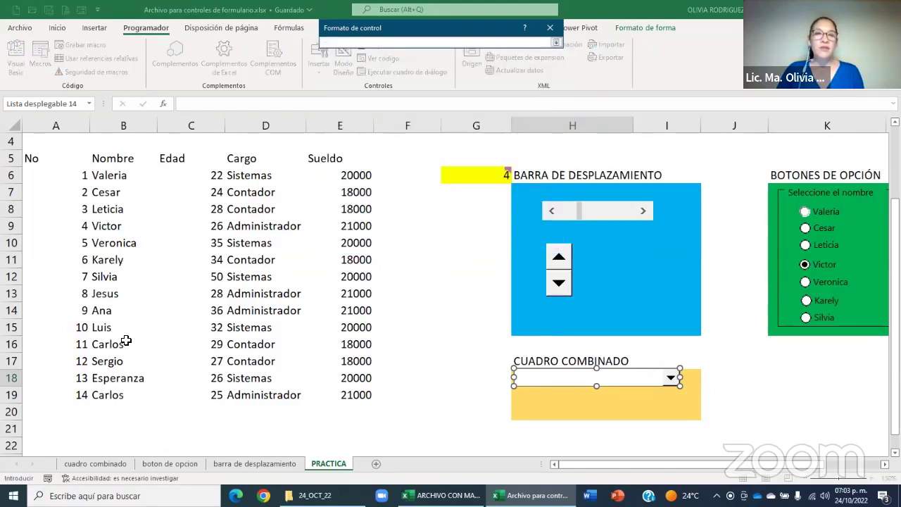
pyautogui.click(556, 44)
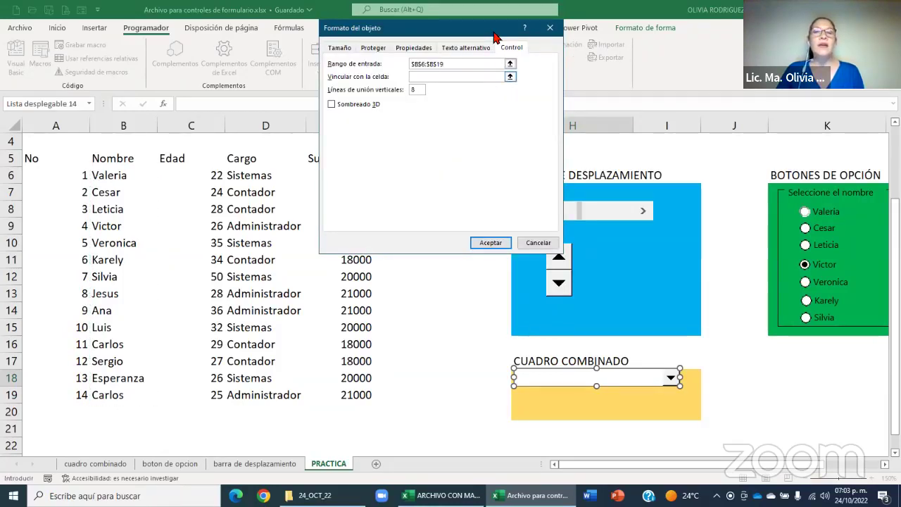
# Link the combo box to $G$6 with 7 drop-down lines and 3D shading.
pyautogui.moveTo(493, 37); pyautogui.dragTo(684, 58)
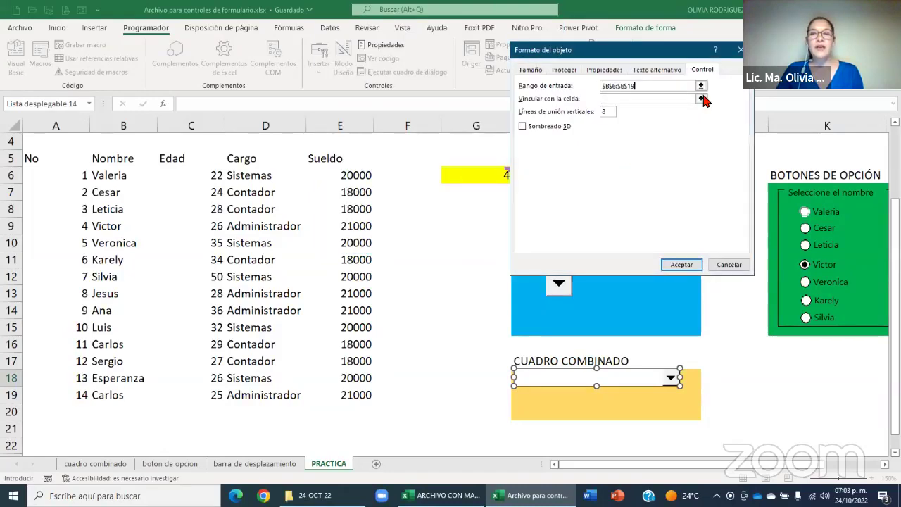
pyautogui.click(470, 176)
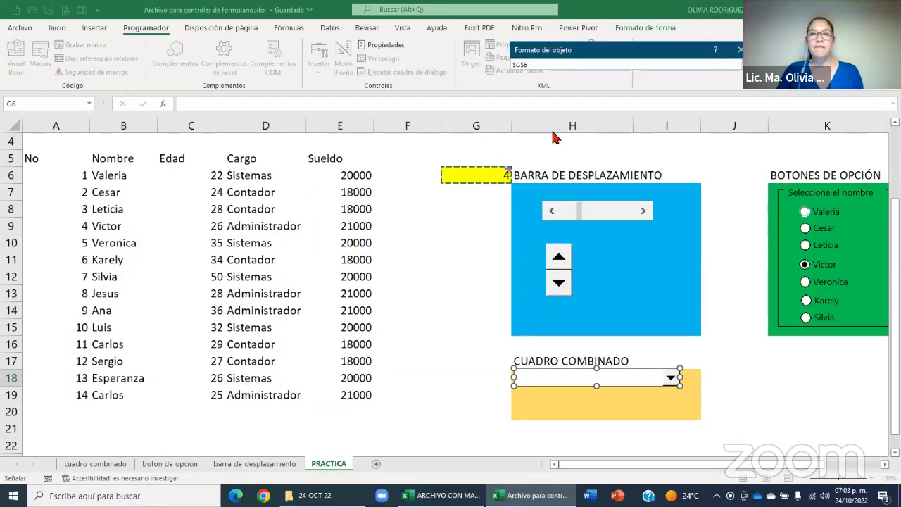
pyautogui.press('Return')
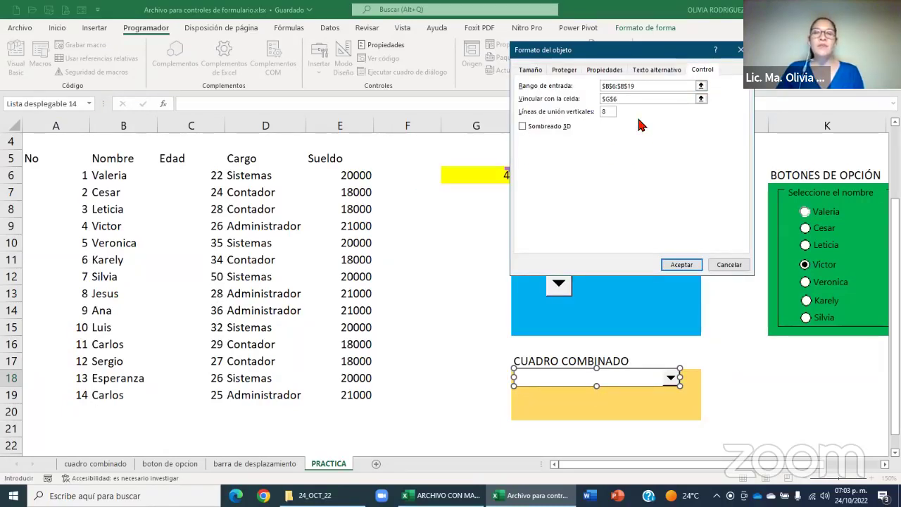
pyautogui.press('BackSpace')
pyautogui.write('7')
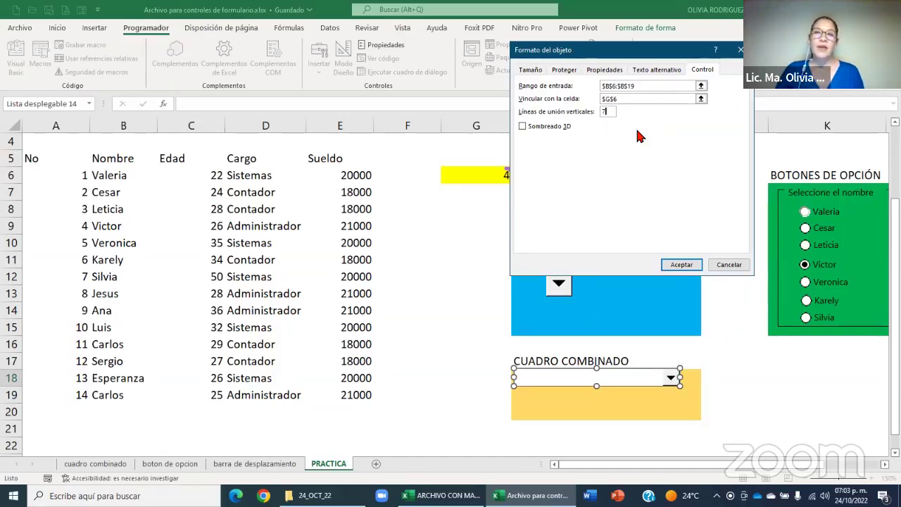
pyautogui.click(523, 127)
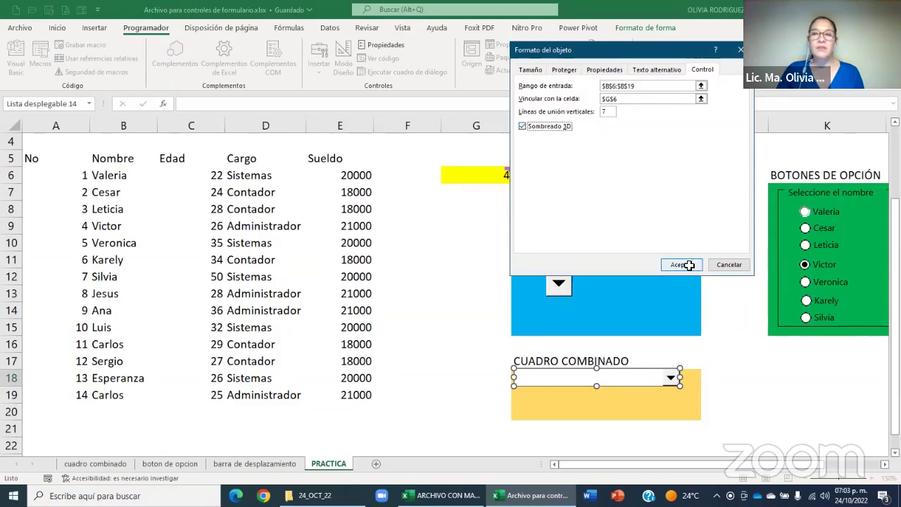
pyautogui.click(688, 264)
pyautogui.click(701, 398)
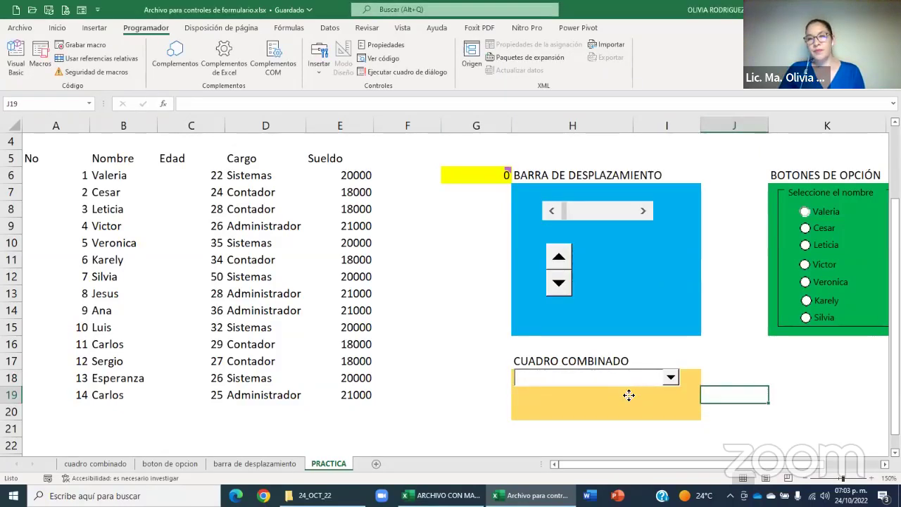
# Move the combo box into the middle of the yellow CUADRO COMBINADO area.
pyautogui.keyDown('ctrl'); pyautogui.click(625, 383); pyautogui.keyUp('ctrl')
pyautogui.moveTo(636, 402); pyautogui.dragTo(696, 405)
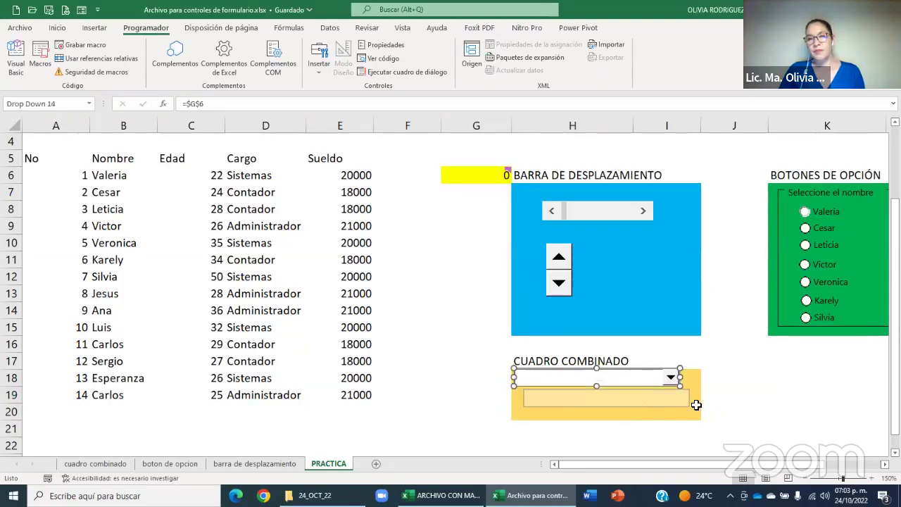
pyautogui.click(643, 391)
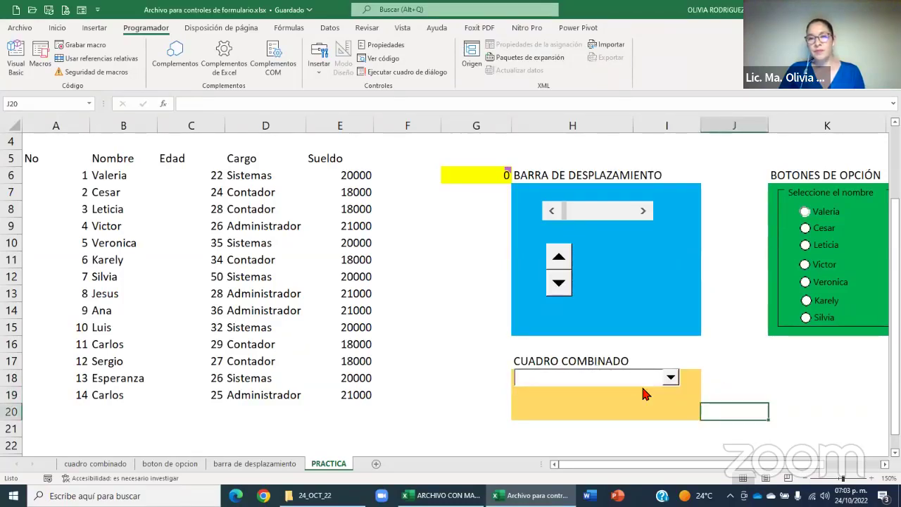
pyautogui.click(643, 394)
pyautogui.rightClick(615, 385)
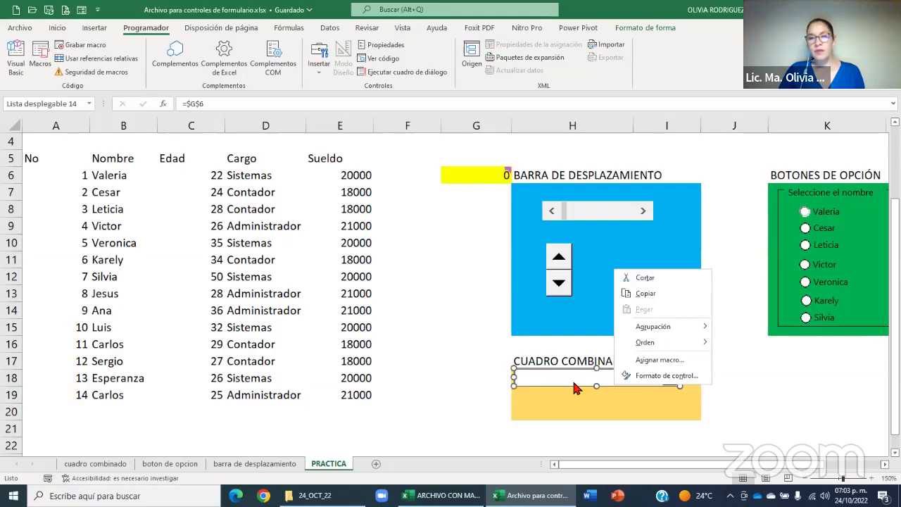
pyautogui.press('Escape')
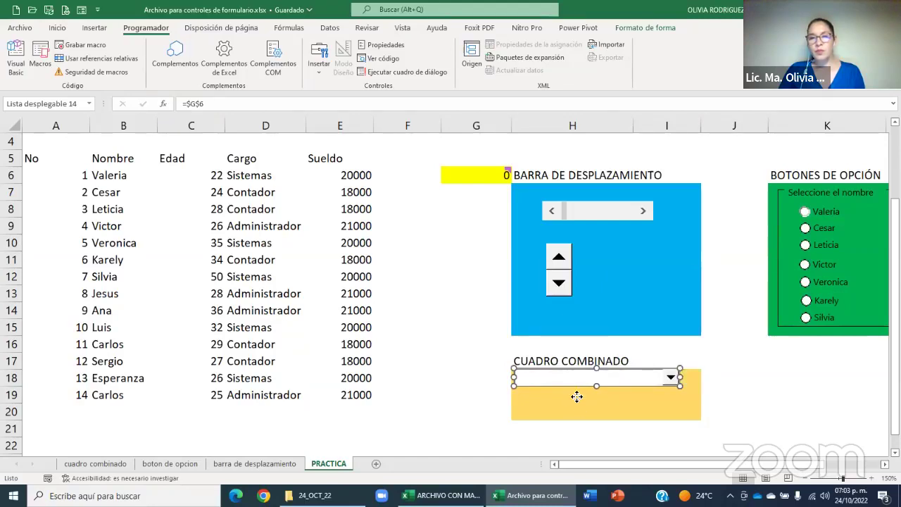
pyautogui.moveTo(595, 402); pyautogui.dragTo(606, 416)
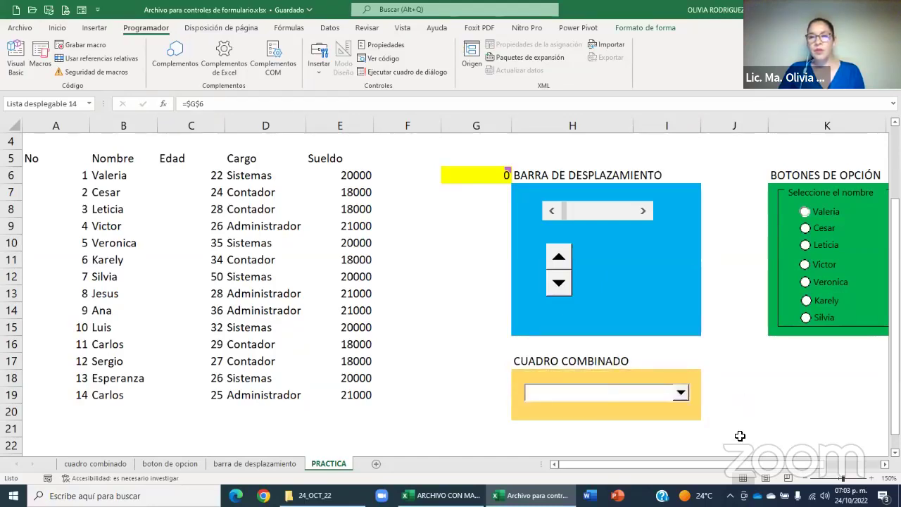
pyautogui.press('Escape')
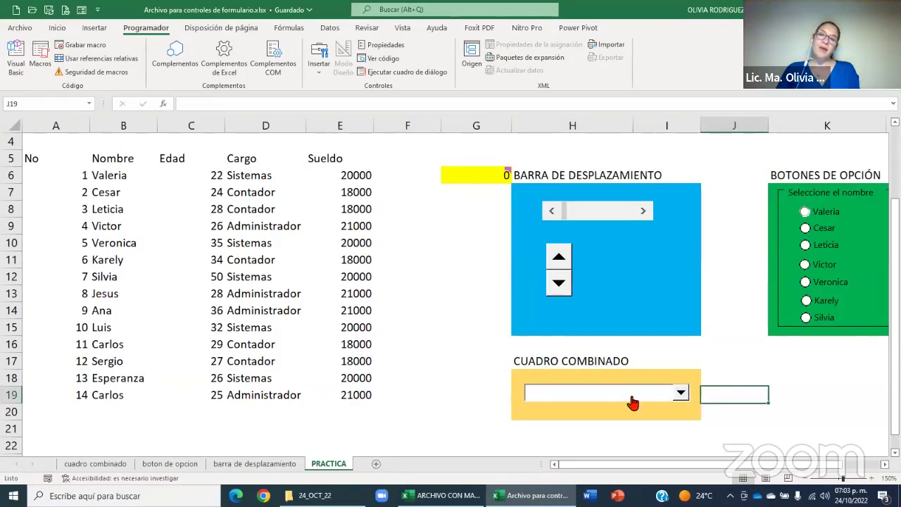
# Pick Valeria, Victor, then Jesus in the combo box, setting G6 to 8.
pyautogui.click(680, 399)
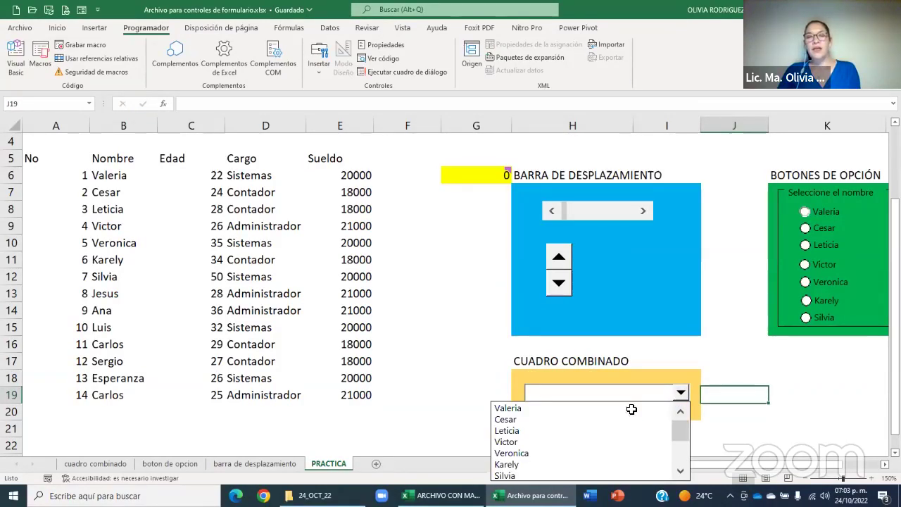
pyautogui.click(631, 408)
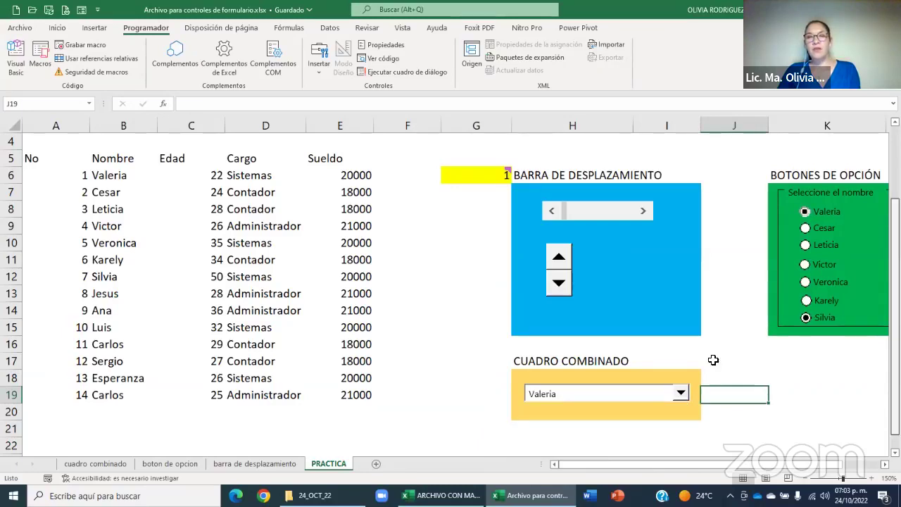
pyautogui.scroll(-1, 707, 360)
pyautogui.click(613, 424)
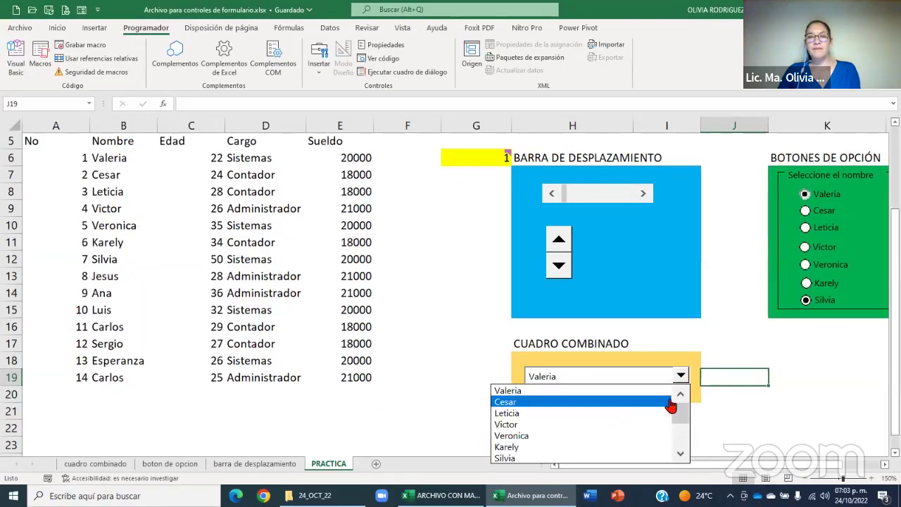
pyautogui.click(680, 376)
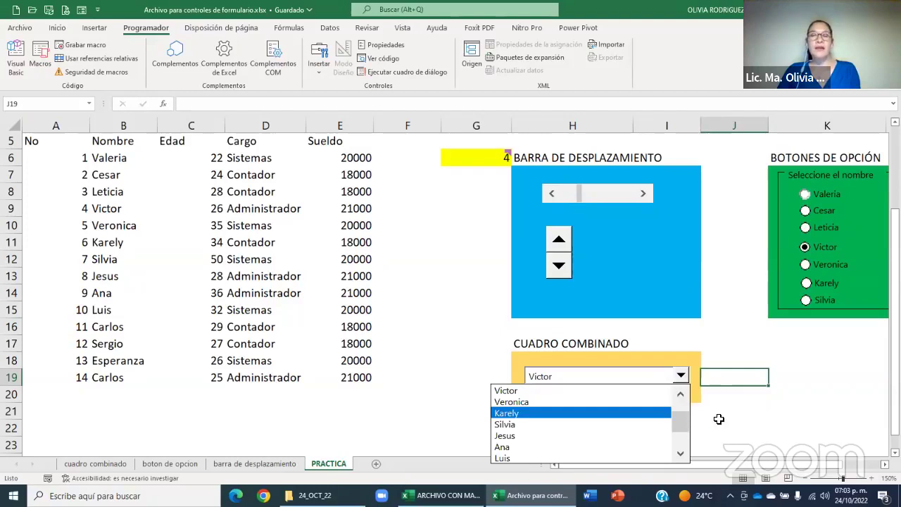
pyautogui.click(535, 438)
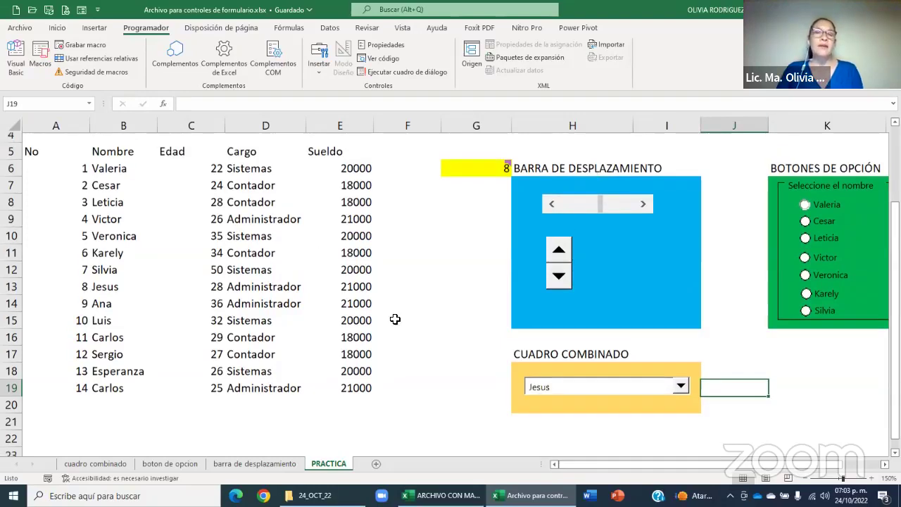
pyautogui.scroll(2, 396, 319)
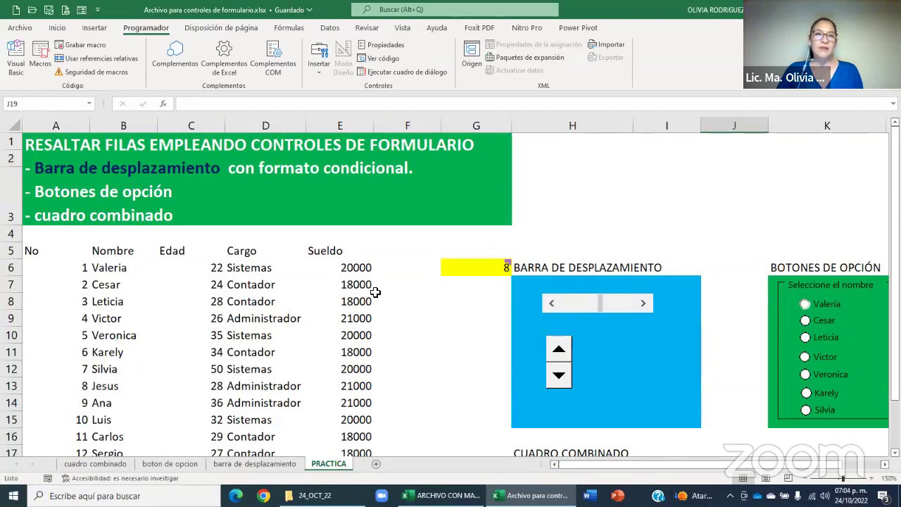
pyautogui.scroll(-1, 375, 293)
pyautogui.scroll(1, 375, 292)
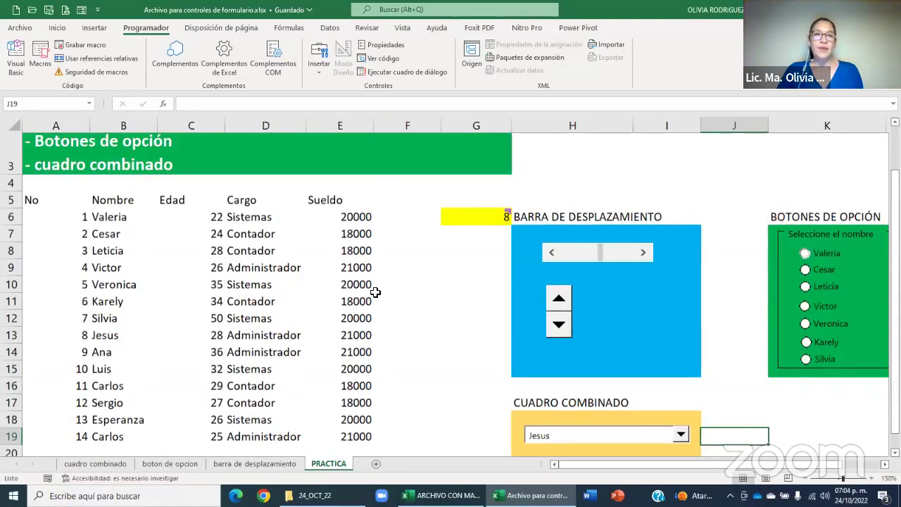
pyautogui.scroll(-1, 375, 293)
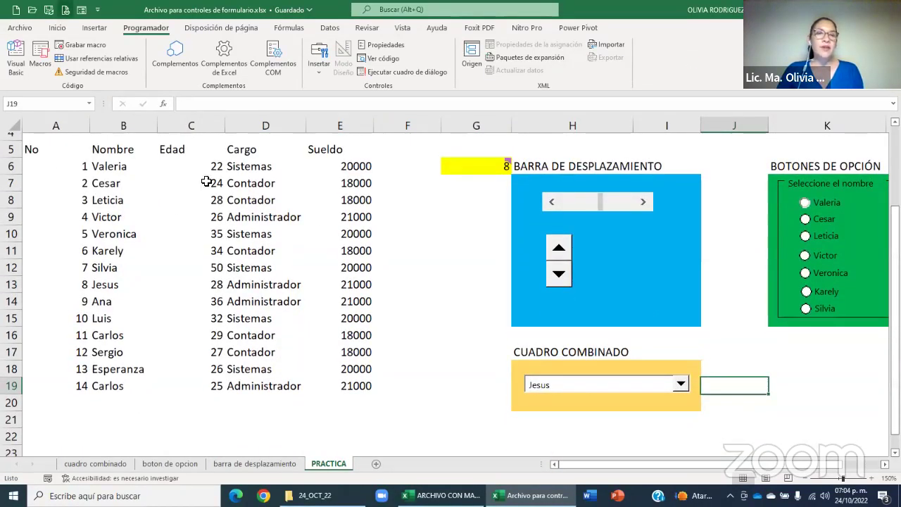
pyautogui.moveTo(43, 166); pyautogui.dragTo(394, 200)
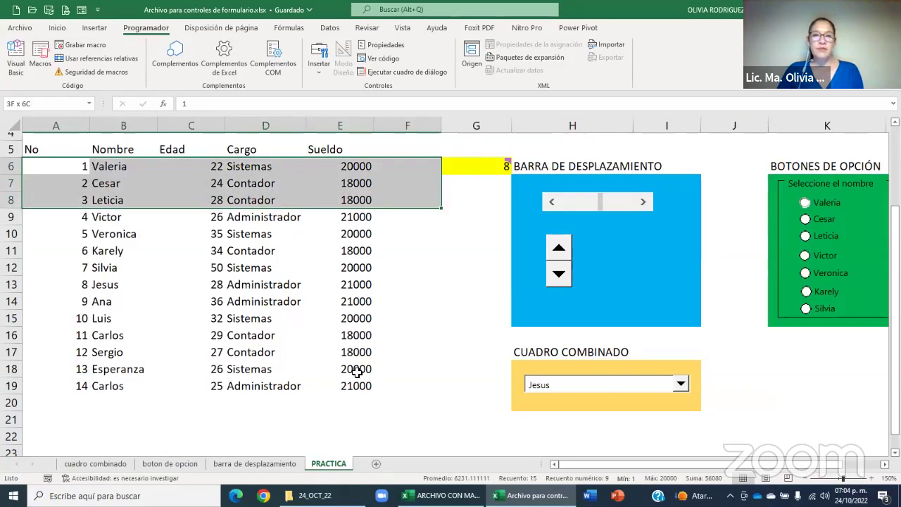
# Select the employee table A6:E19 and start a Nueva regla under Formato condicional.
pyautogui.moveTo(357, 371); pyautogui.dragTo(357, 383)
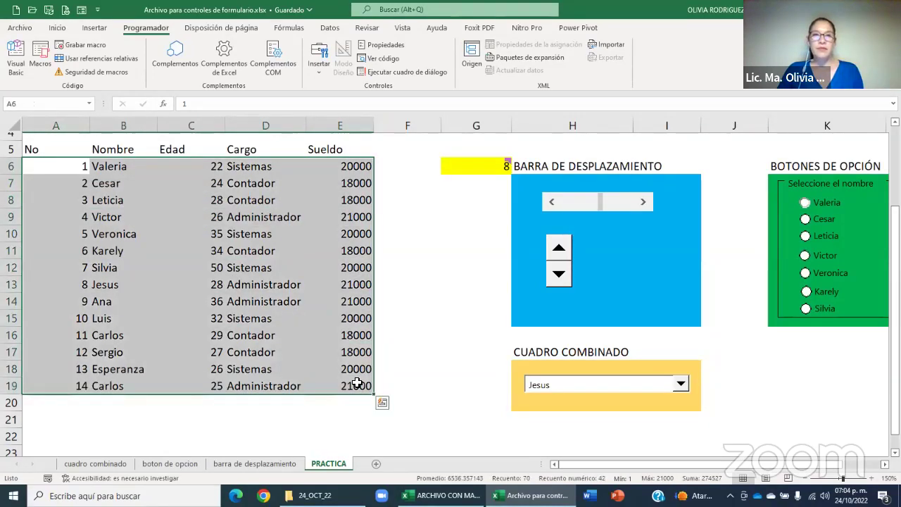
pyautogui.click(58, 28)
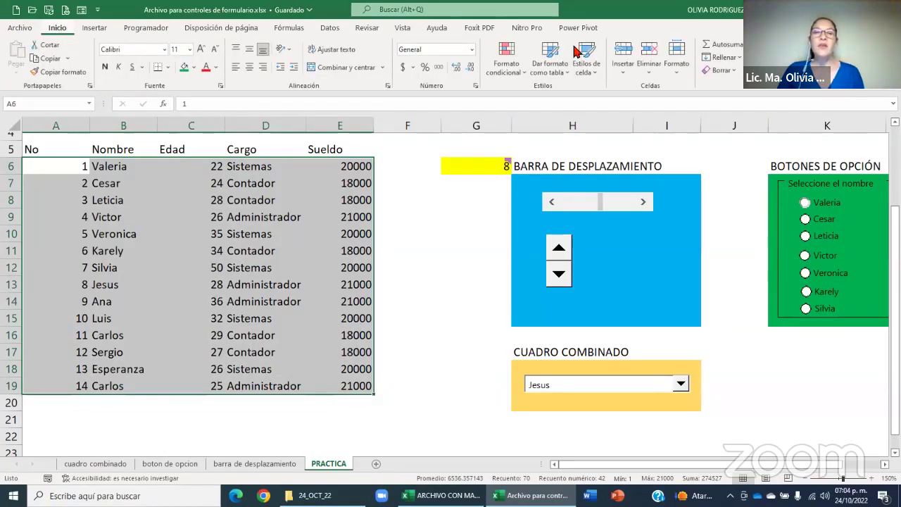
pyautogui.click(514, 80)
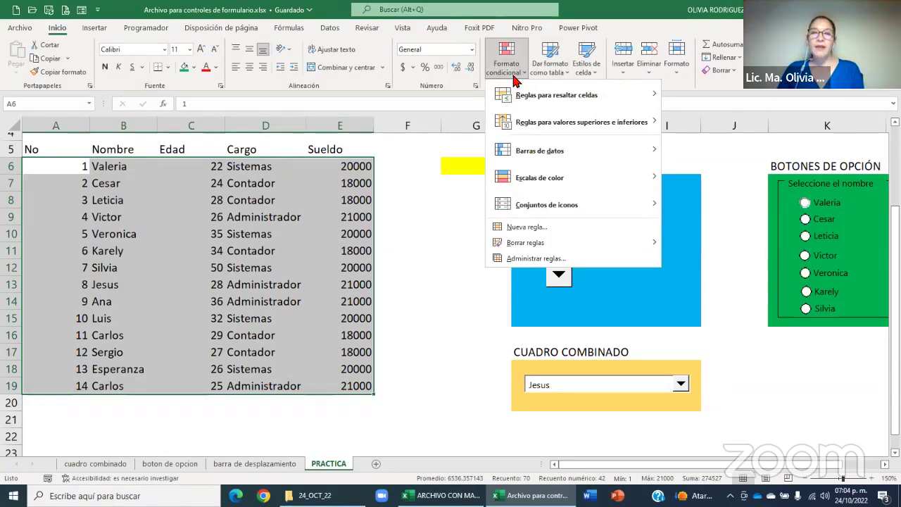
pyautogui.click(527, 228)
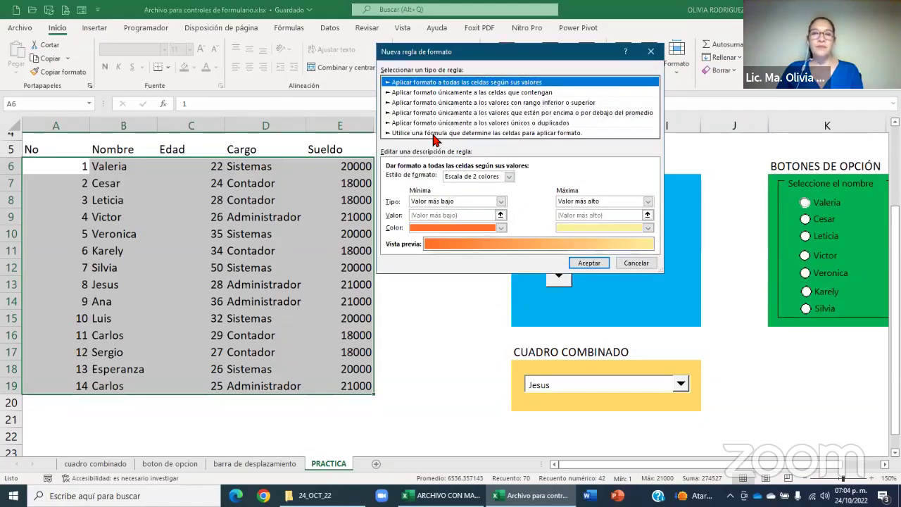
# Choose a formula-based rule and build the formula =$A$6=$G$6 from cells A6 and G6.
pyautogui.click(435, 133)
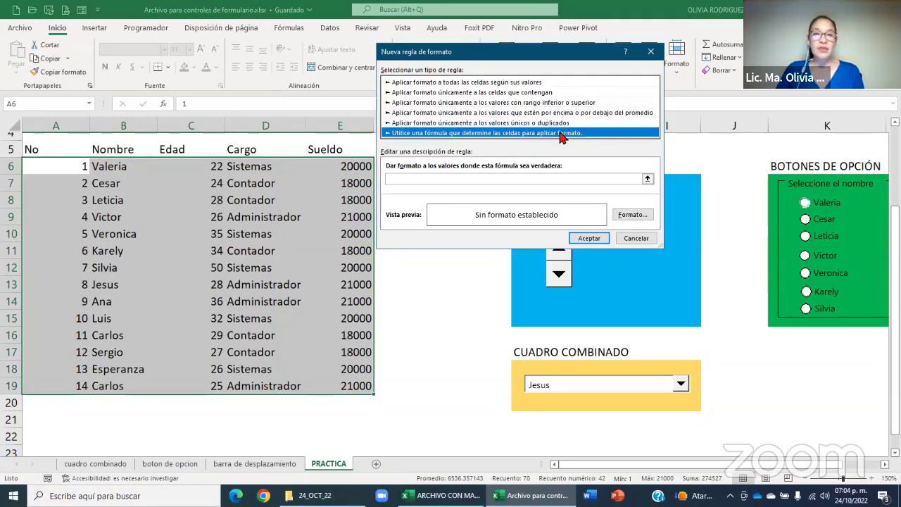
pyautogui.click(400, 182)
pyautogui.write('=')
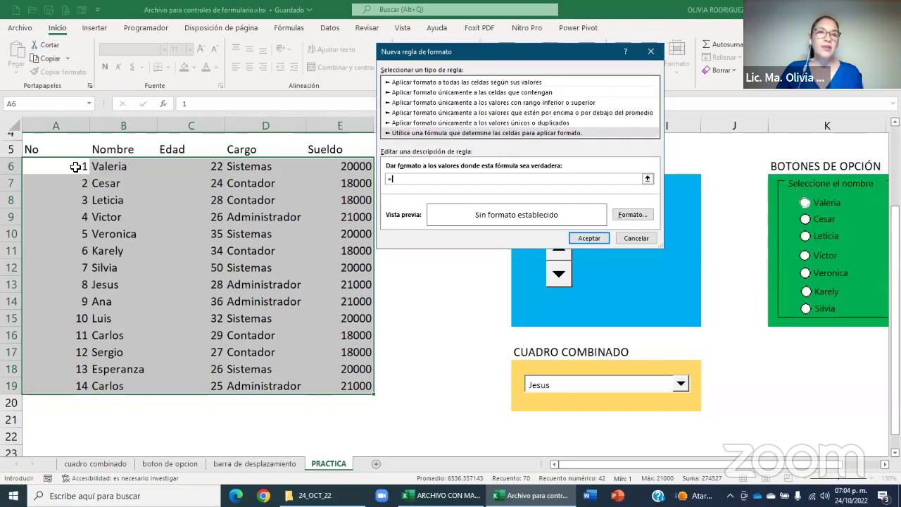
pyautogui.click(75, 166)
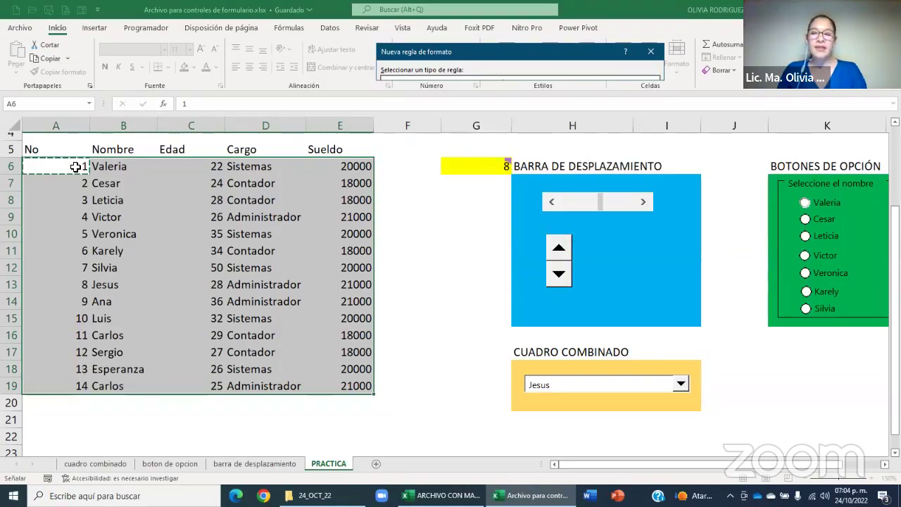
pyautogui.write('=')
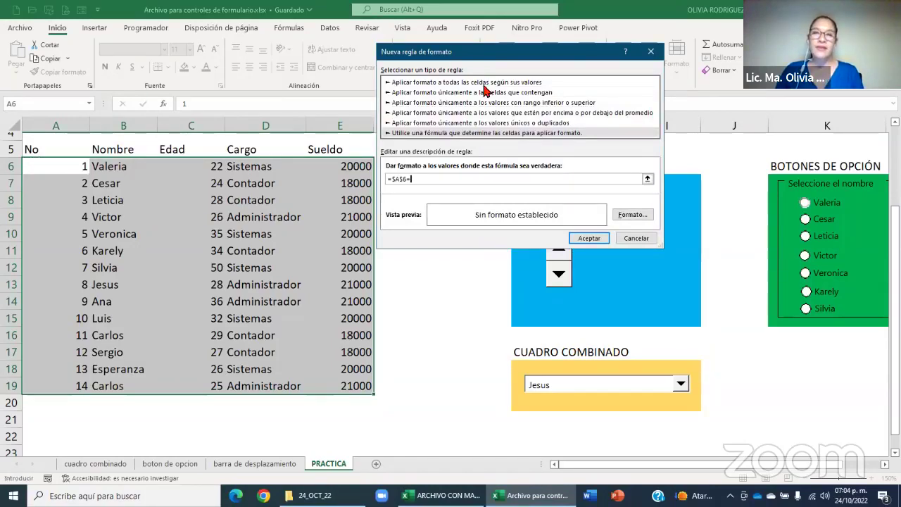
pyautogui.moveTo(506, 56); pyautogui.dragTo(486, 213)
pyautogui.click(477, 166)
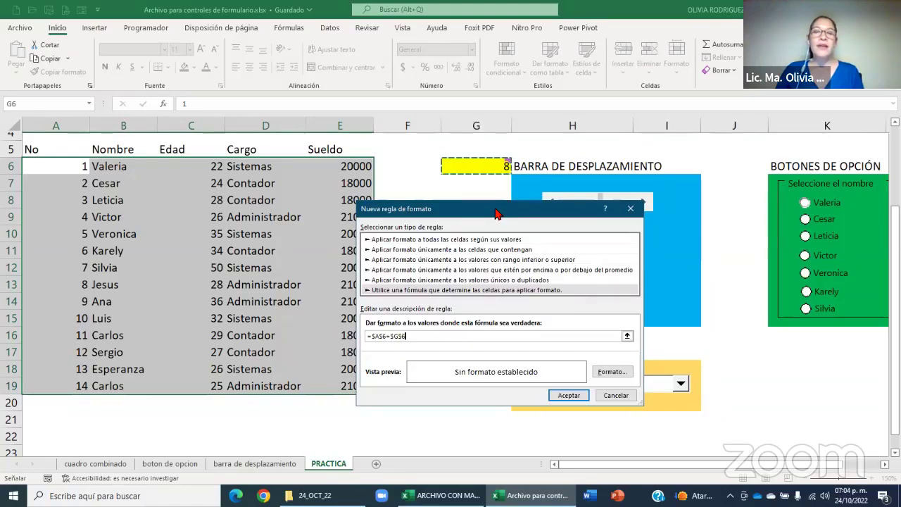
pyautogui.moveTo(496, 212); pyautogui.dragTo(509, 89)
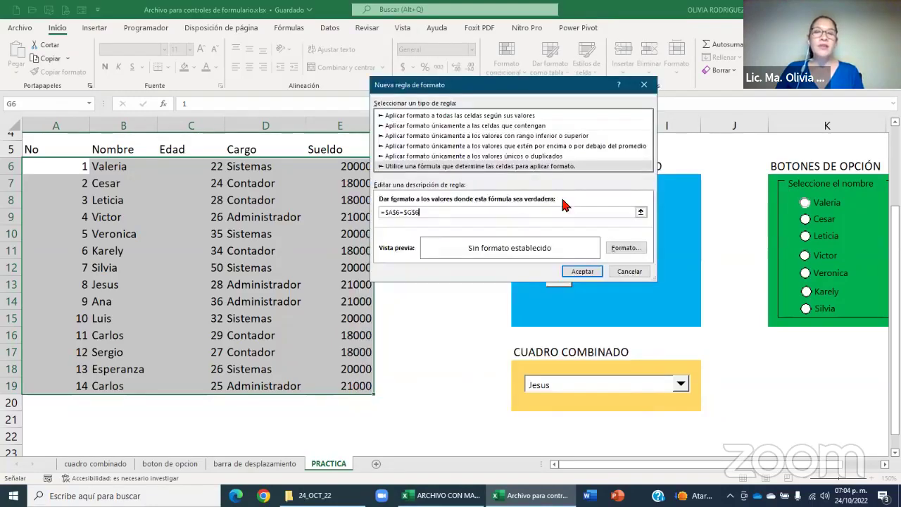
# Set the rule's format to a light gold fill from the Relleno tab.
pyautogui.click(625, 247)
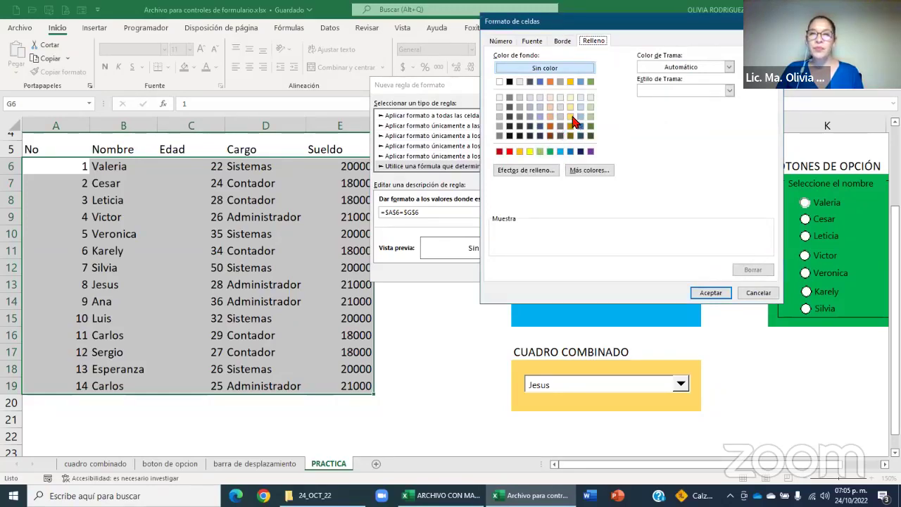
pyautogui.click(571, 117)
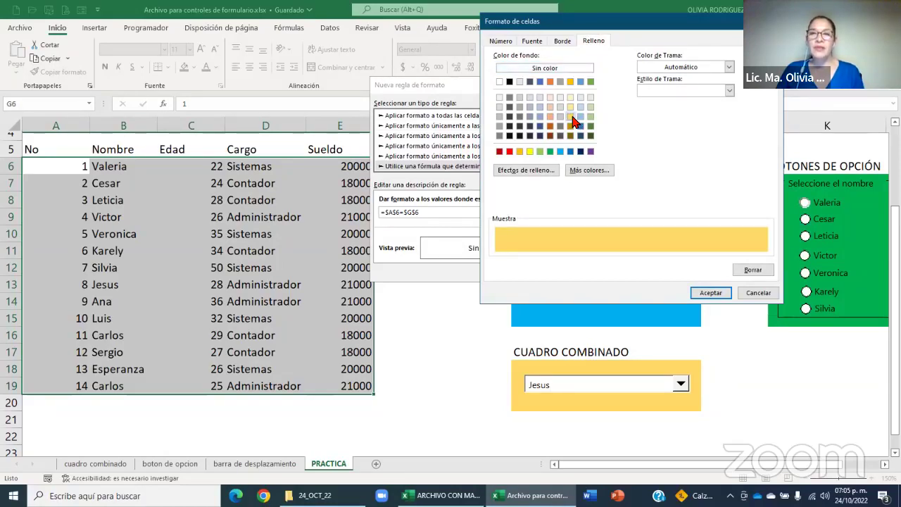
pyautogui.click(704, 293)
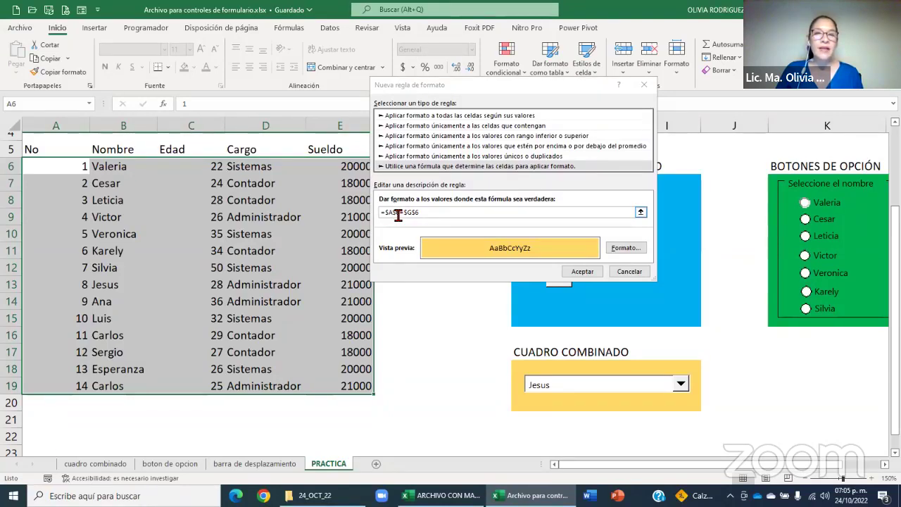
# Edit the rule formula so the column A reference becomes $A6 with the row unlocked.
pyautogui.click(397, 215)
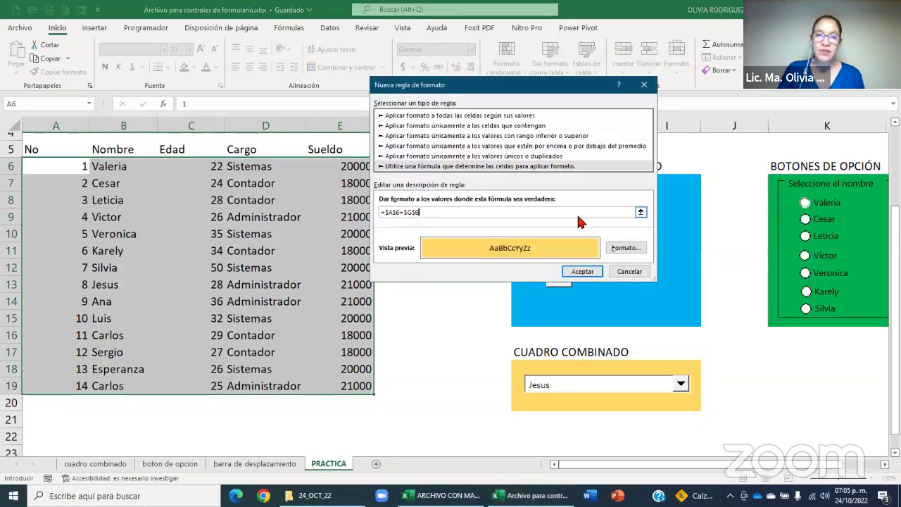
pyautogui.write('=$A$6')
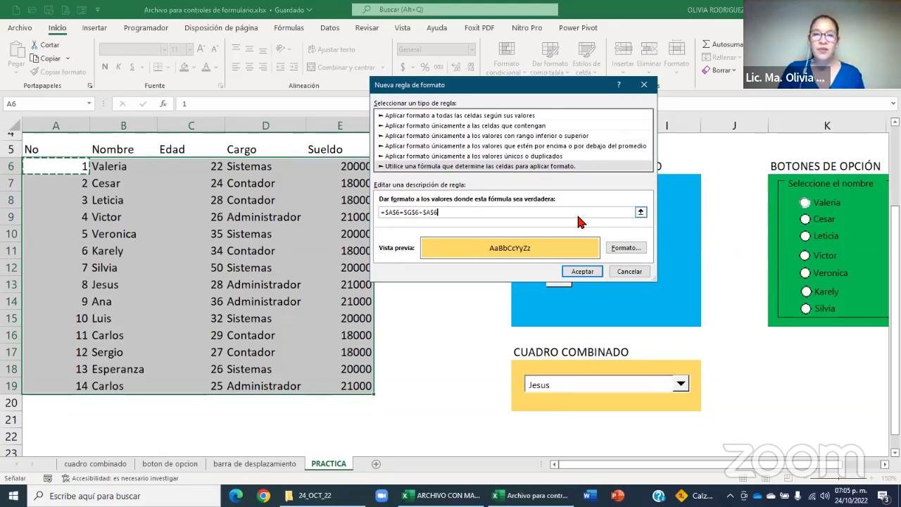
pyautogui.press('BackSpace')
pyautogui.press('BackSpace')
pyautogui.press('BackSpace')
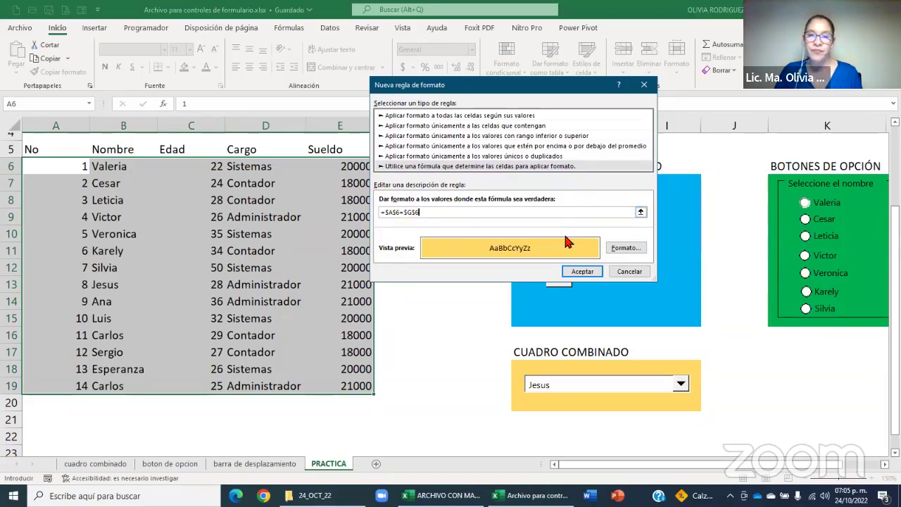
pyautogui.write('=$A$6')
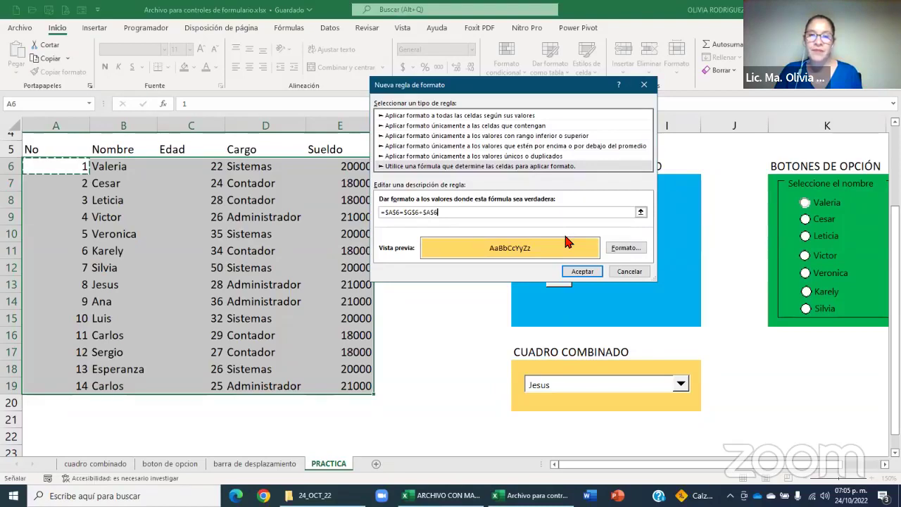
pyautogui.press('BackSpace')
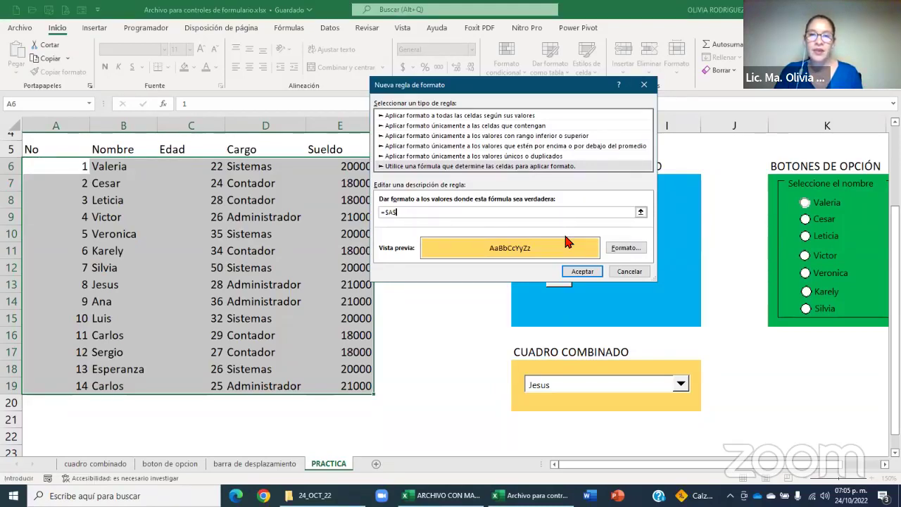
pyautogui.press('BackSpace')
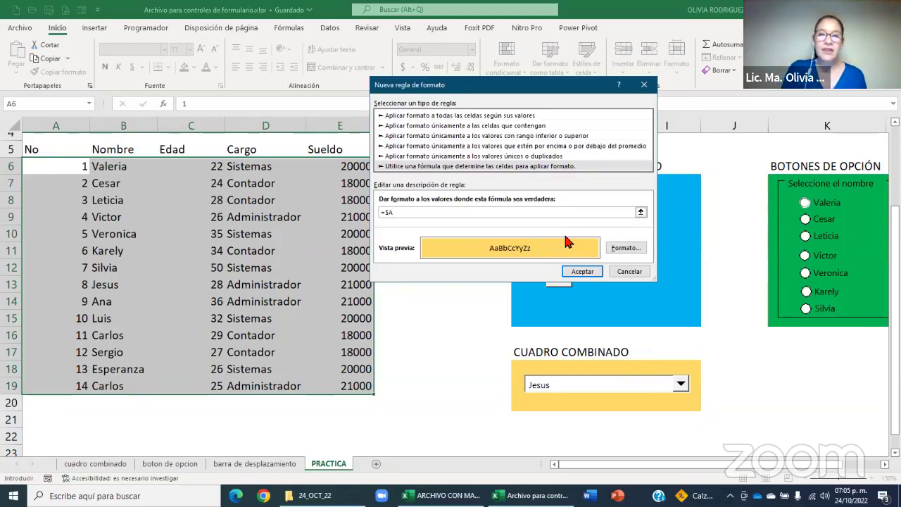
pyautogui.write('6=')
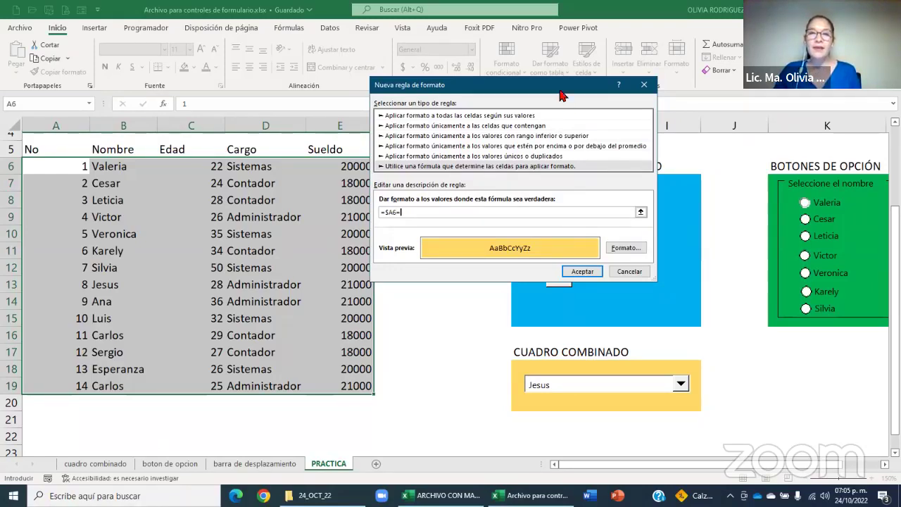
# Point the comparison at G6 and apply the rule, turning the Jesus row gold.
pyautogui.moveTo(561, 90); pyautogui.dragTo(544, 217)
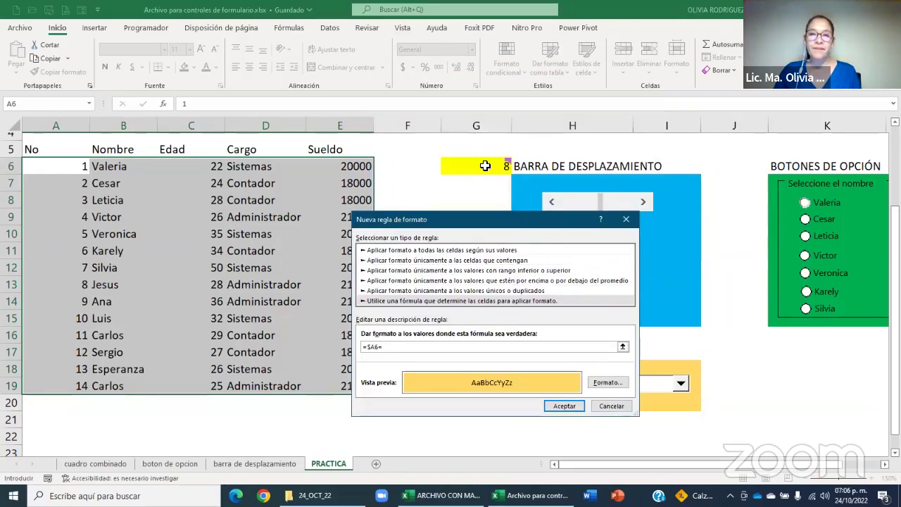
pyautogui.click(486, 167)
pyautogui.press('Return')
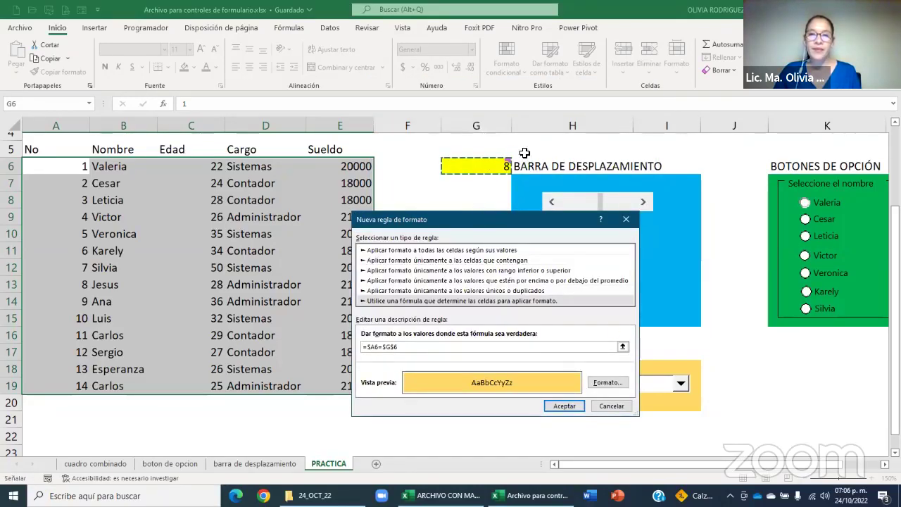
pyautogui.click(580, 286)
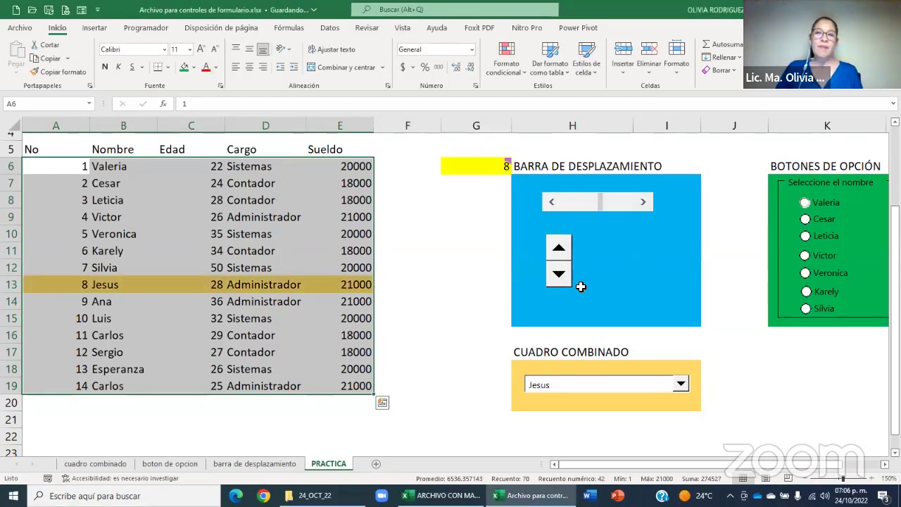
# Pick employees 9, the first one, and 7 from the combo box to watch the highlight move.
pyautogui.click(681, 387)
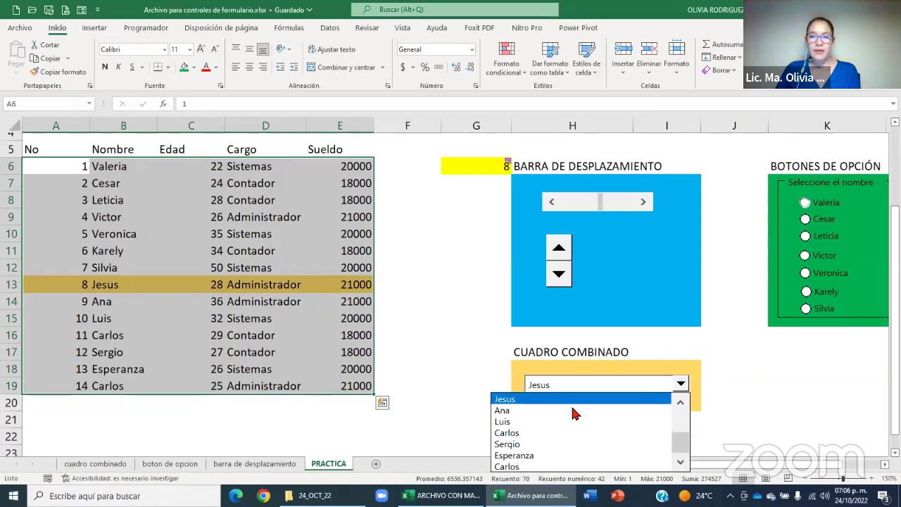
pyautogui.click(572, 409)
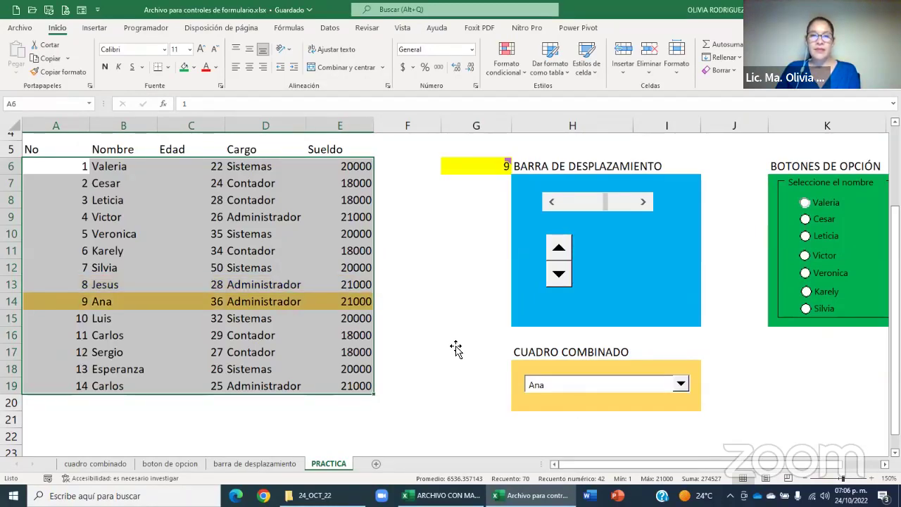
pyautogui.click(436, 332)
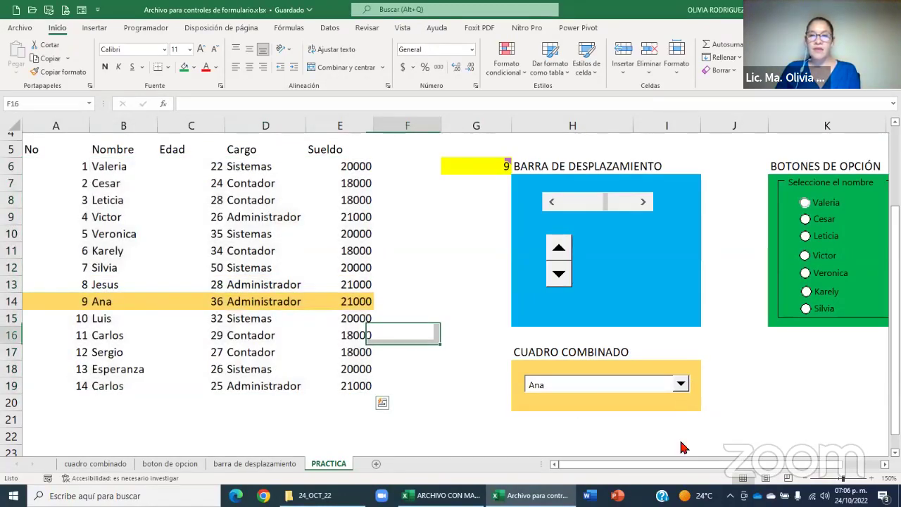
pyautogui.click(680, 385)
pyautogui.scroll(3, 589, 397)
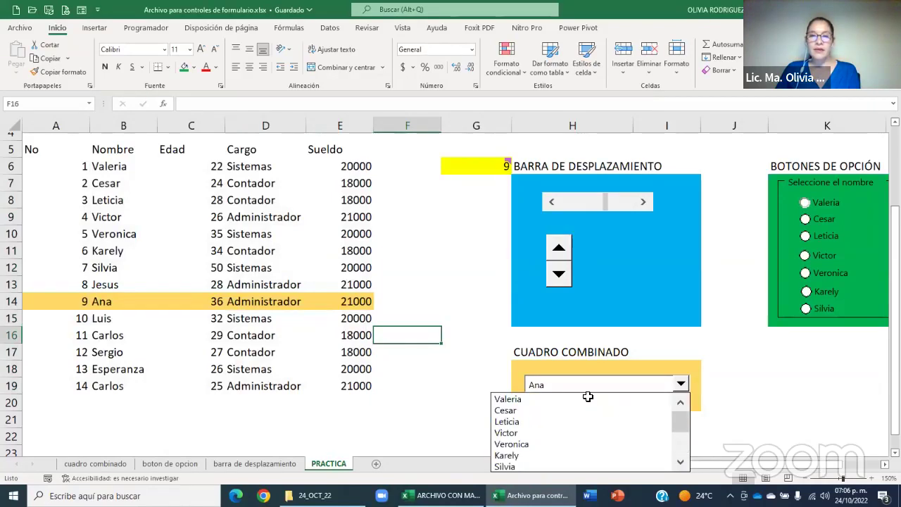
pyautogui.click(588, 397)
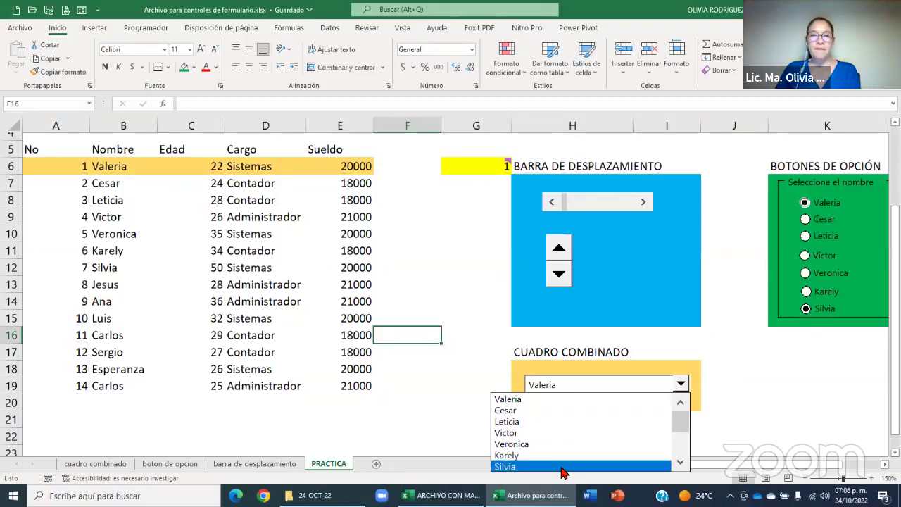
pyautogui.click(563, 467)
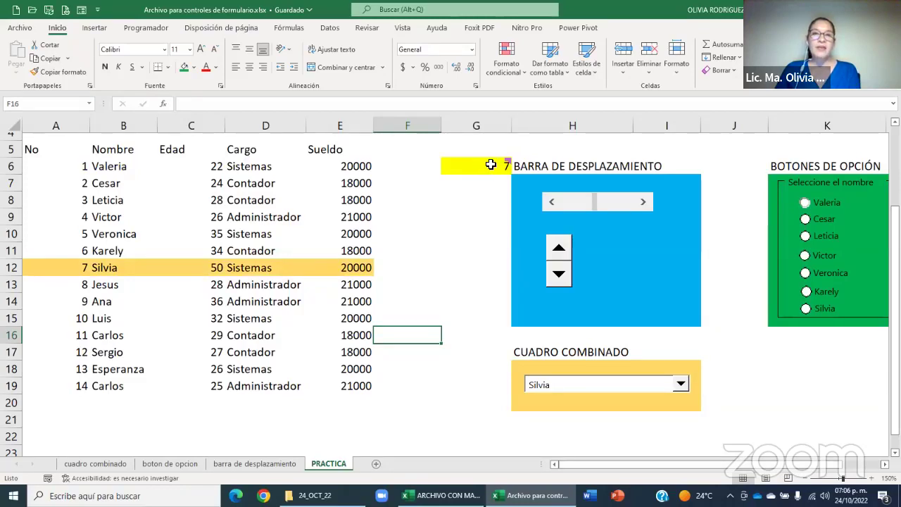
# Advance the scroll bar to 11, then use the option buttons to land on Karely, number 6.
pyautogui.moveTo(496, 164)
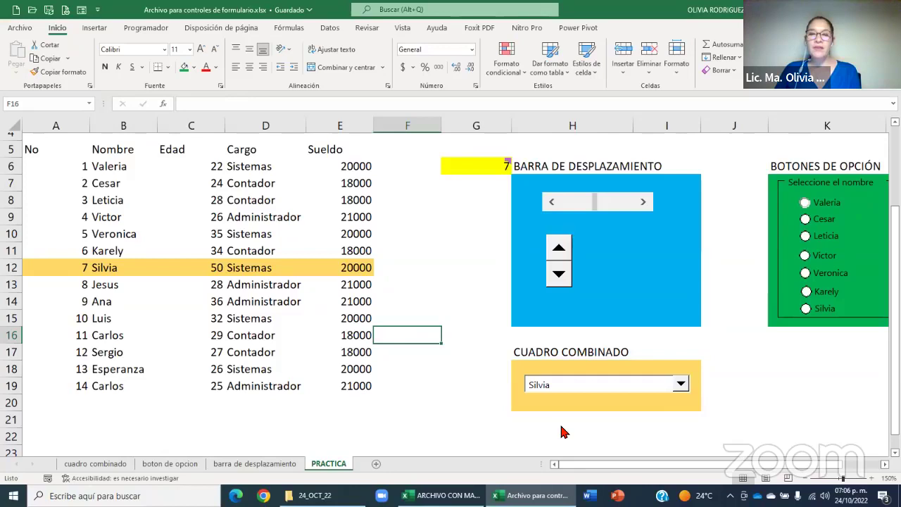
pyautogui.click(645, 203)
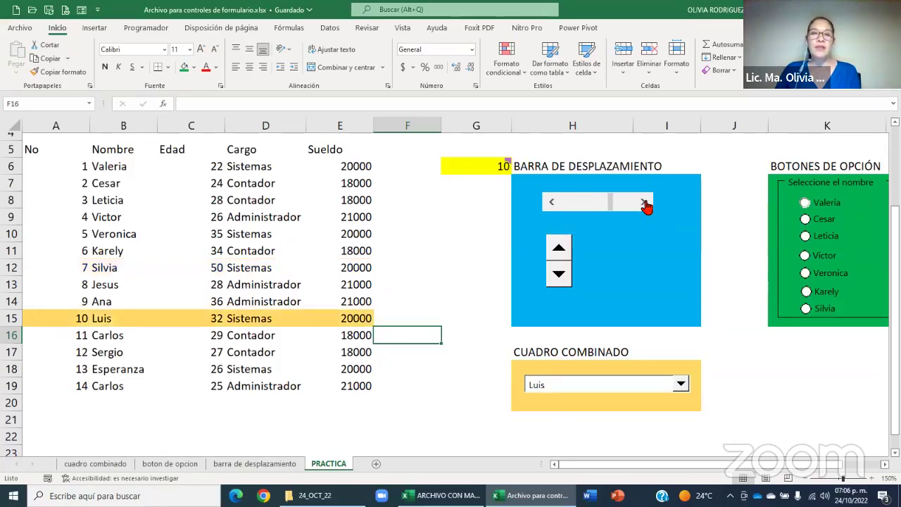
pyautogui.click(645, 202)
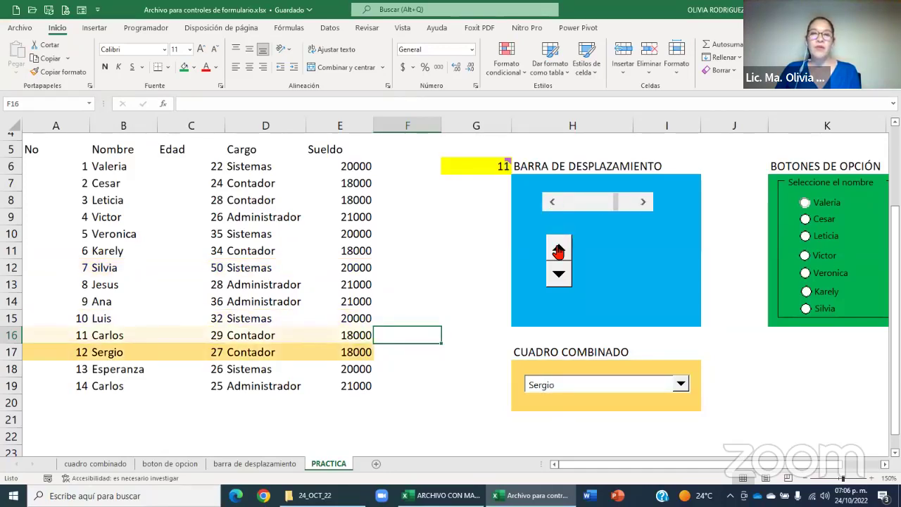
pyautogui.click(562, 280)
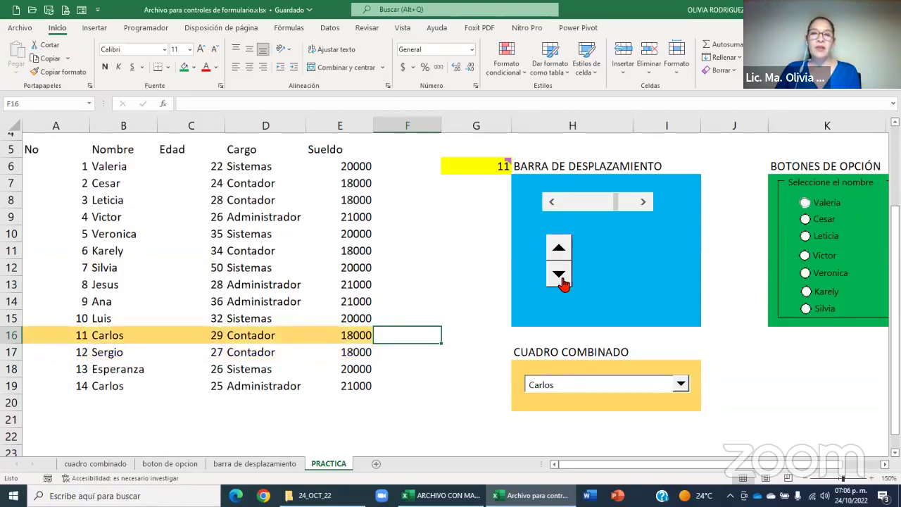
pyautogui.click(562, 281)
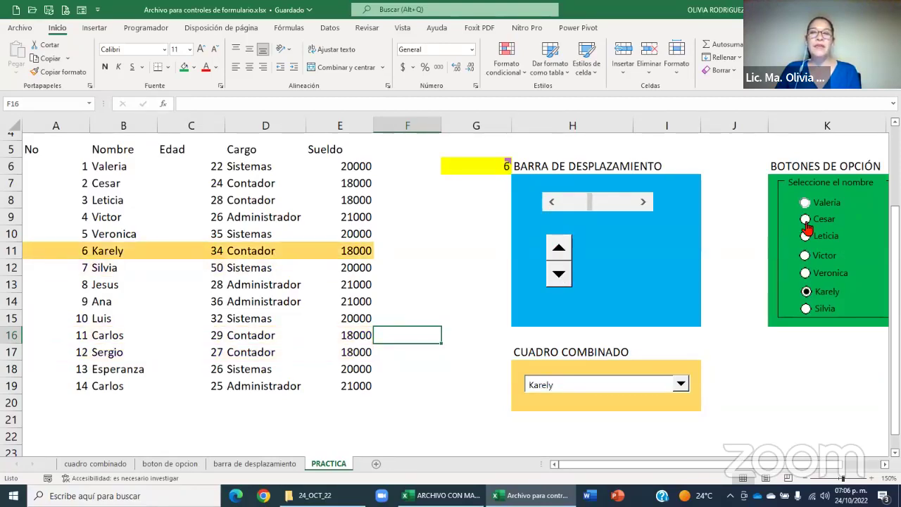